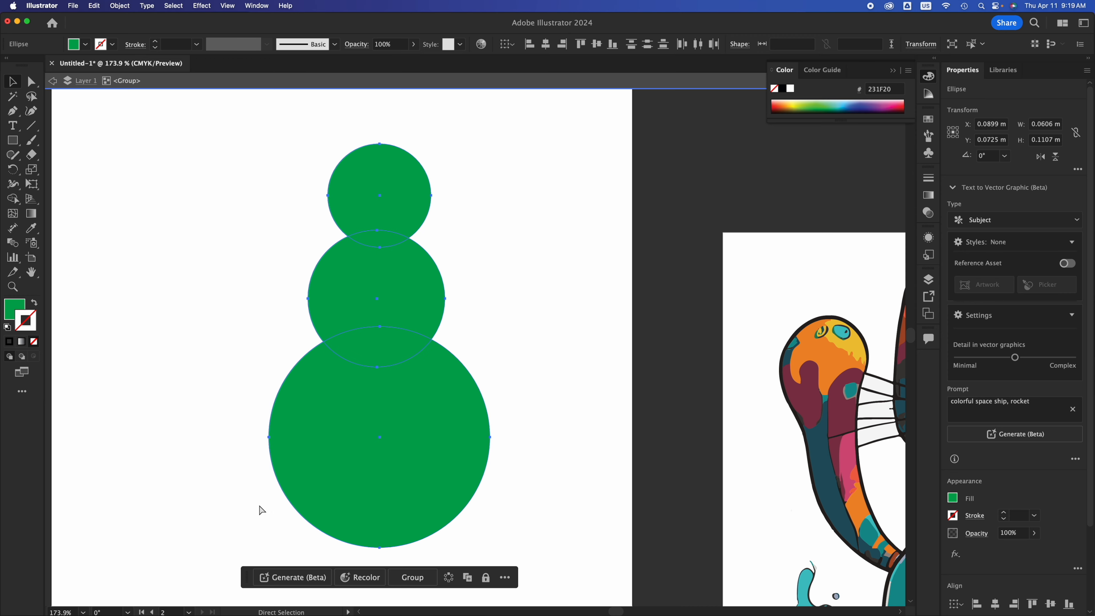
Step: Group the three green circles and try moving the group as one object on the artboard
key(super+g)
click(473, 358)
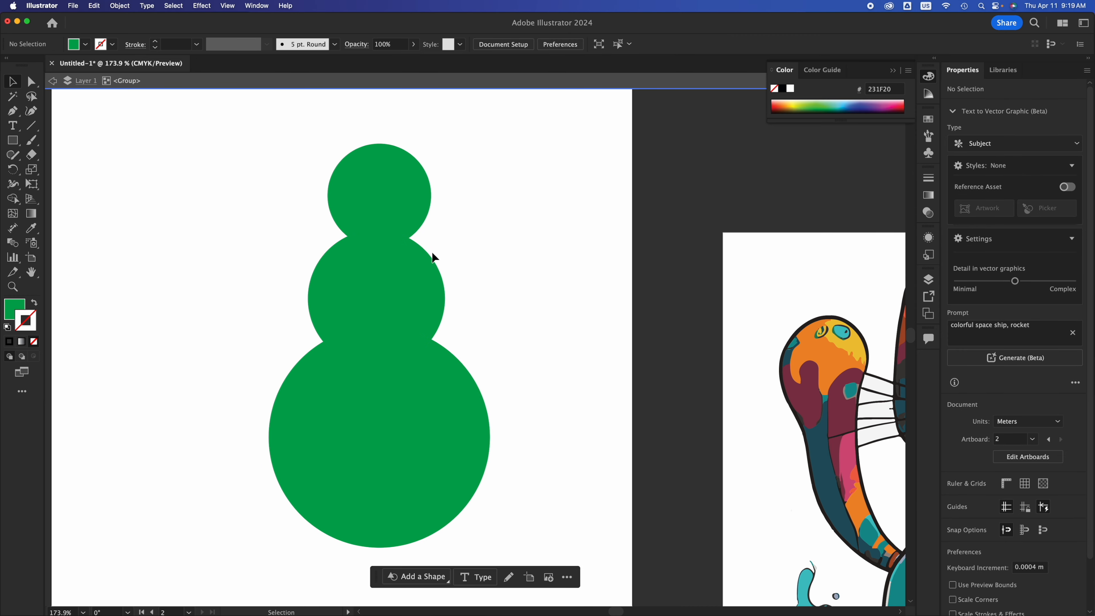
click(416, 244)
drag(416, 275, 249, 299)
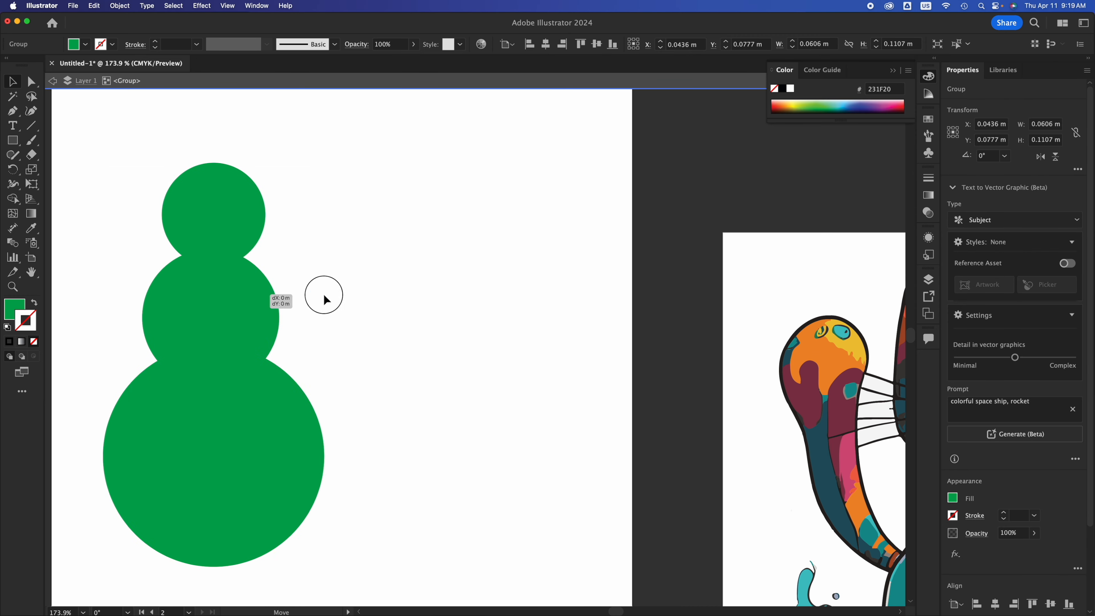
key(super+z)
drag(420, 301, 459, 303)
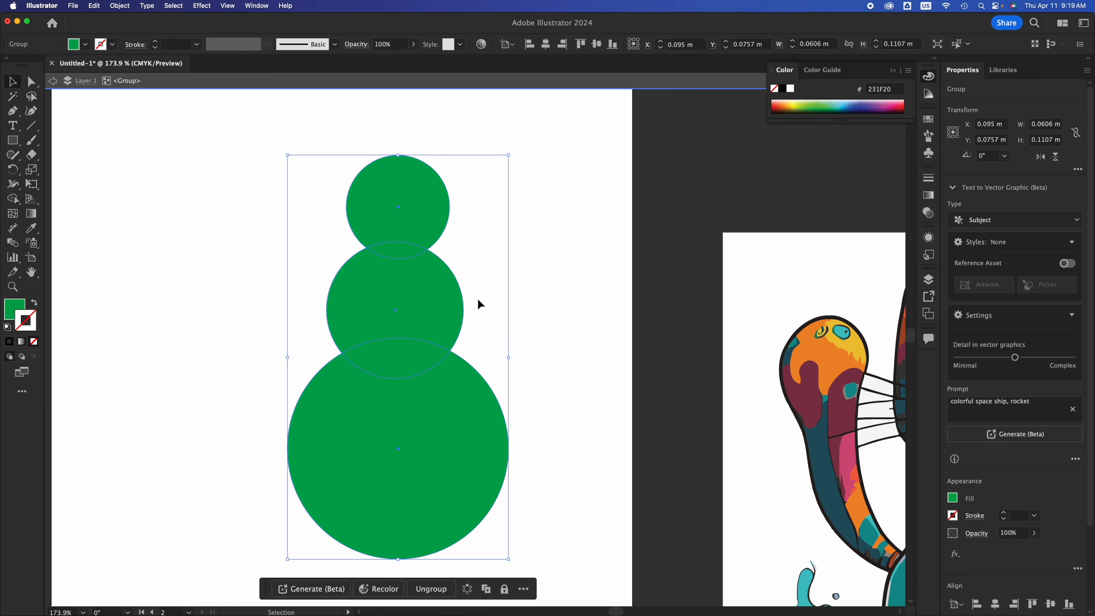
Step: Ungroup the three circles and move the middle circle on its own, keeping it centred between the other two
key(super+shift+g)
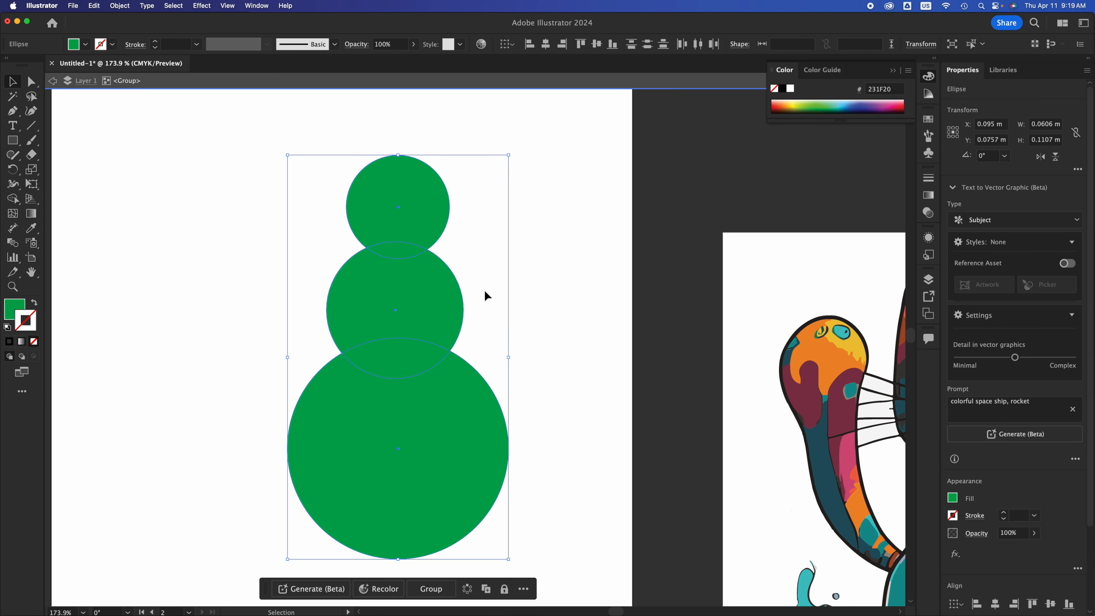
click(553, 285)
drag(417, 296, 549, 290)
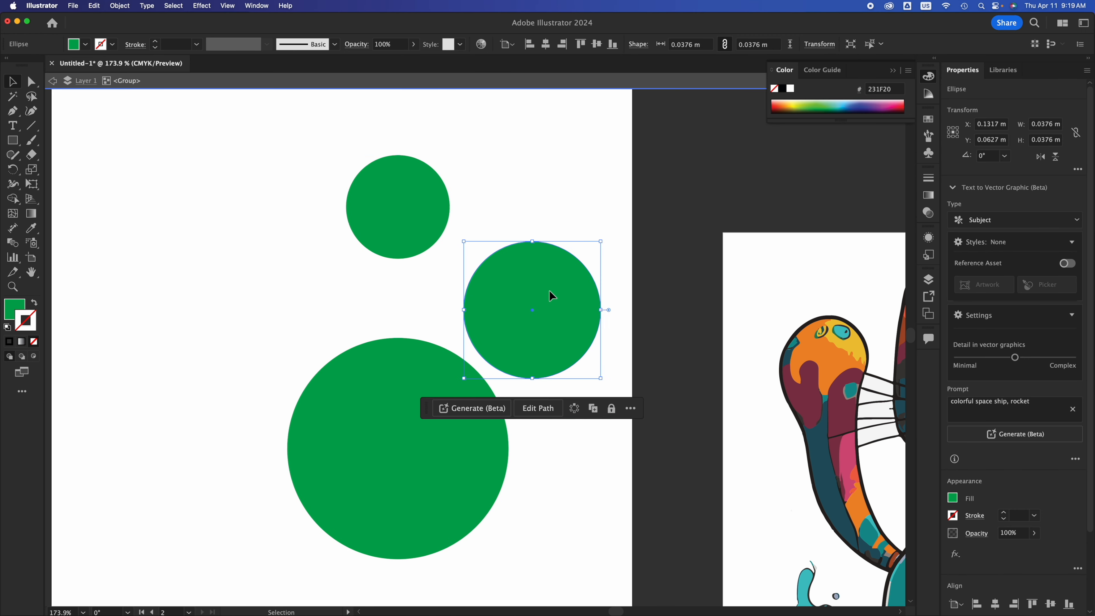
key(super+z)
mouse_move(452, 290)
mouse_down()
mouse_move(508, 290)
mouse_move(439, 292)
mouse_up()
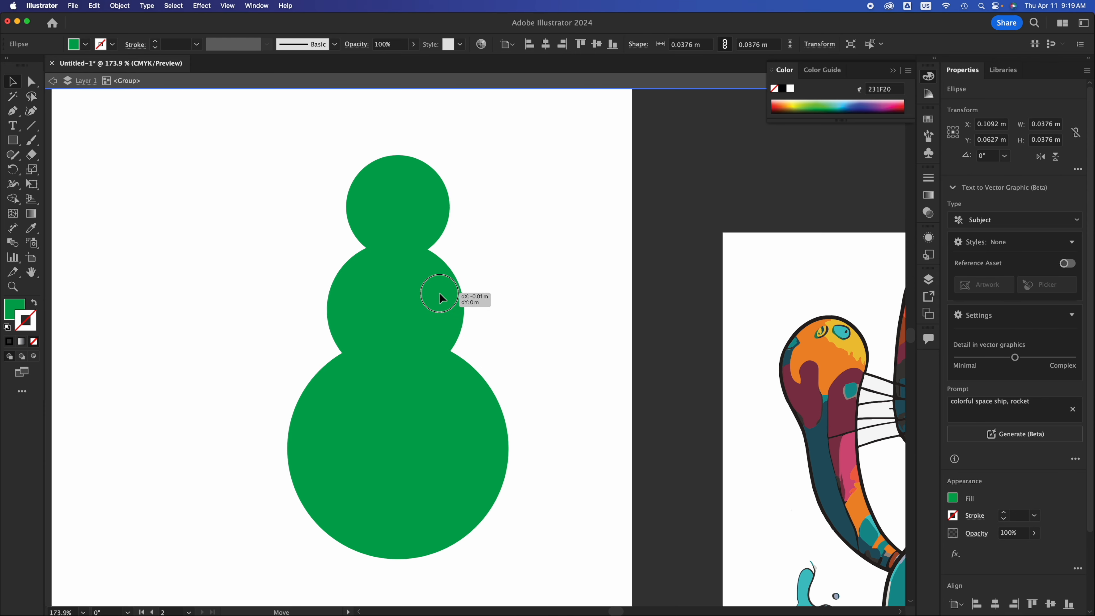
Step: Move all three circles together to the left on the artboard and set their opacity to 63%
drag(518, 164, 286, 557)
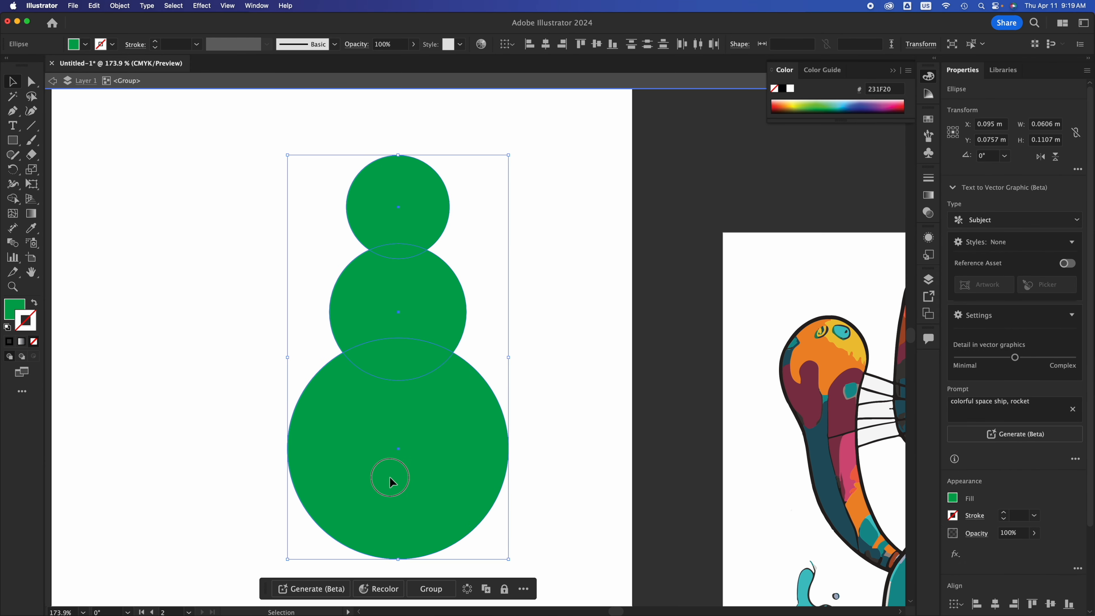
drag(390, 477, 296, 476)
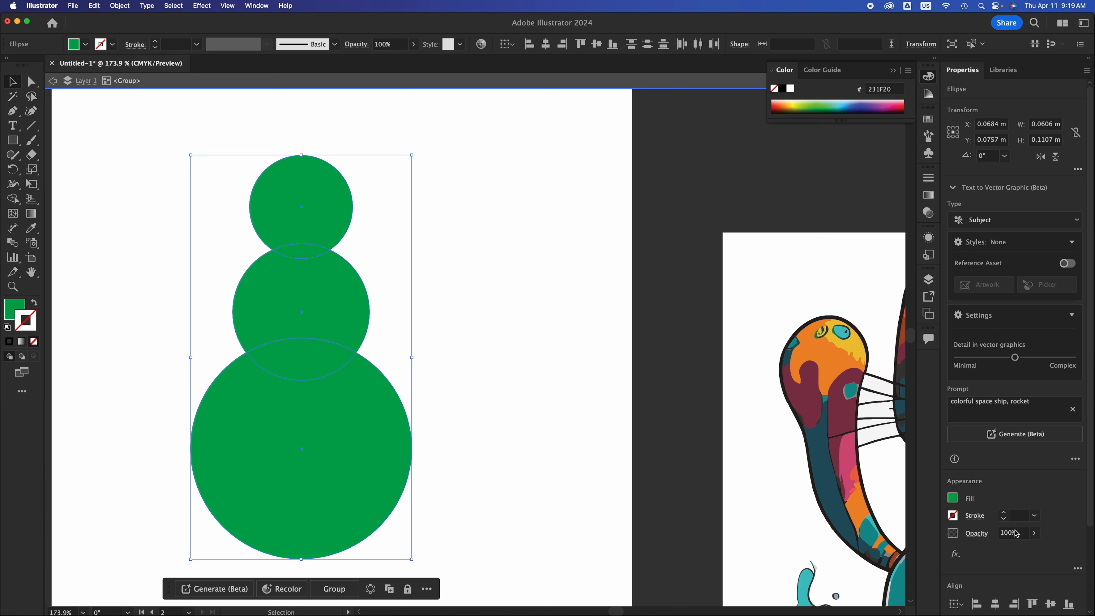
scroll(1017, 534, down, 4)
scroll(1017, 534, down, 10)
scroll(1064, 512, down, 3)
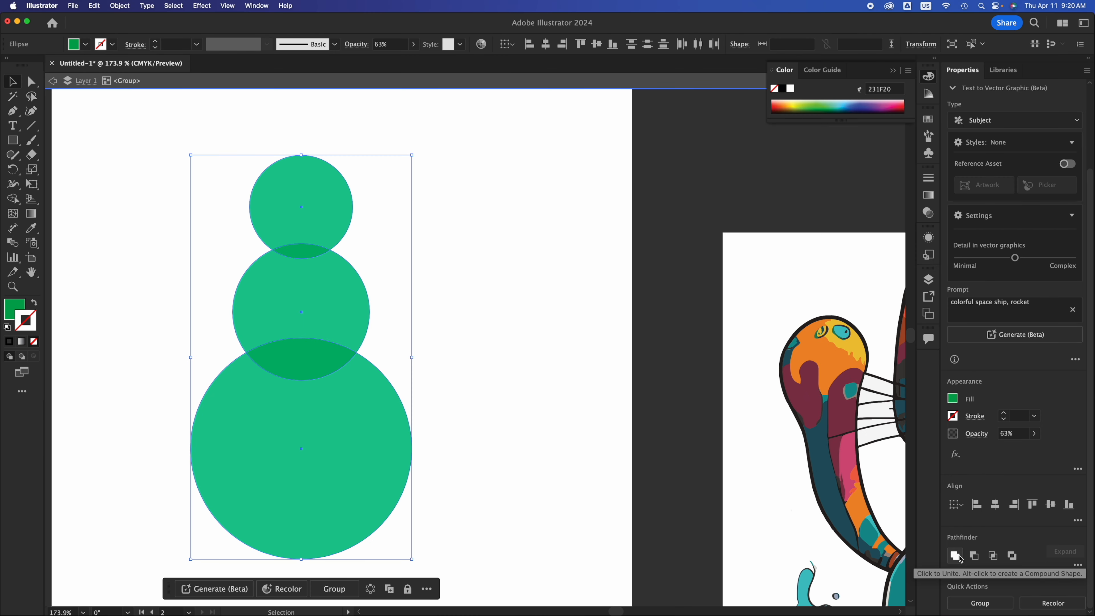
Step: Unite the three overlapping circles into a single shape and move it as one piece near the middle of the artboard
click(963, 559)
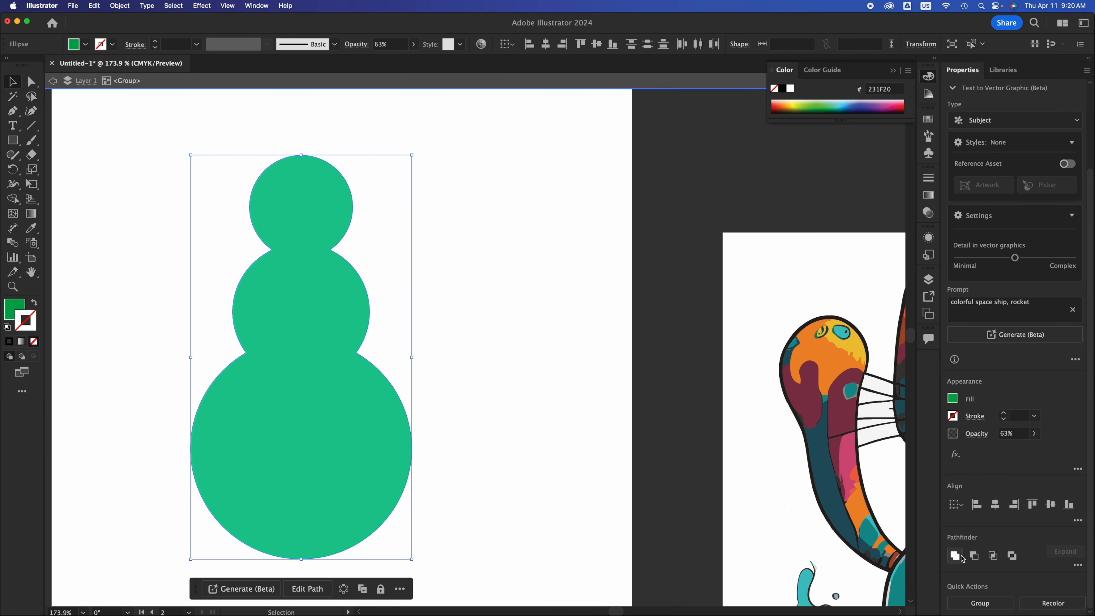
click(537, 379)
click(302, 277)
drag(293, 300, 370, 306)
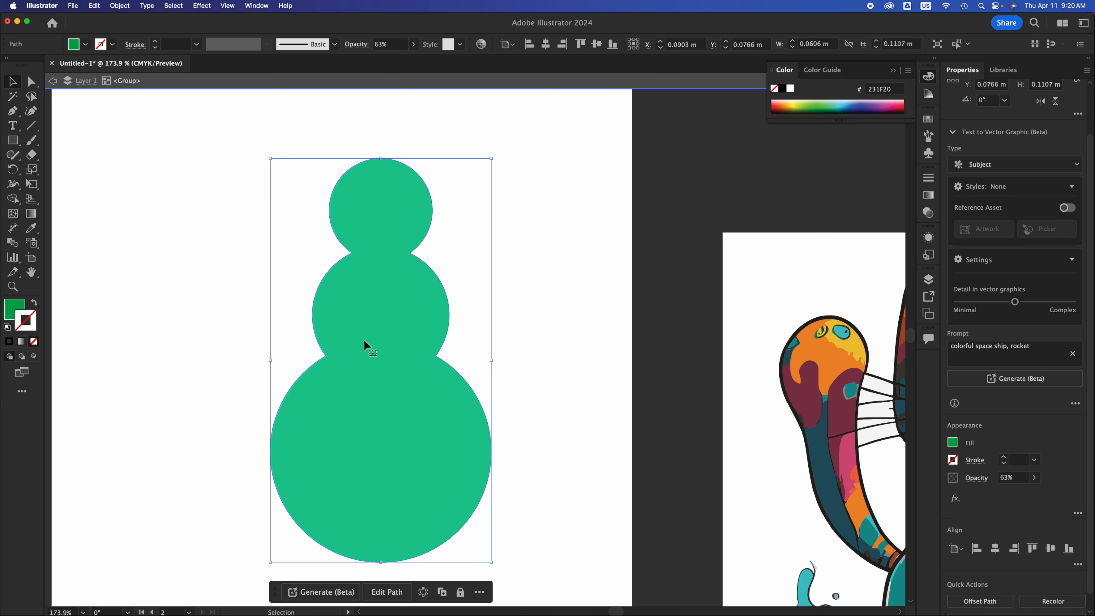
click(570, 336)
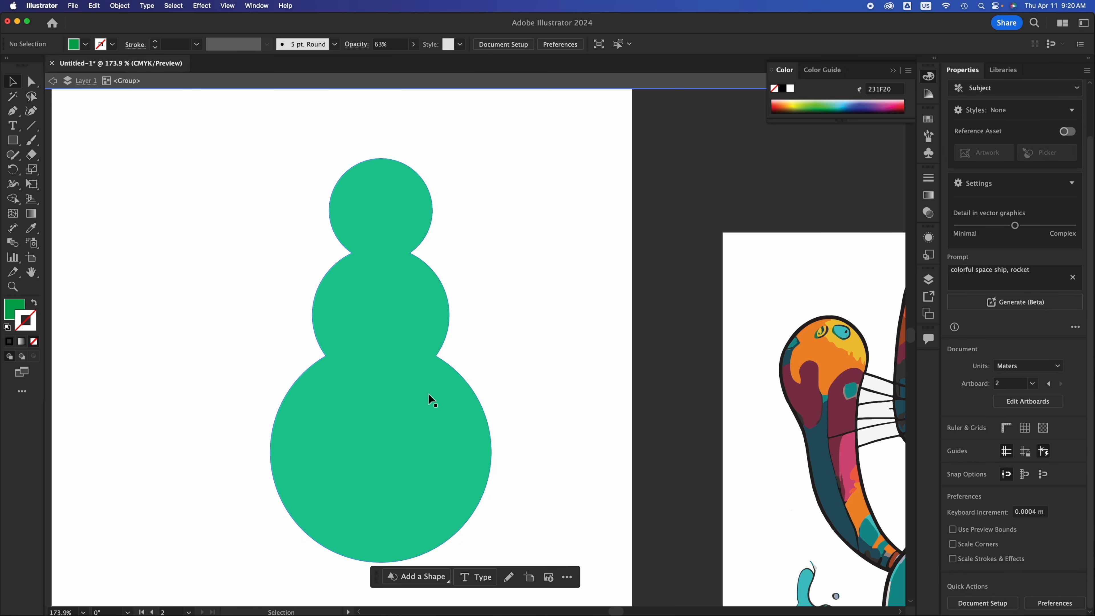
click(431, 401)
drag(435, 403, 398, 399)
click(473, 366)
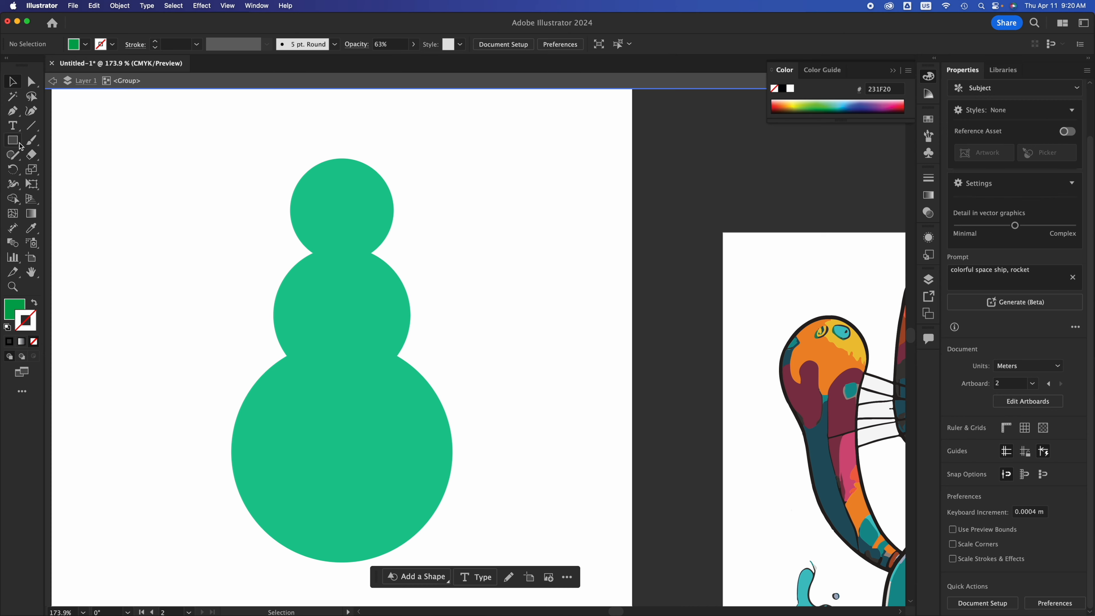
Step: Draw a small ellipse beside the head with the Shaper tool and reshape it into a circle about 0.012 m across
click(12, 155)
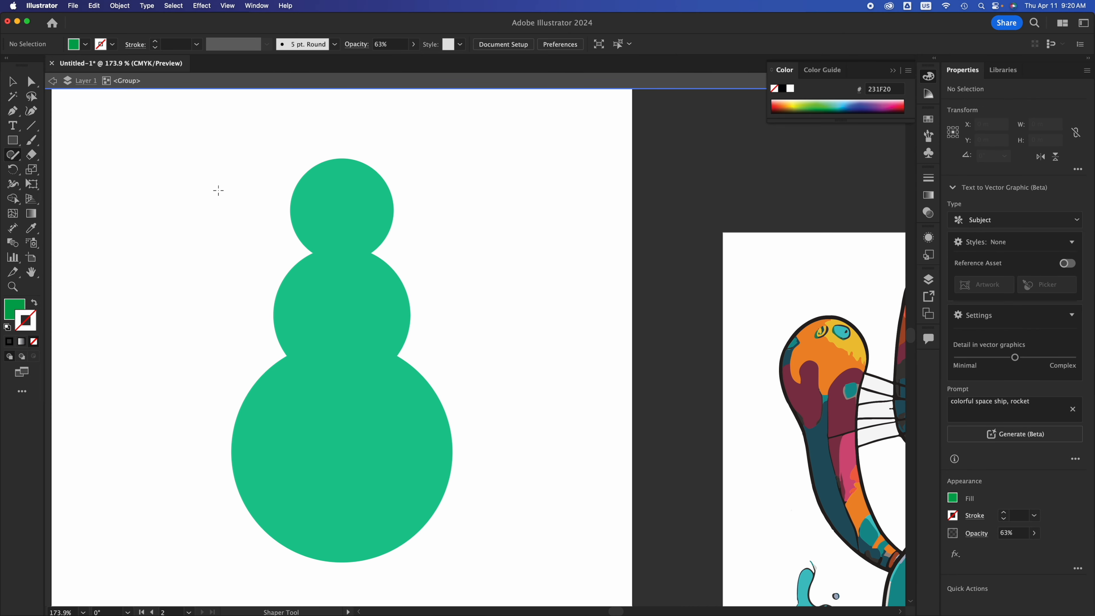
mouse_move(217, 190)
mouse_down()
mouse_move(224, 229)
mouse_move(250, 210)
mouse_up()
click(12, 81)
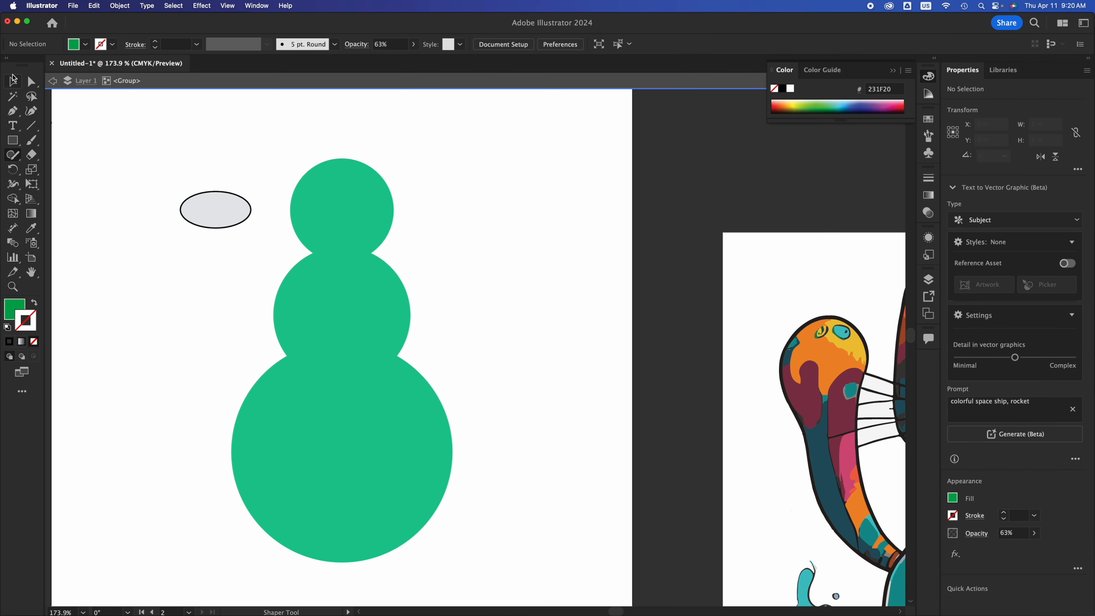
click(222, 209)
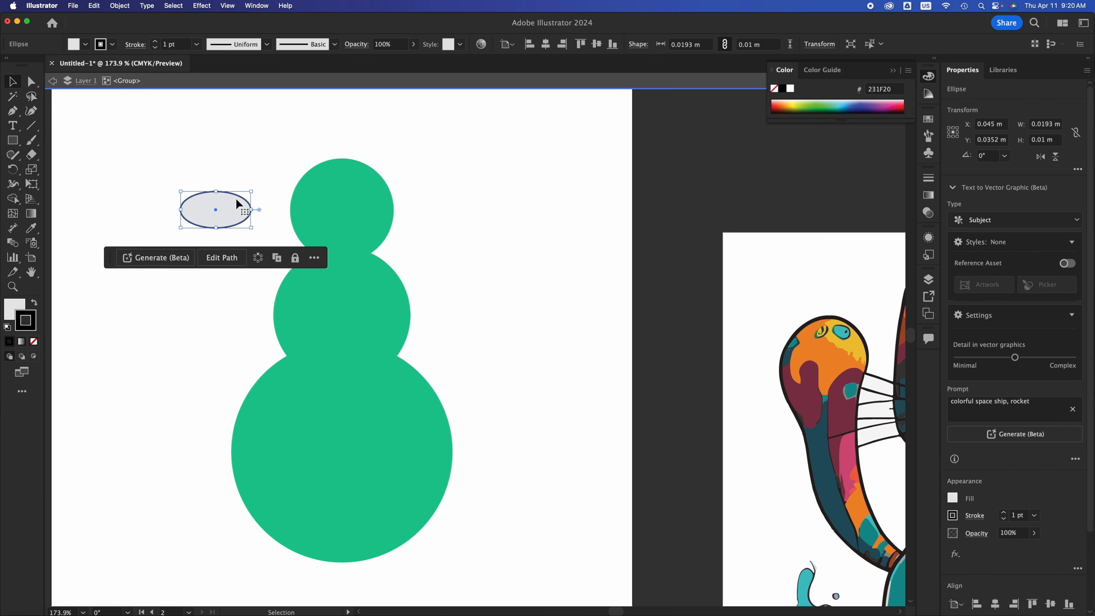
drag(250, 189, 223, 207)
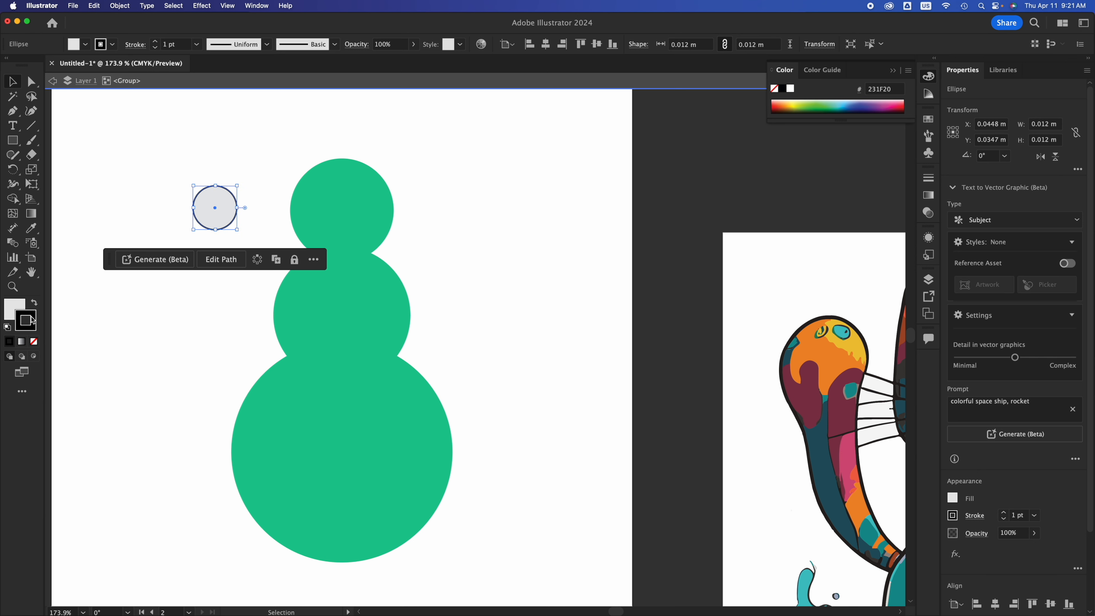
Step: Remove the small circle's stroke and place it on the head as an eye about 0.007 m across
click(34, 342)
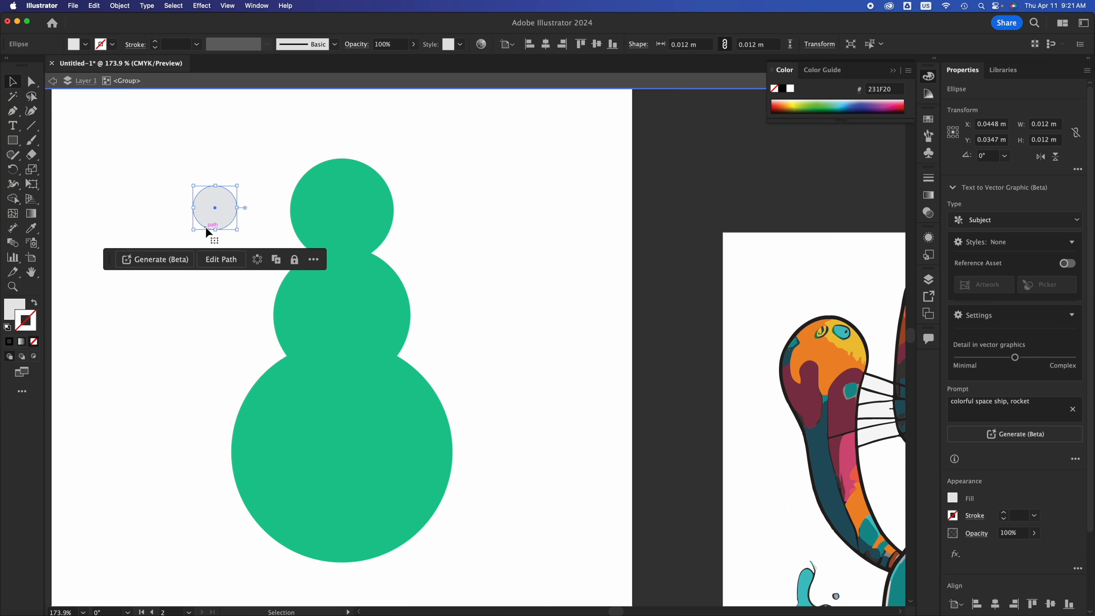
drag(220, 209, 333, 192)
scroll(332, 183, up, 3)
scroll(332, 182, up, 8)
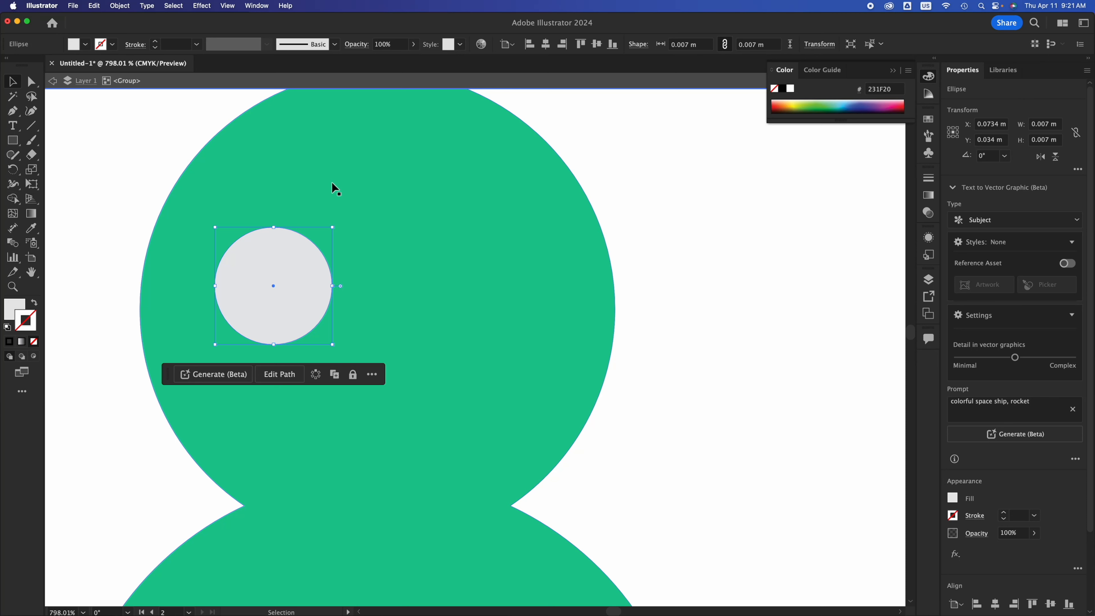
Step: Duplicate the eye circle and position the pair side by side at the same height on the head
drag(303, 259, 467, 233)
click(550, 304)
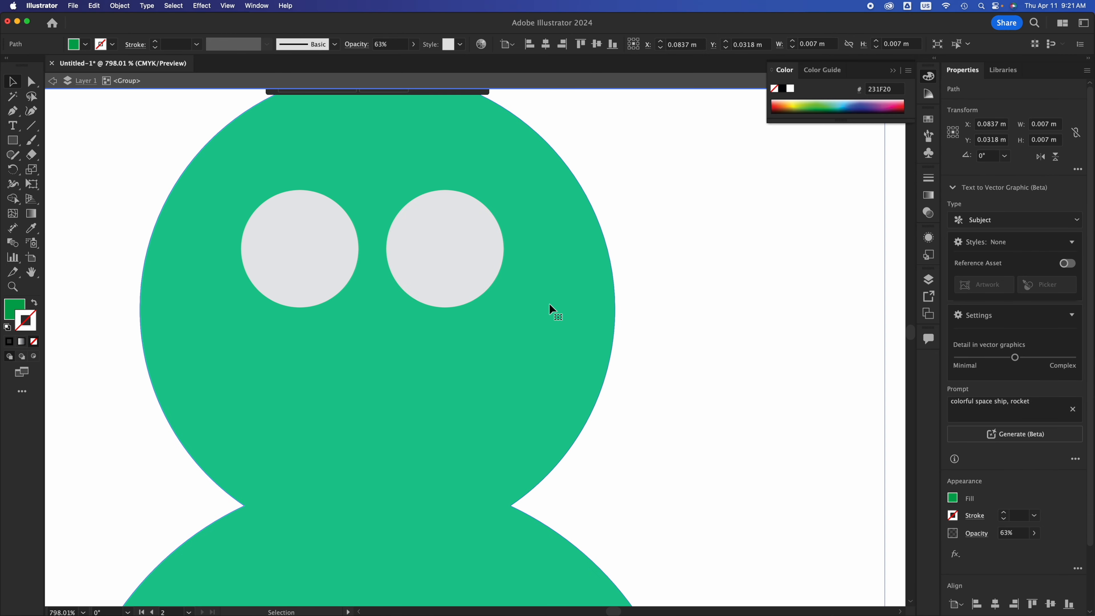
click(455, 255)
click(547, 284)
Step: Select both eye circles and group them
click(480, 264)
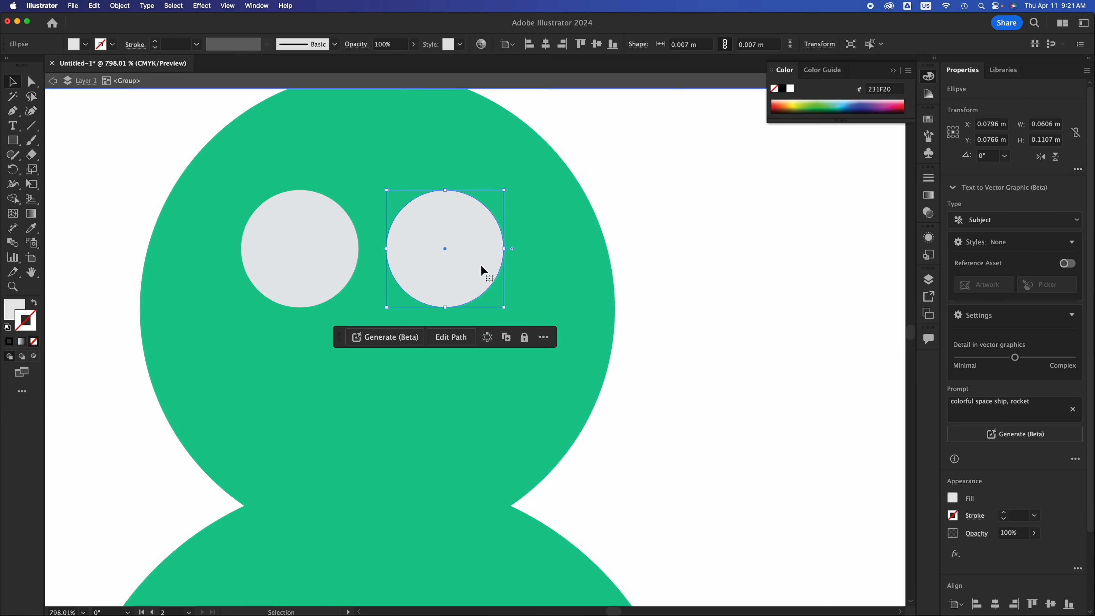
shift+click(343, 277)
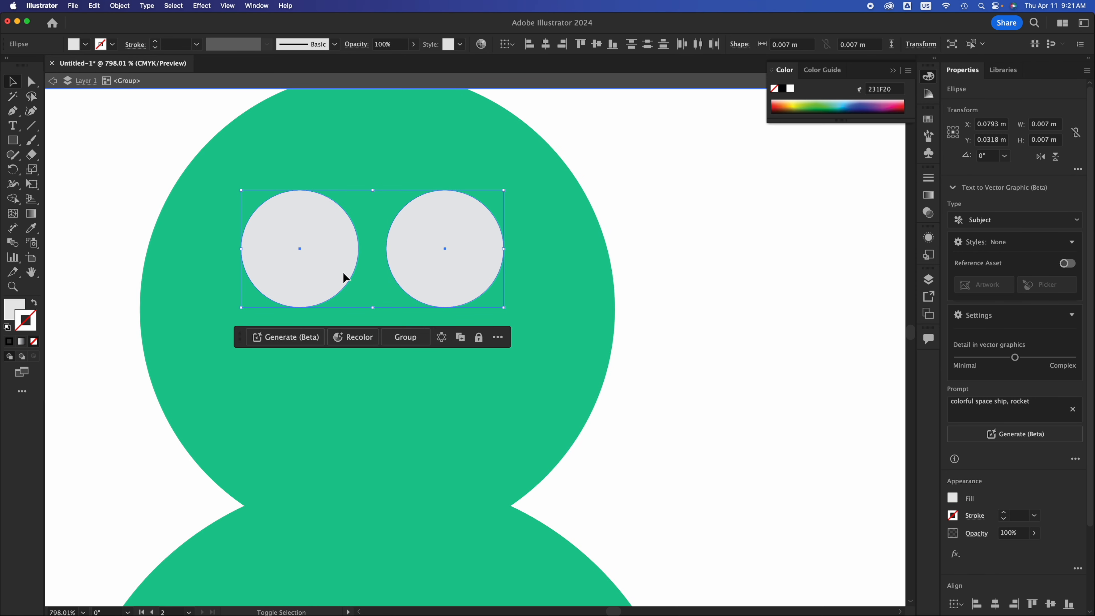
key(a)
key(super+g)
key(v)
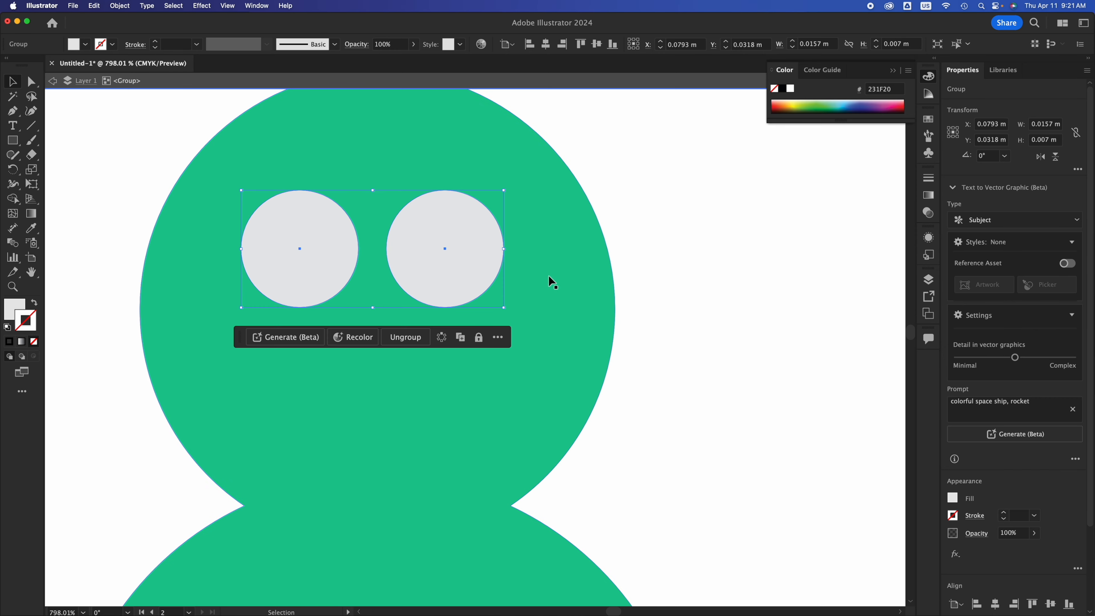
Step: Cut the eye group out of the green body shape with the Minus Front pathfinder operation
click(655, 282)
click(590, 284)
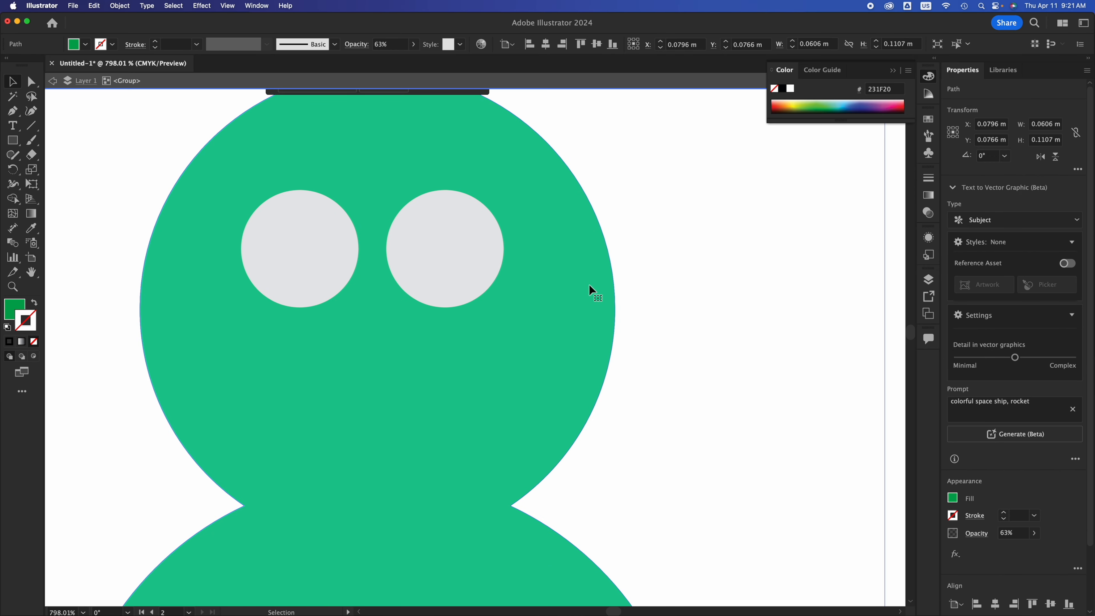
shift+click(450, 246)
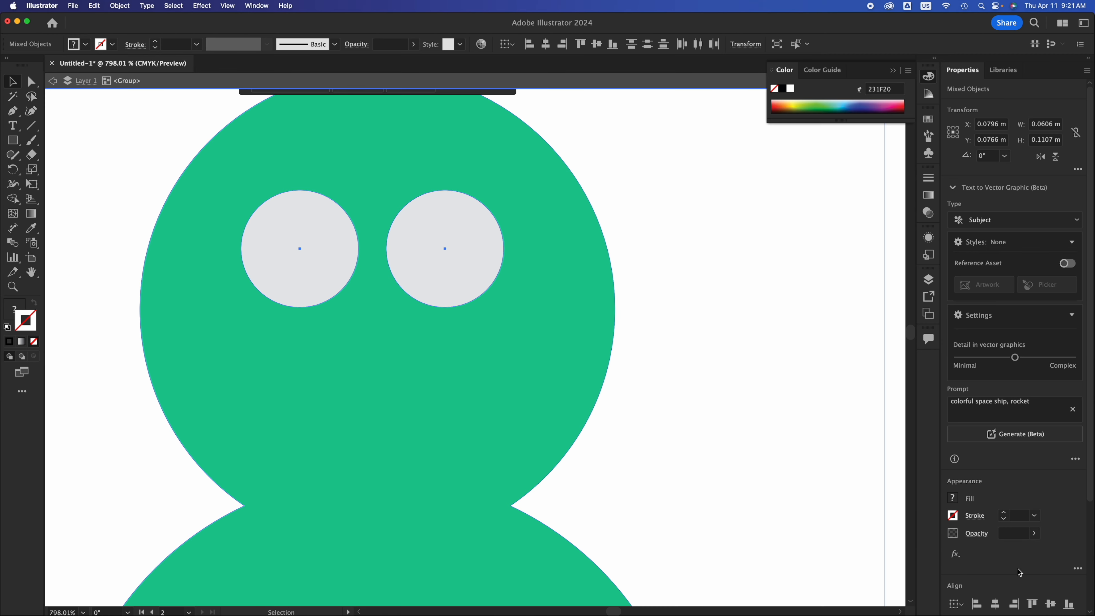
scroll(989, 540, down, 3)
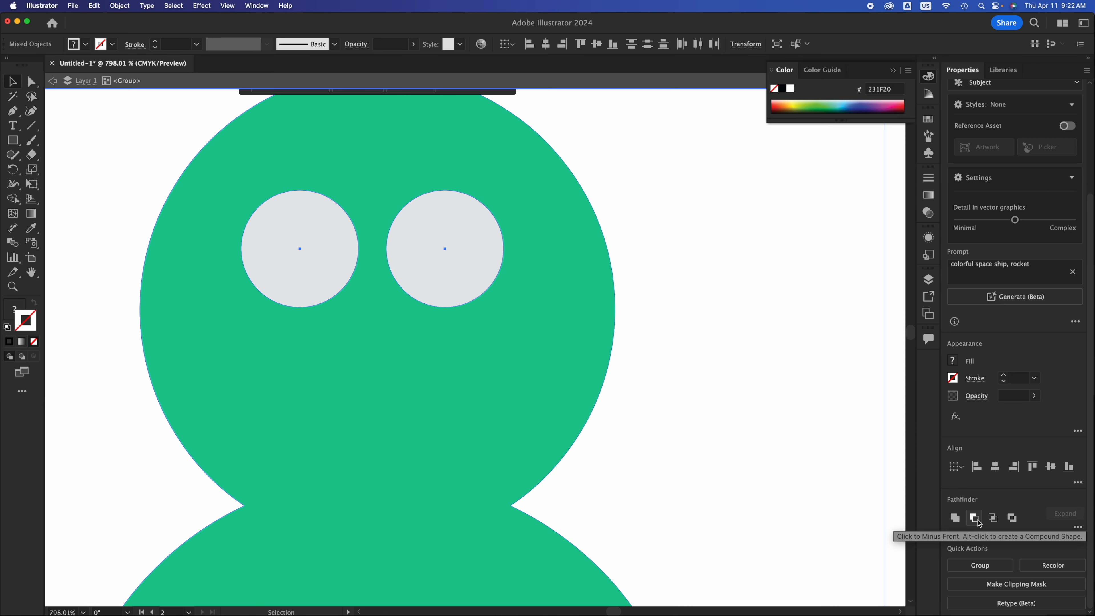
click(975, 519)
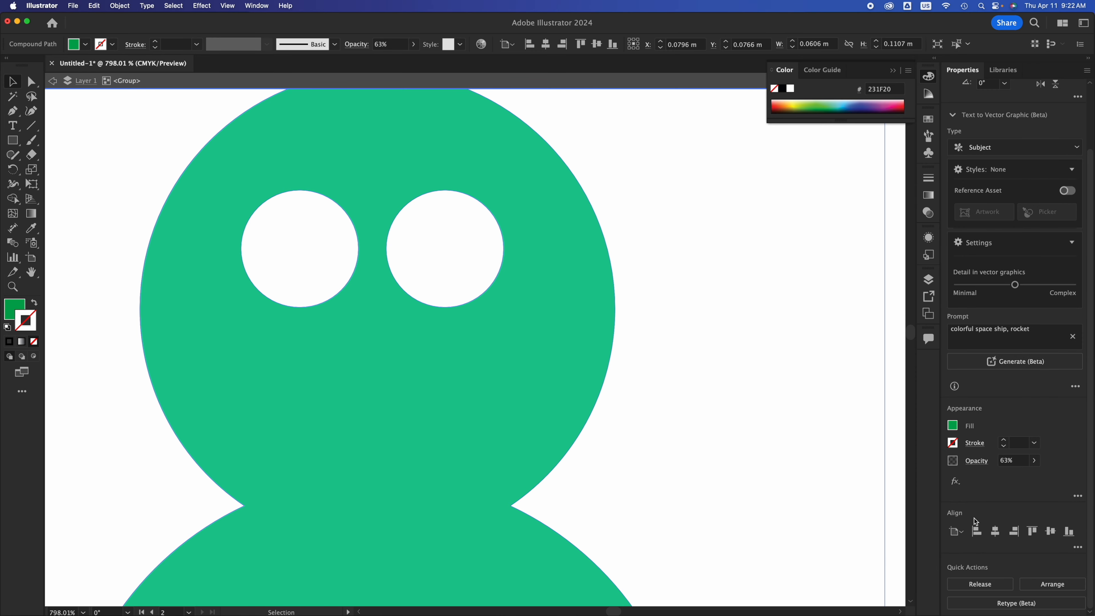
click(886, 404)
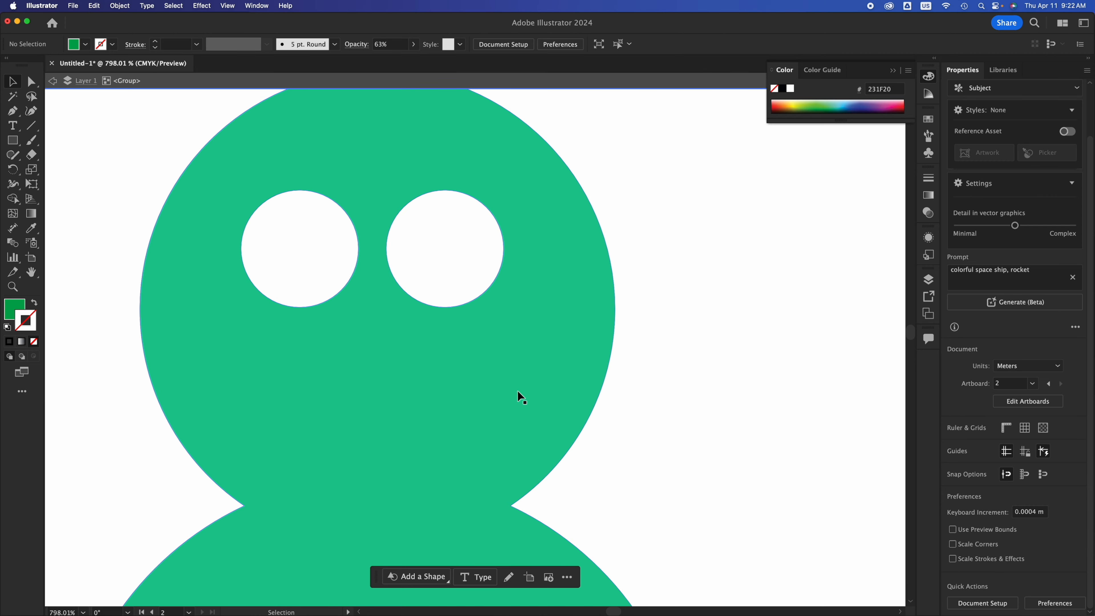
Step: Move the body with its eye cutouts slightly to the right on the artboard and deselect it
scroll(518, 389, down, 6)
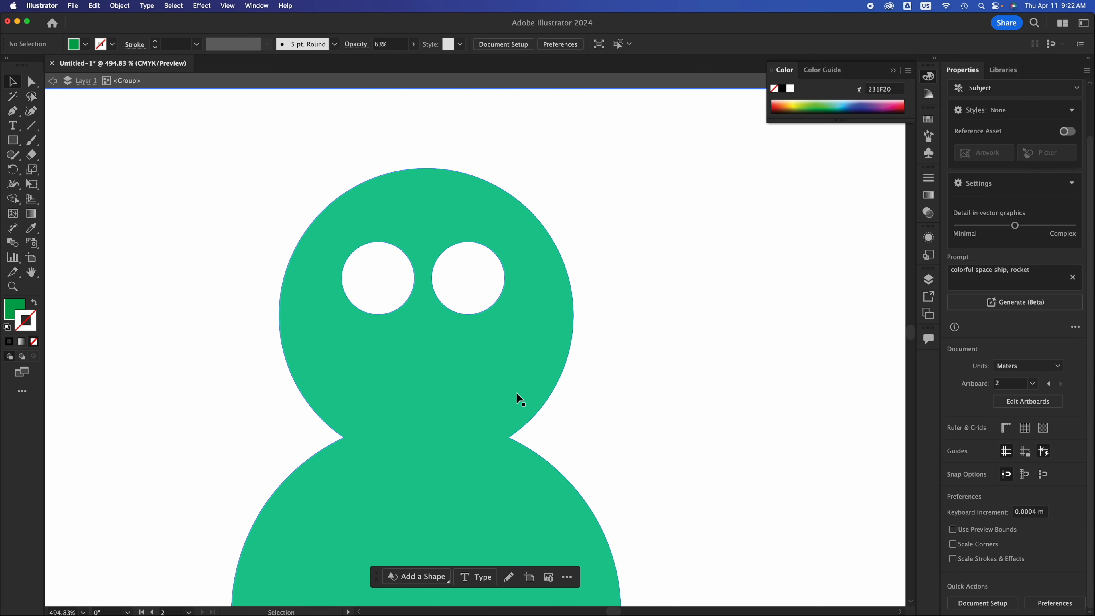
scroll(482, 350, down, 3)
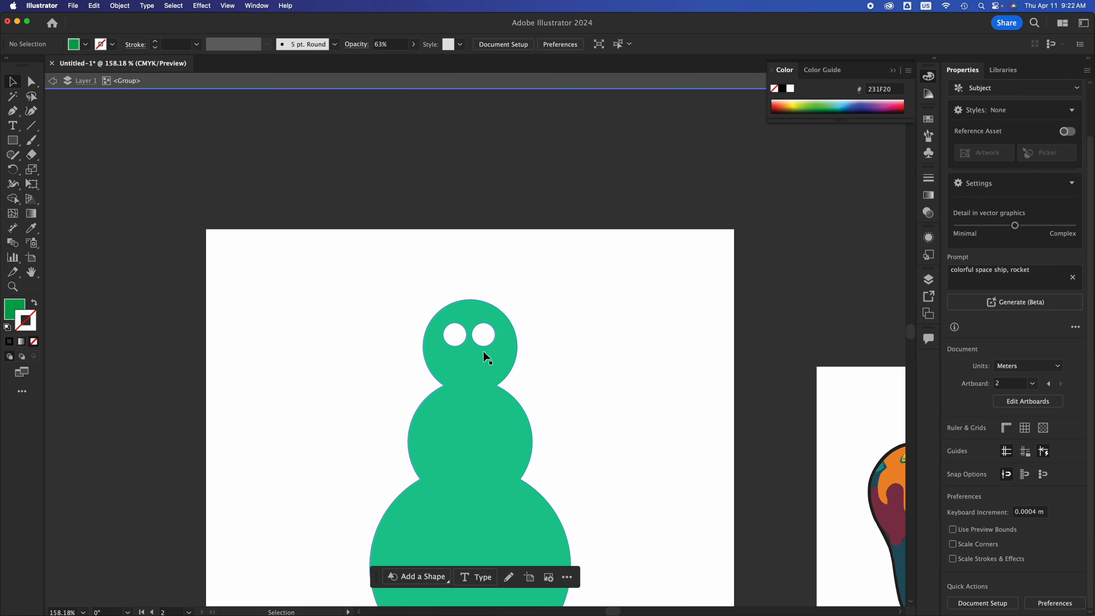
scroll(482, 350, up, 2)
drag(468, 366, 464, 360)
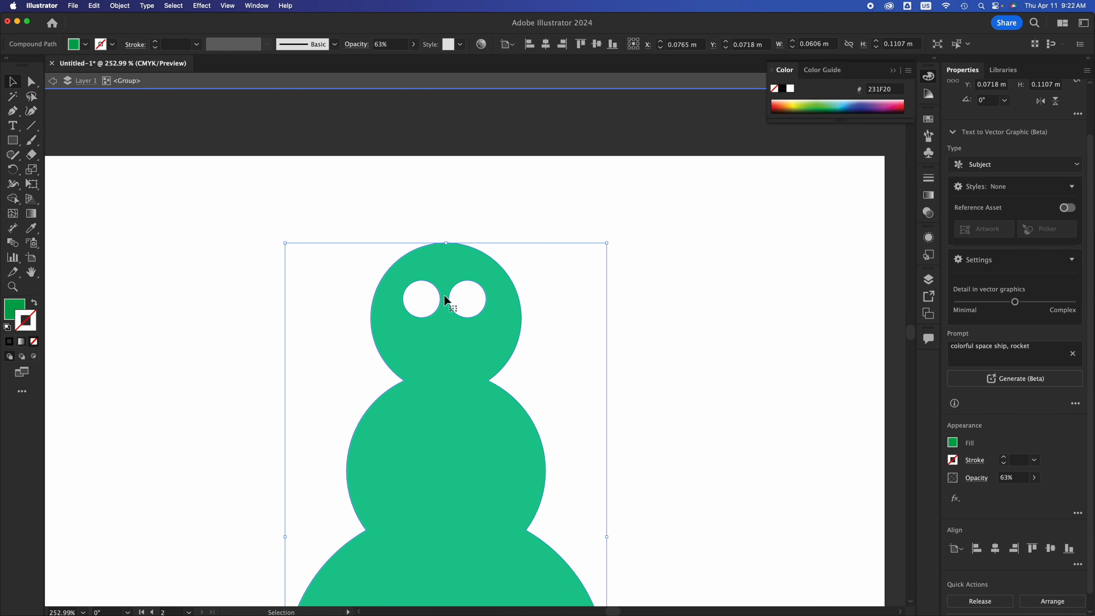
mouse_move(474, 336)
mouse_down()
mouse_move(379, 256)
mouse_move(379, 294)
mouse_move(479, 311)
mouse_move(505, 358)
mouse_move(488, 320)
mouse_up()
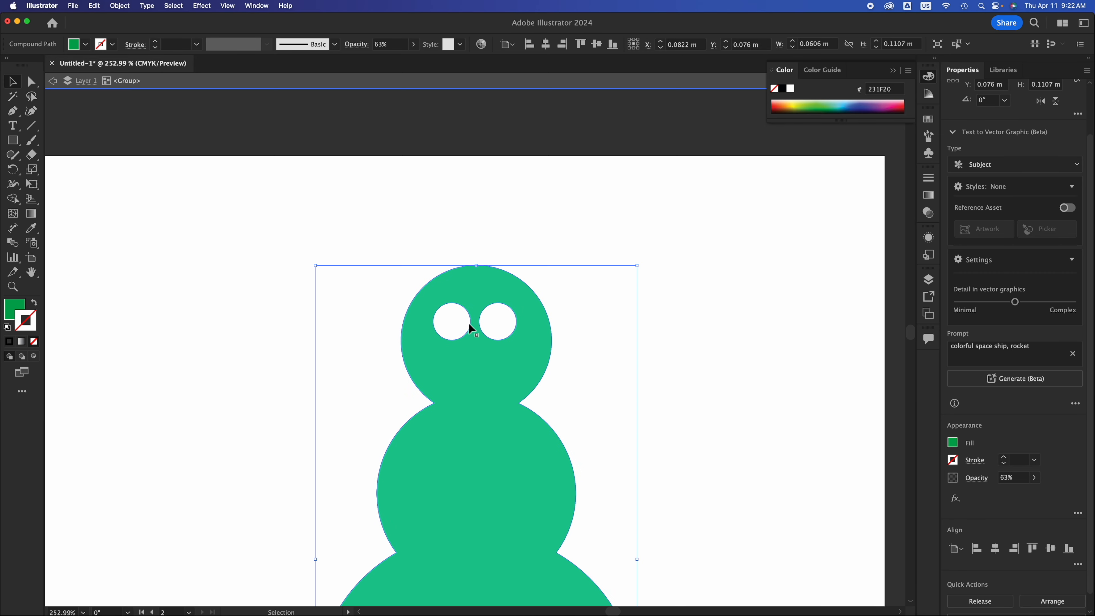
click(172, 293)
Step: Draw a wide ellipse to the upper left of the head with the Shaper tool
click(13, 303)
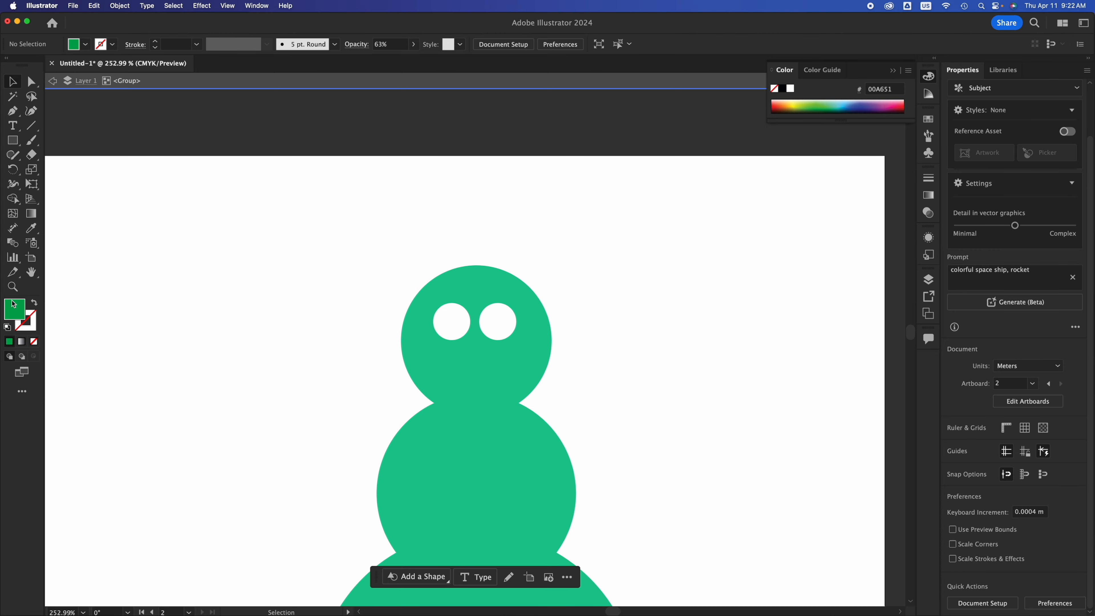
drag(223, 222, 513, 368)
key(Escape)
click(13, 155)
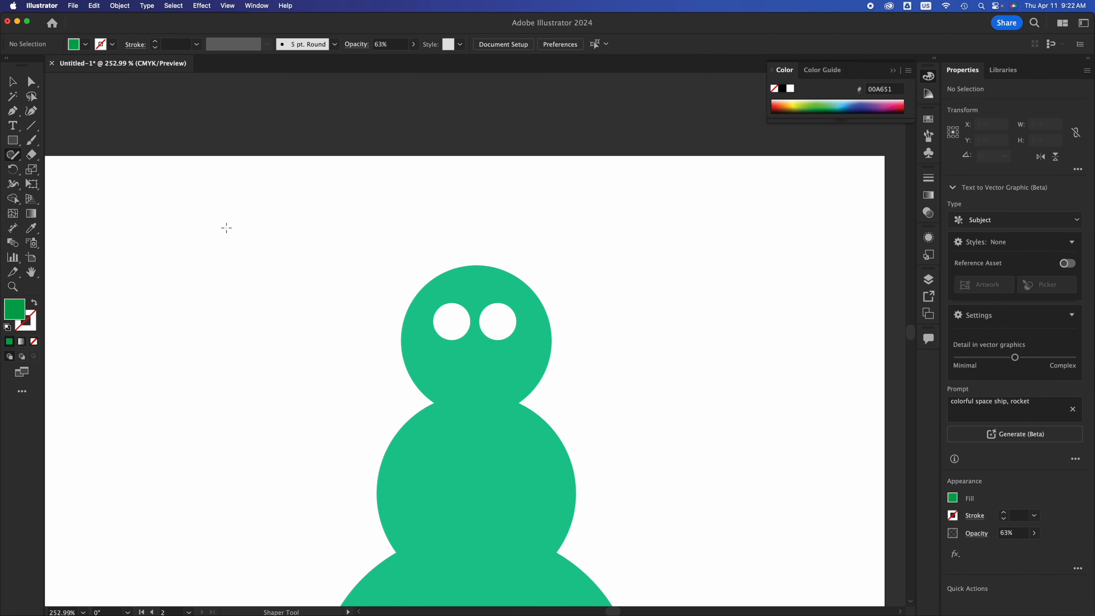
mouse_move(141, 203)
mouse_down()
mouse_move(330, 303)
mouse_move(299, 221)
mouse_move(137, 204)
mouse_up()
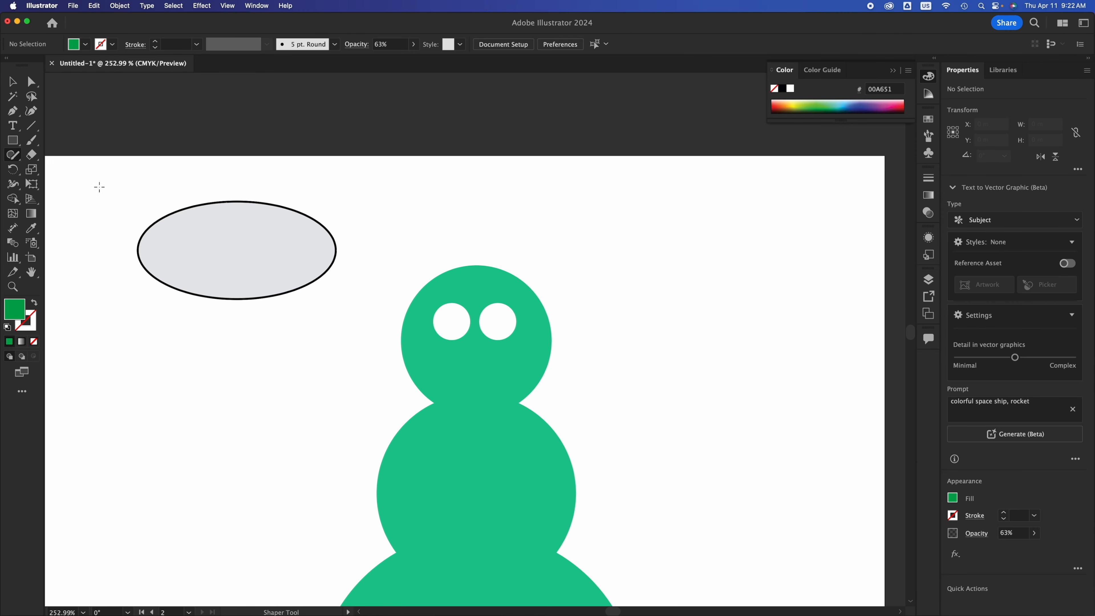
Step: Give the ellipse beside the head a bright blue fill and remove its stroke
click(12, 83)
click(274, 252)
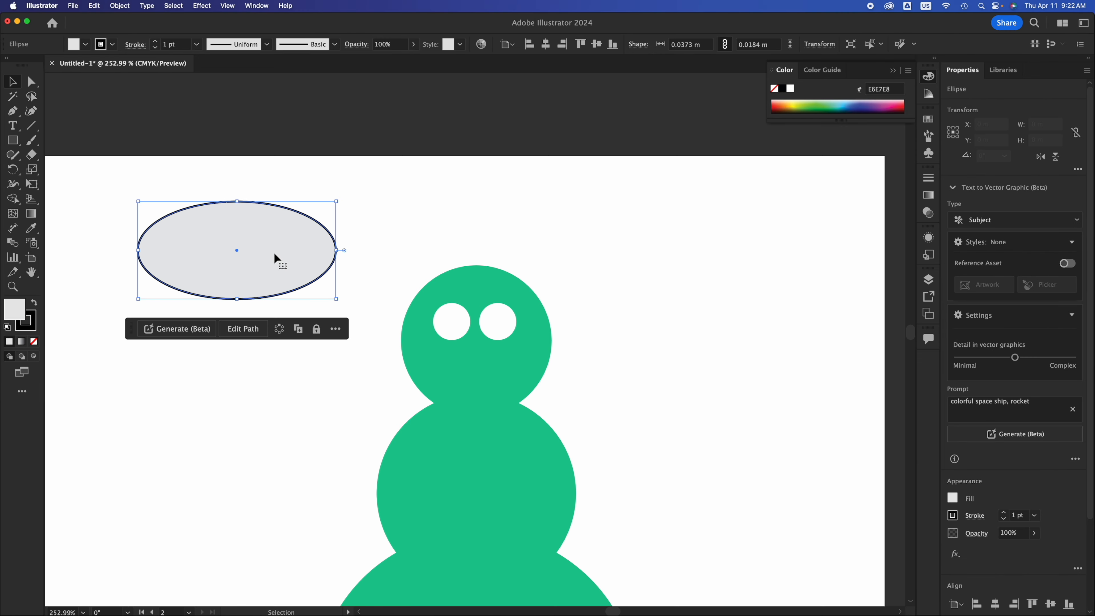
double_click(16, 317)
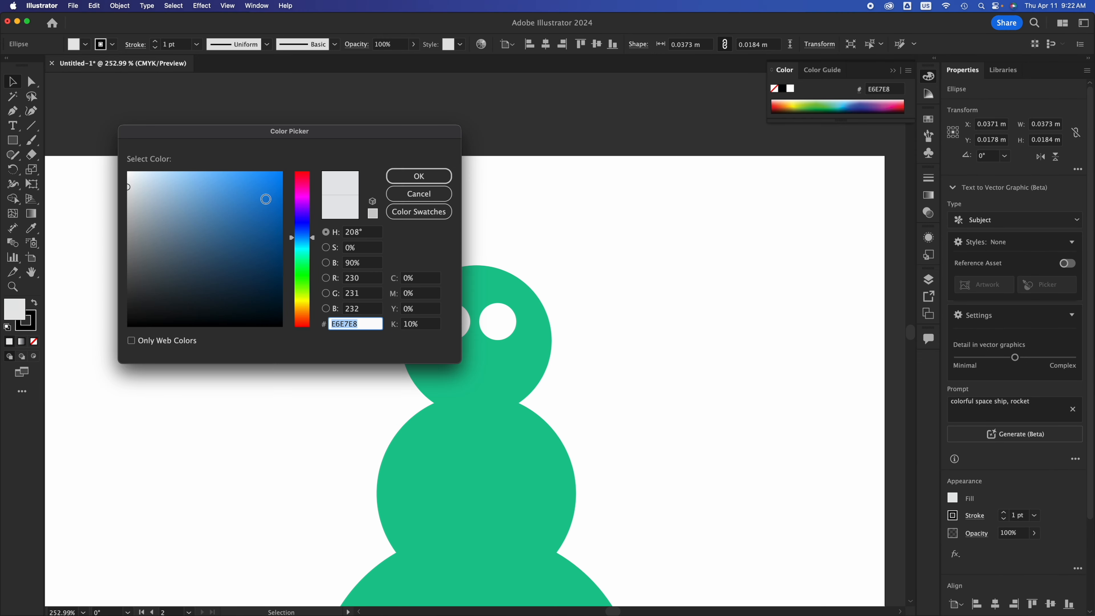
click(271, 178)
click(401, 175)
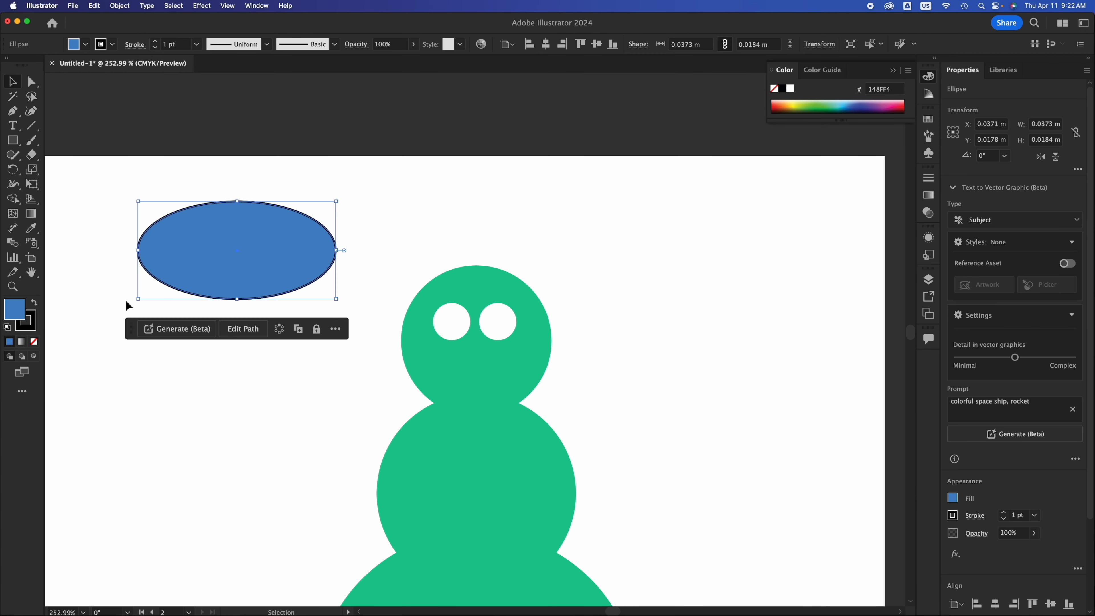
click(32, 327)
click(35, 341)
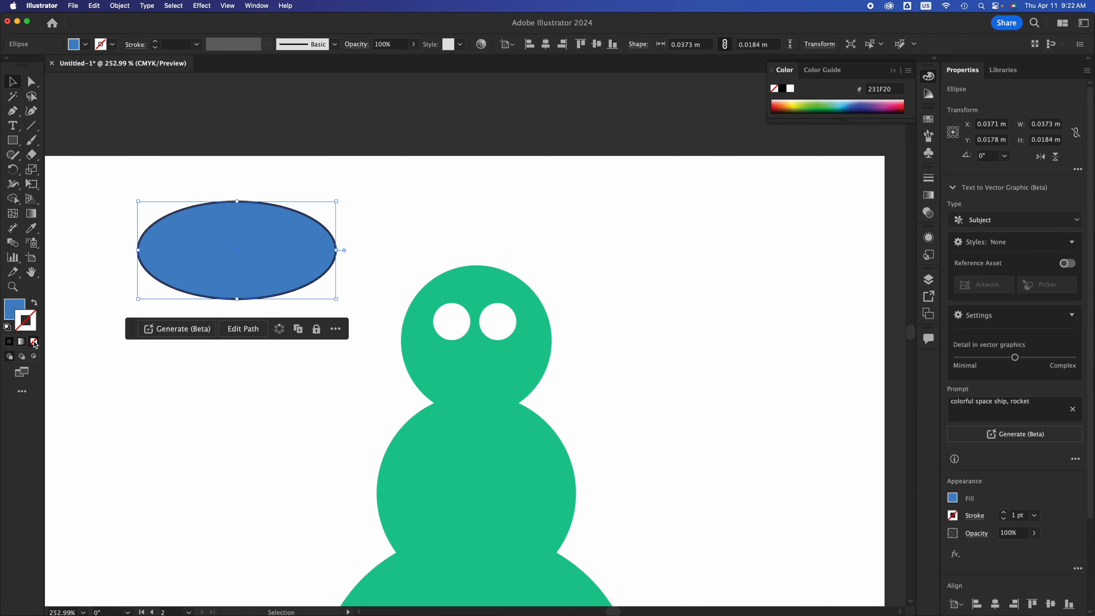
click(15, 307)
click(165, 178)
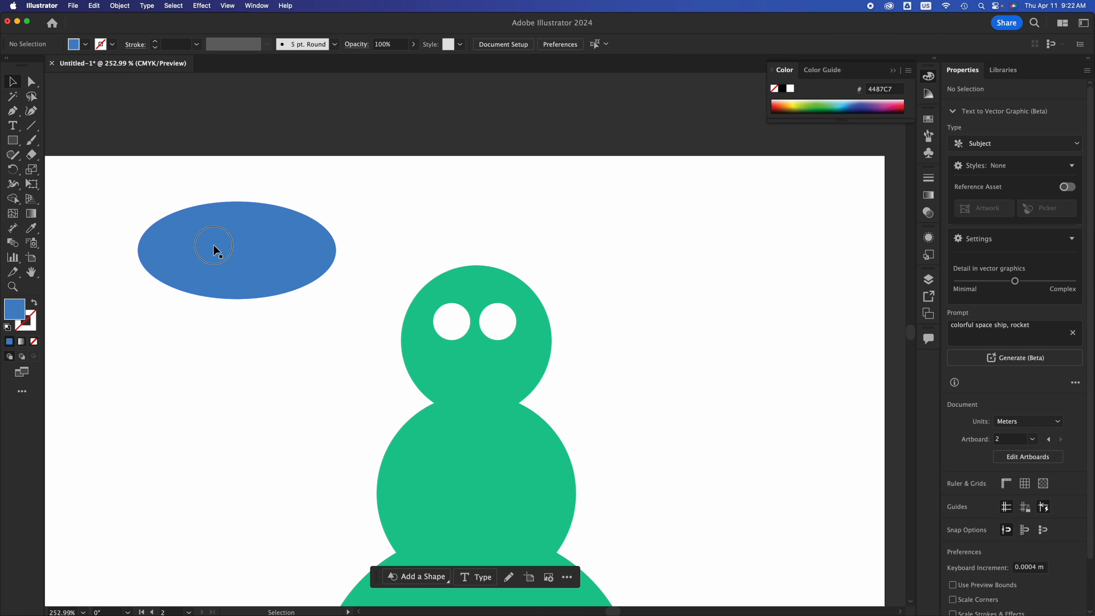
Step: Move the blue ellipse over the head's left side and place it below the group in the layer order
drag(215, 249, 365, 329)
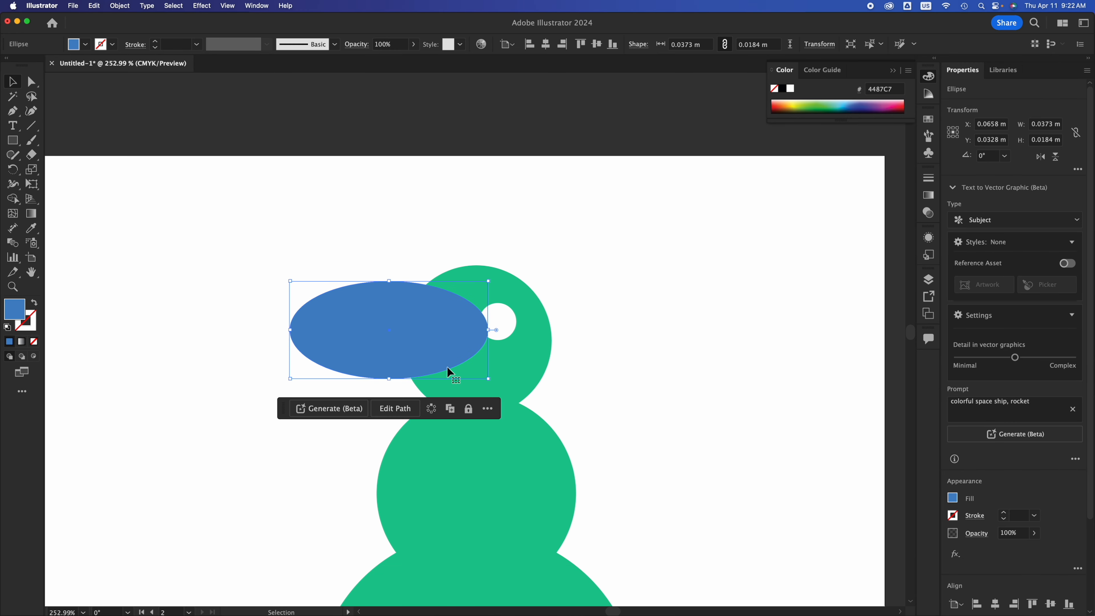
click(491, 431)
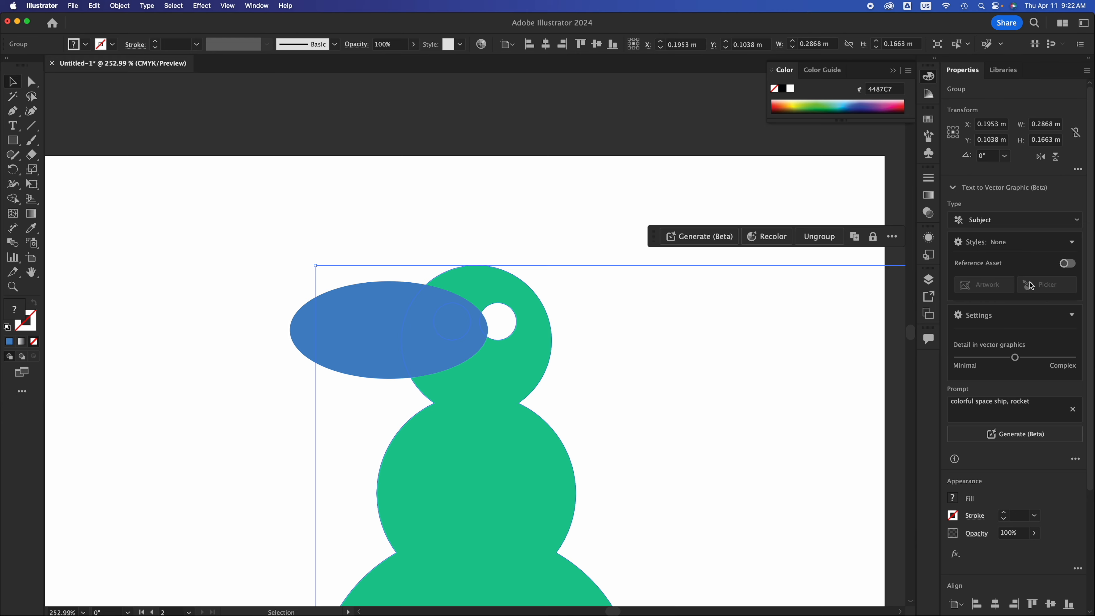
scroll(1029, 322, down, 4)
scroll(1030, 322, up, 4)
click(930, 279)
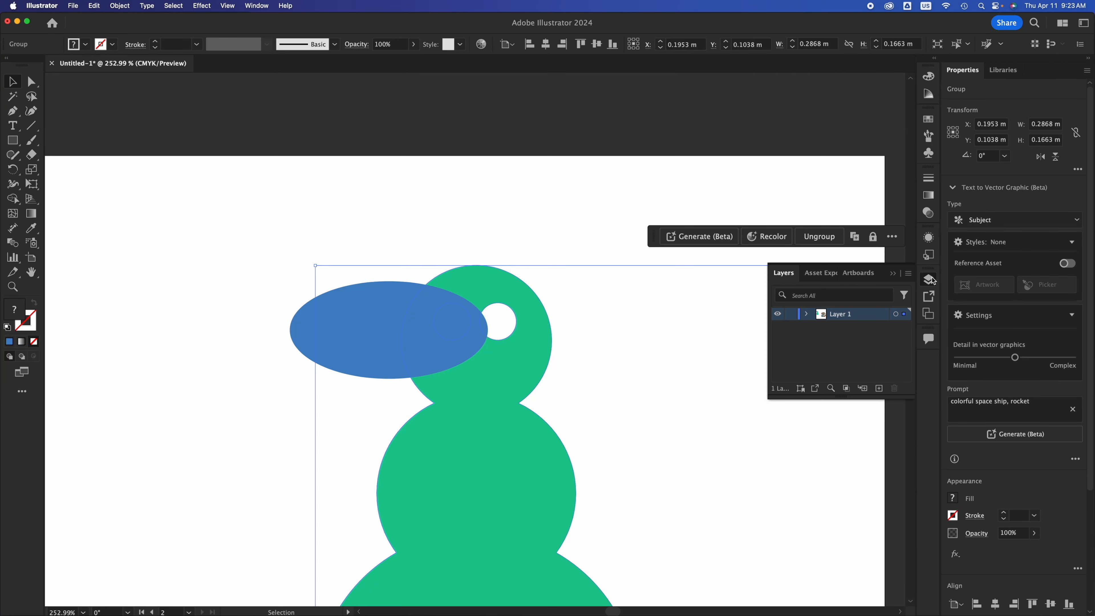
click(806, 314)
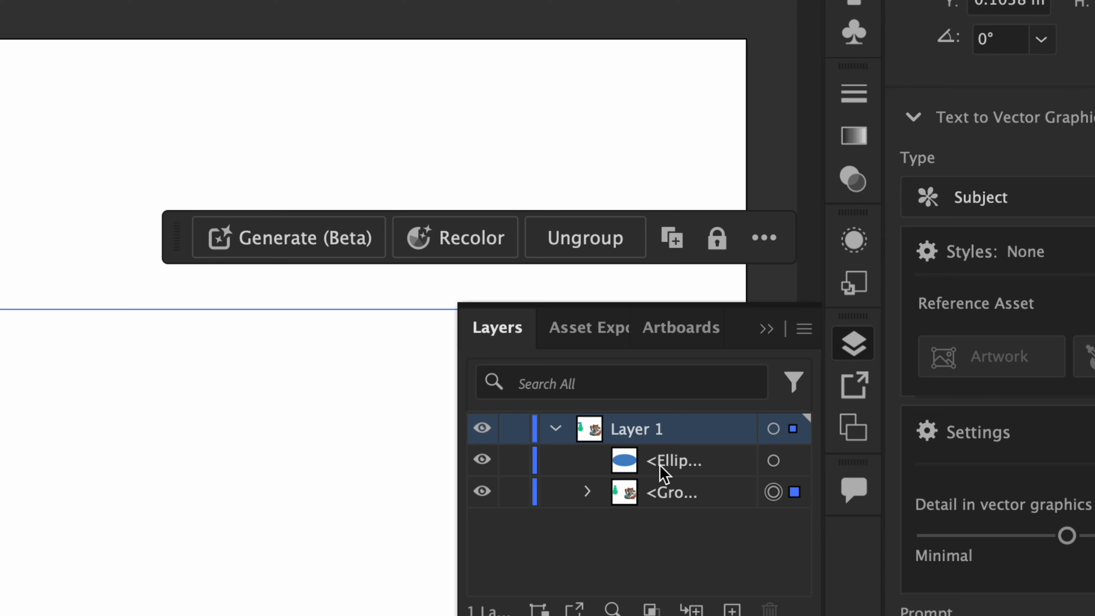
click(666, 465)
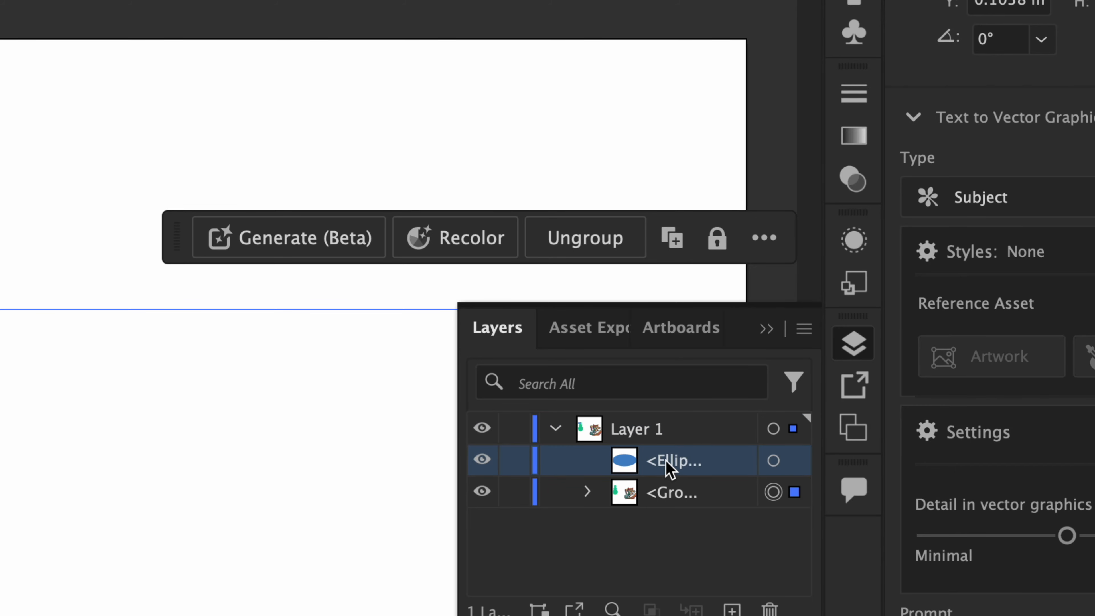
drag(667, 465, 667, 509)
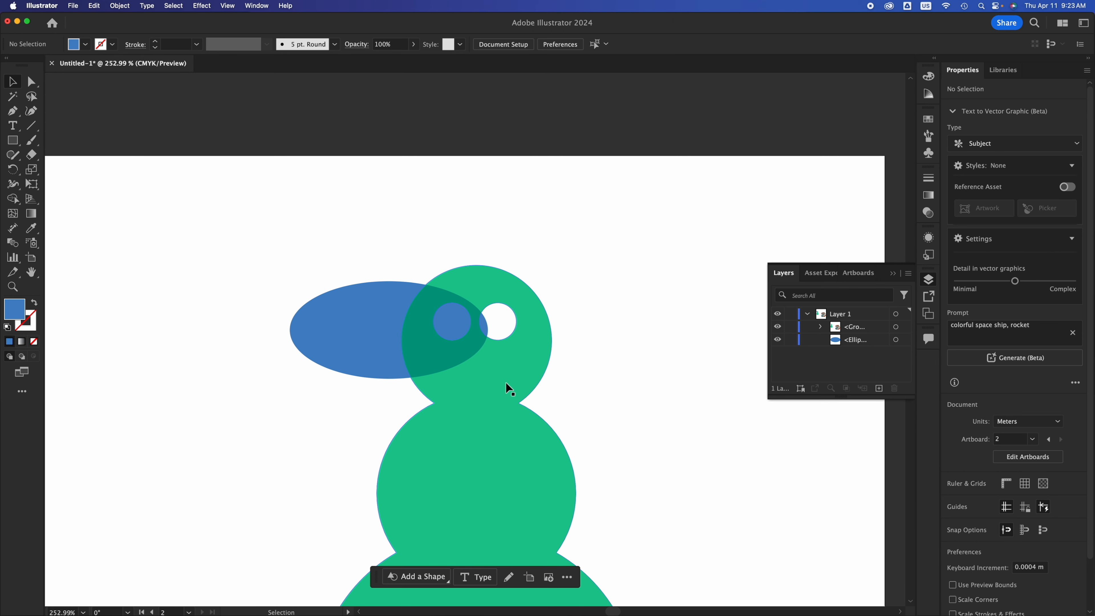
Step: Ungroup the artwork and move the green body up and to the right, clear of the blue ellipse
click(507, 383)
mouse_move(506, 381)
mouse_down()
mouse_move(528, 374)
mouse_move(502, 352)
mouse_move(501, 390)
mouse_up()
drag(516, 382, 523, 431)
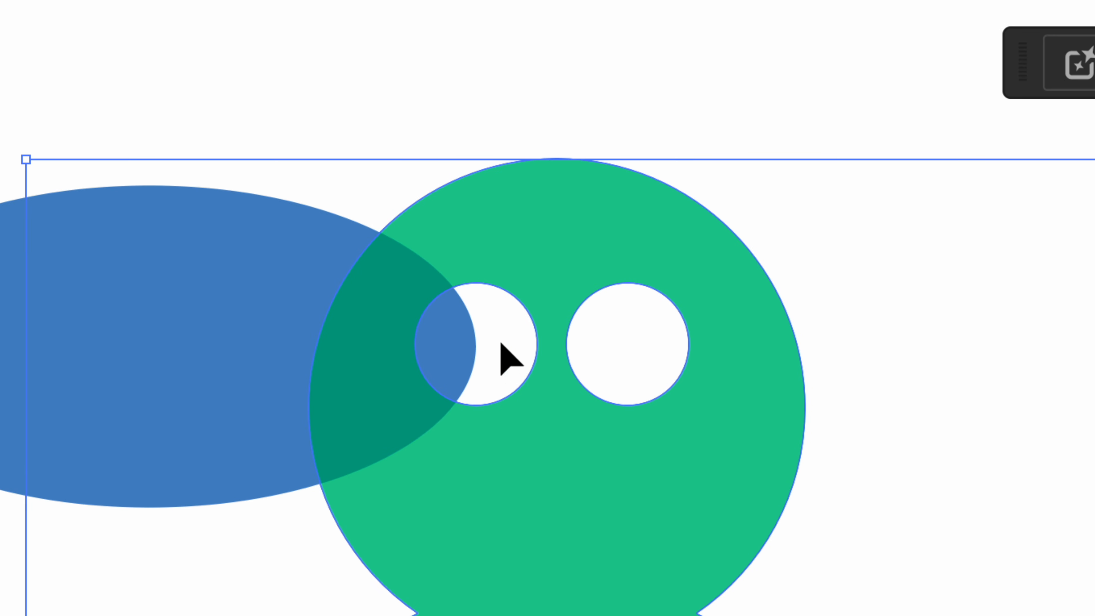
key(super+shift+g)
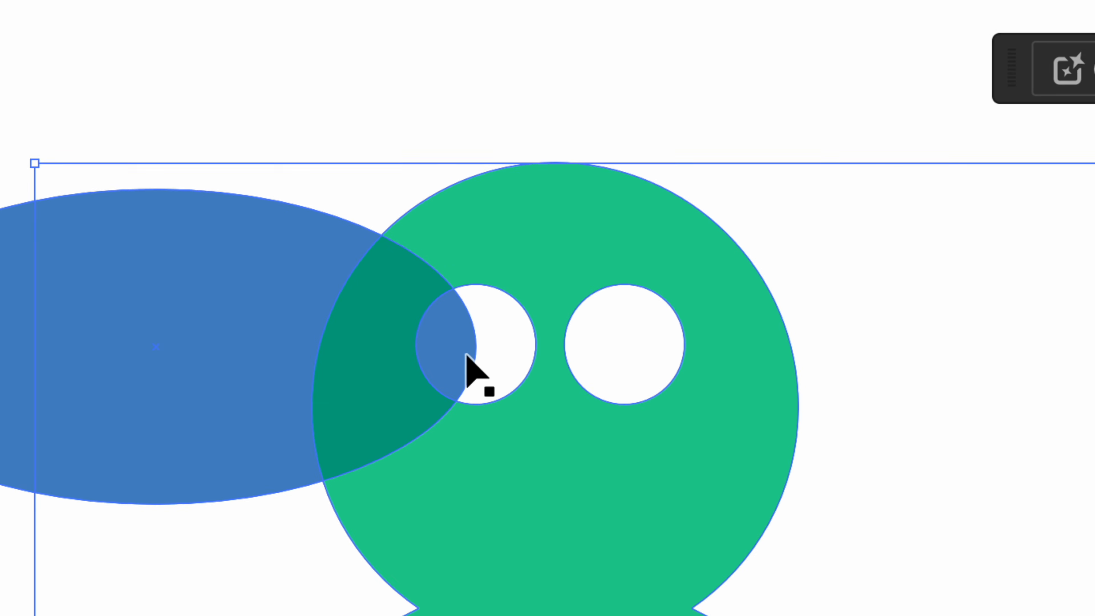
click(492, 418)
drag(491, 417, 578, 355)
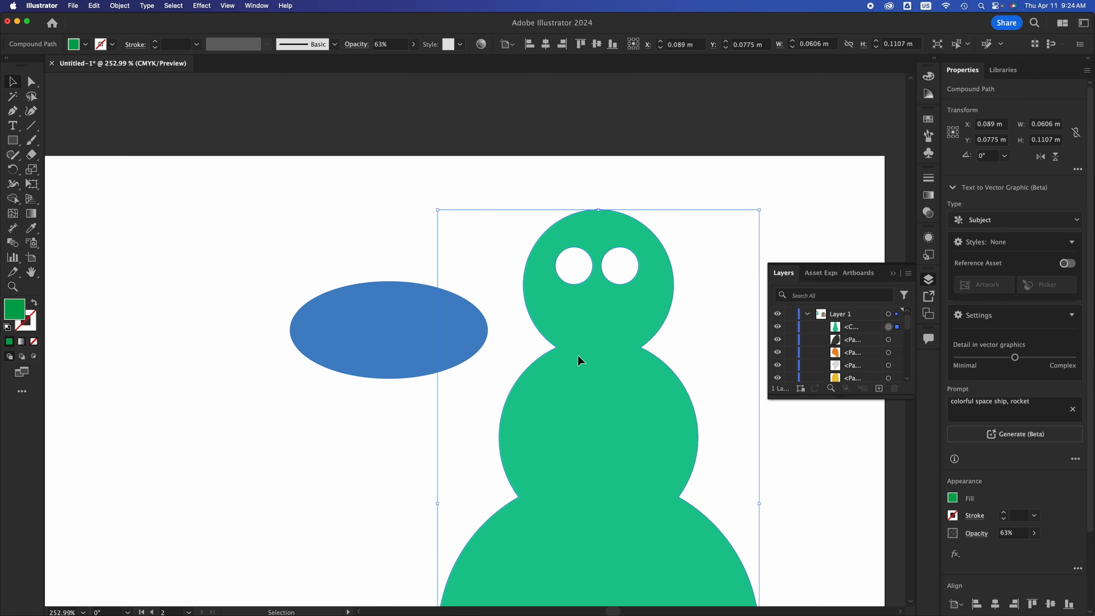
Step: Move the blue ellipse so it overlaps the left side of the head and neck, and select it together with the body
scroll(1073, 572, down, 3)
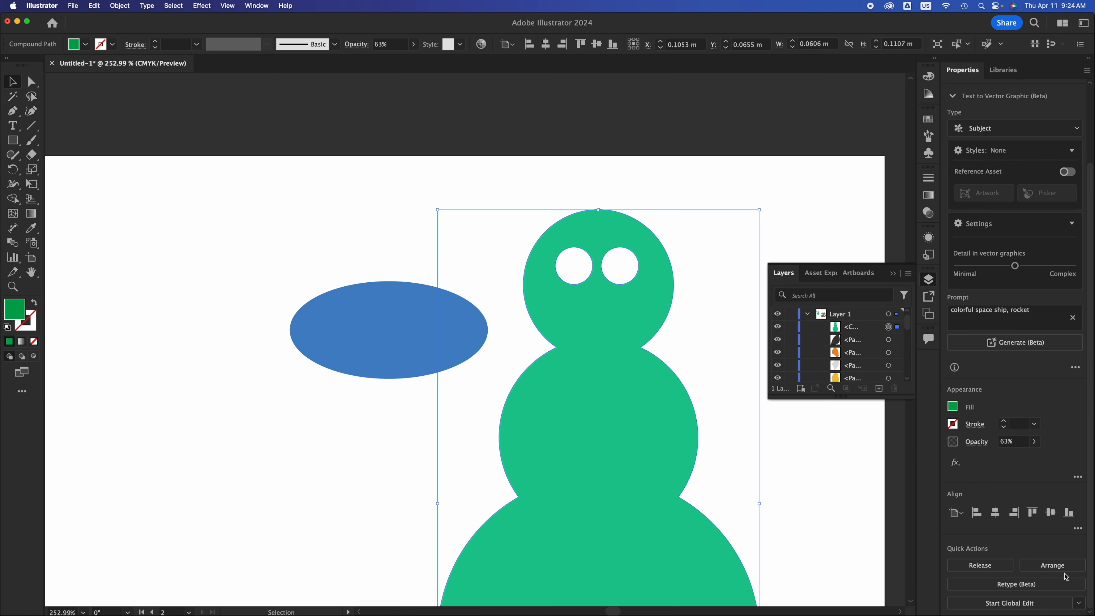
click(400, 333)
drag(401, 333, 517, 325)
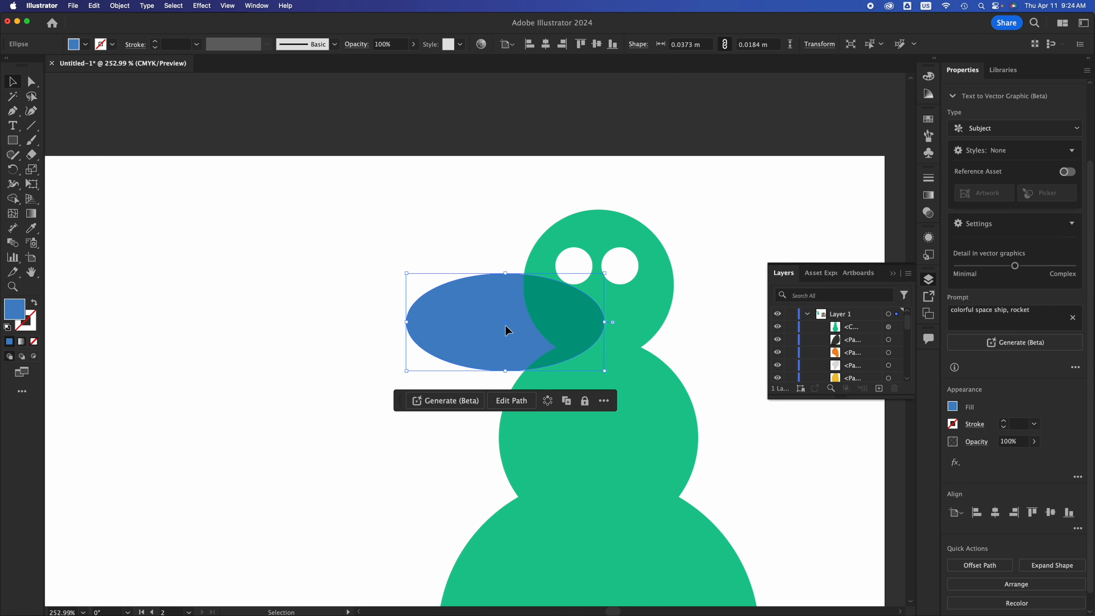
shift+click(660, 418)
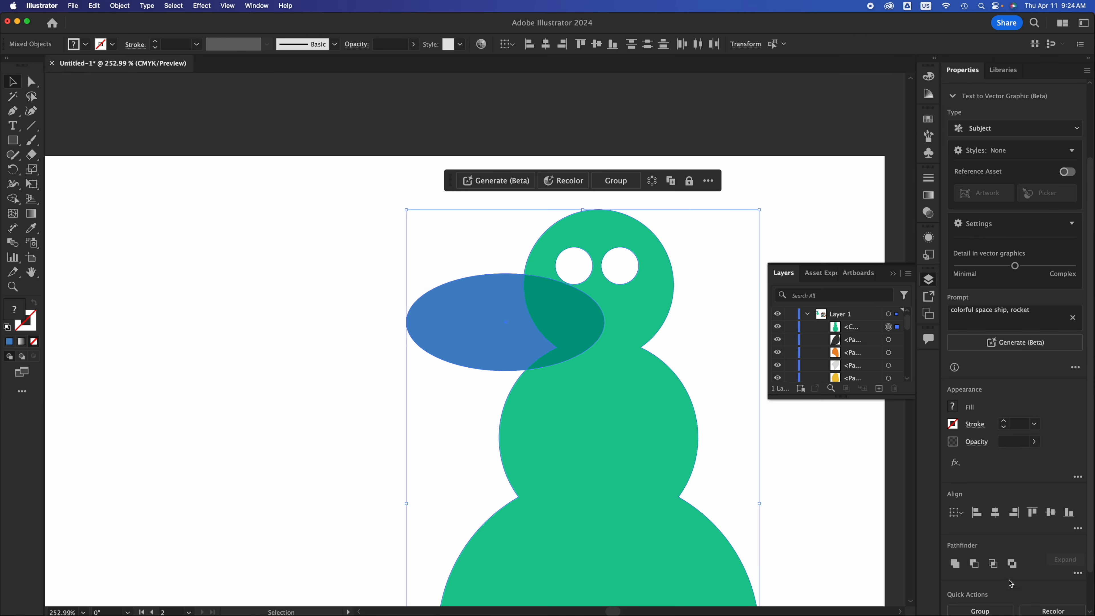
Step: Try the Intersect pathfinder operation on the overlapping ellipse and body, and undo it
scroll(1075, 576, down, 2)
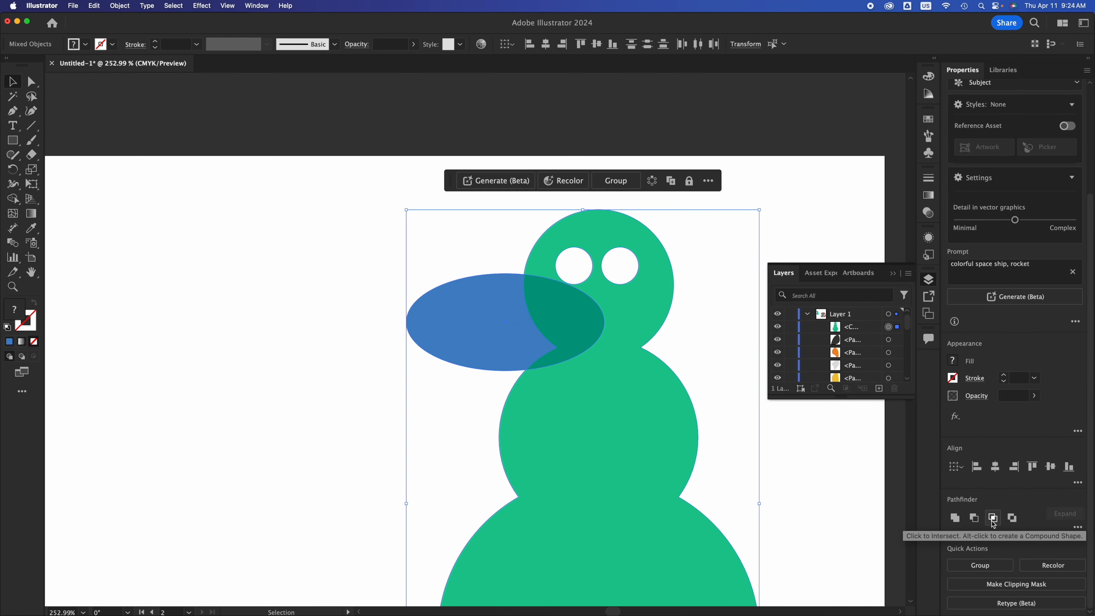
click(651, 461)
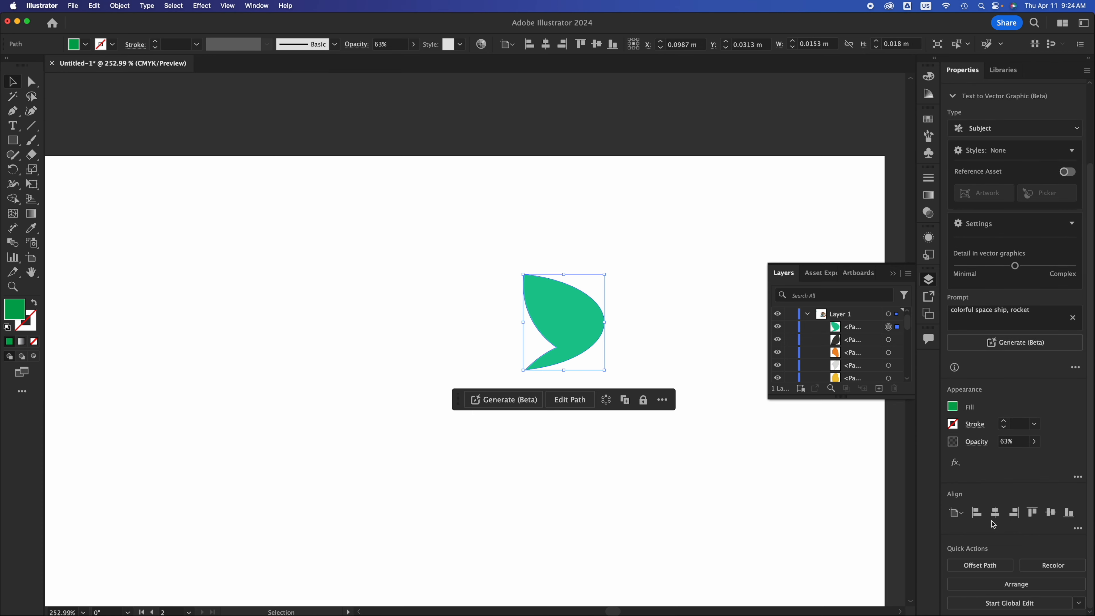
key(super+z)
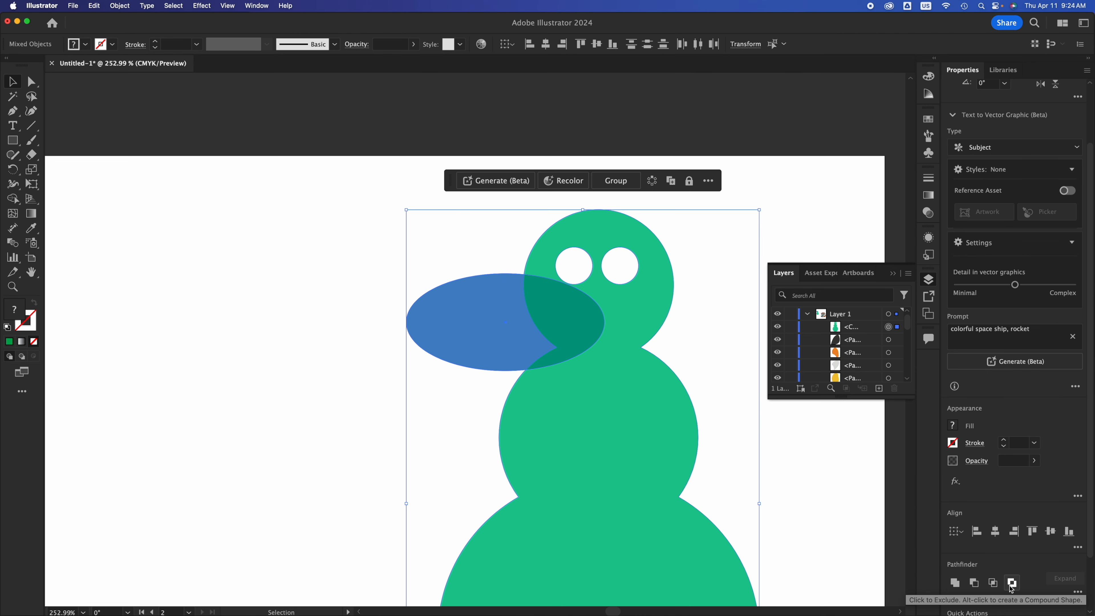
Step: Apply the Exclude pathfinder operation to the ellipse and body, and ungroup the result
click(1012, 583)
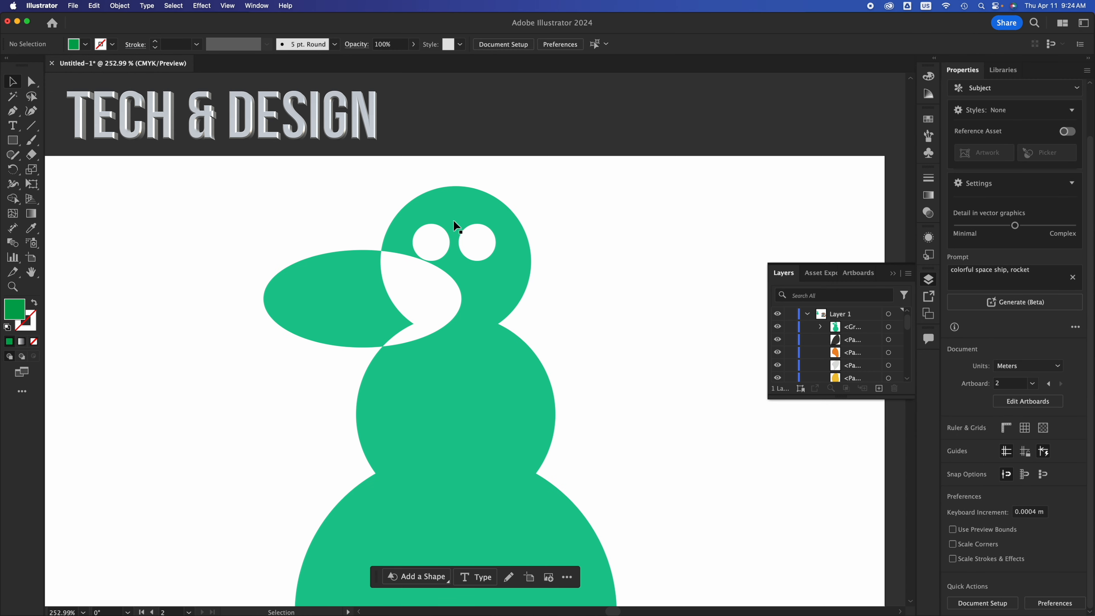
click(495, 270)
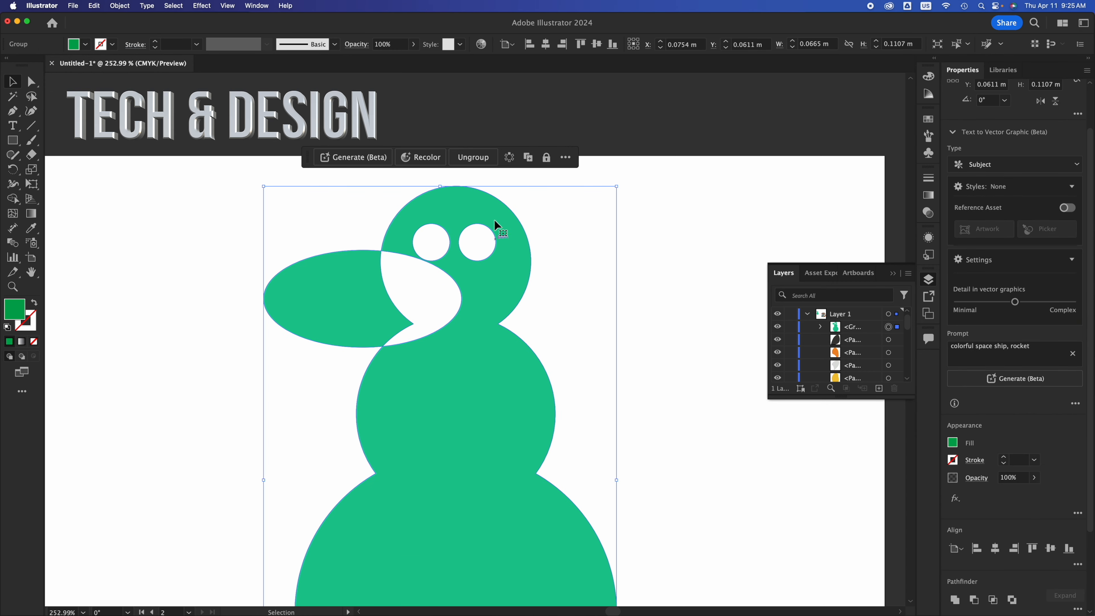
click(473, 157)
click(726, 308)
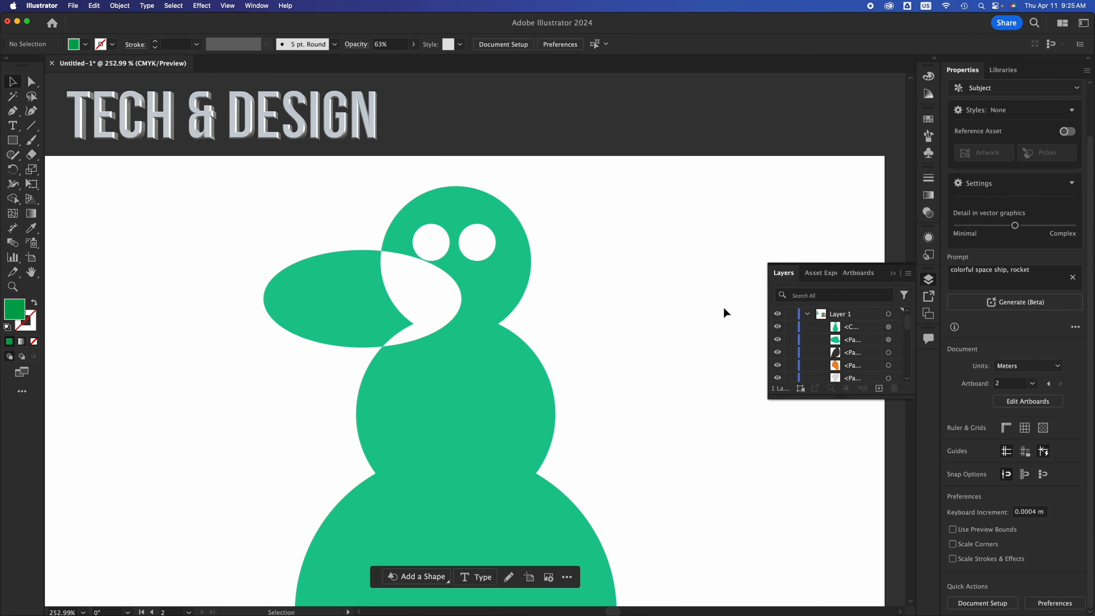
Step: Pull the leftover ellipse piece away from the figure's head and delete it
click(371, 293)
drag(407, 299, 239, 302)
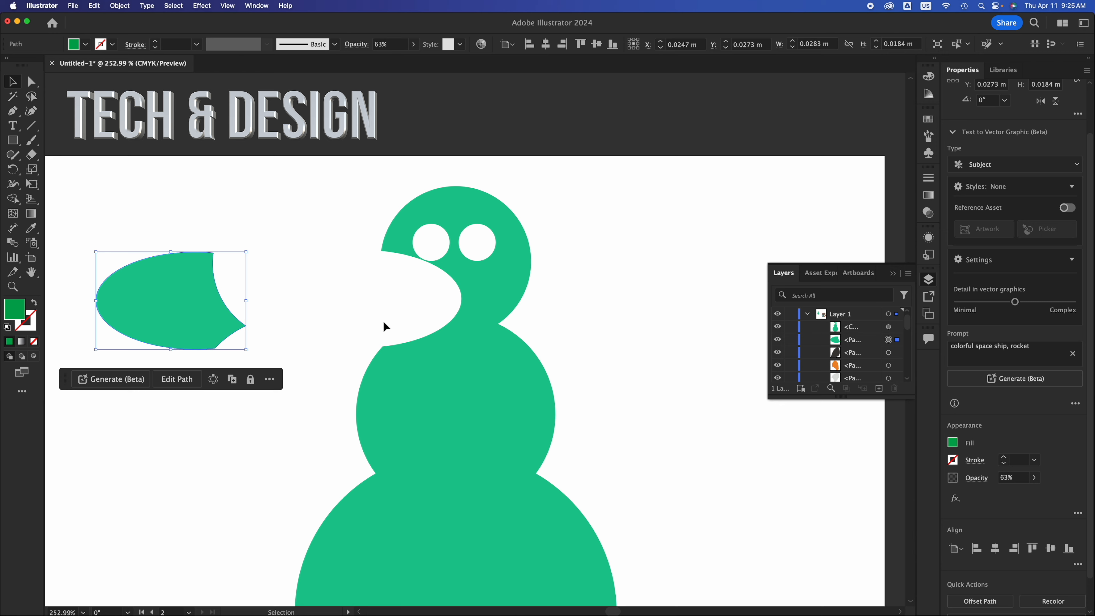
key(Delete)
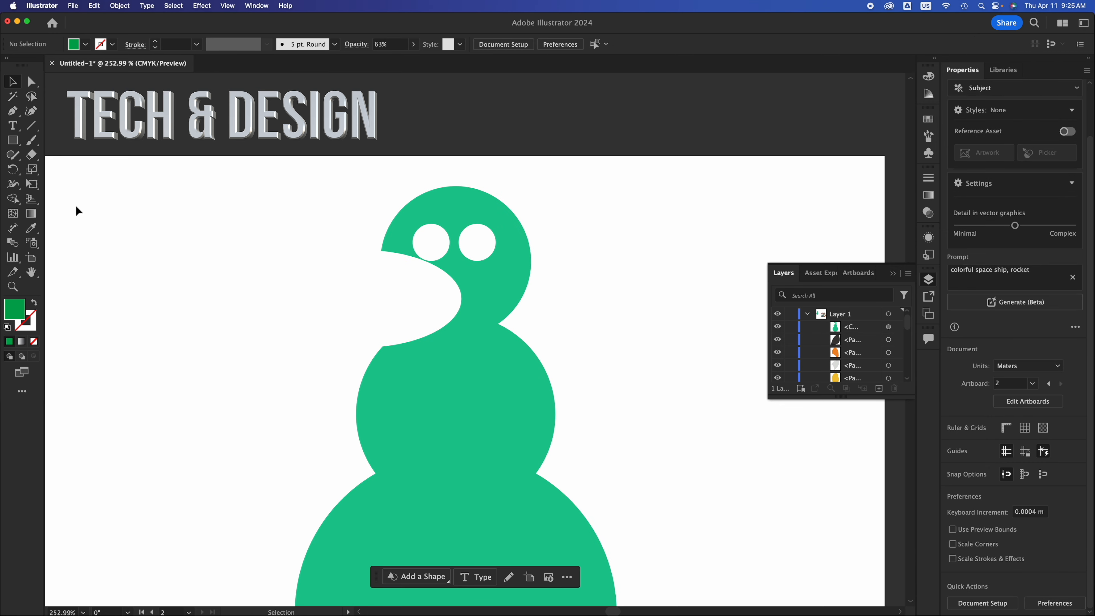
Step: Draw a horizontal rectangle about 0.0721 m by 0.0038 m across the middle circle and select it together with the body
click(13, 142)
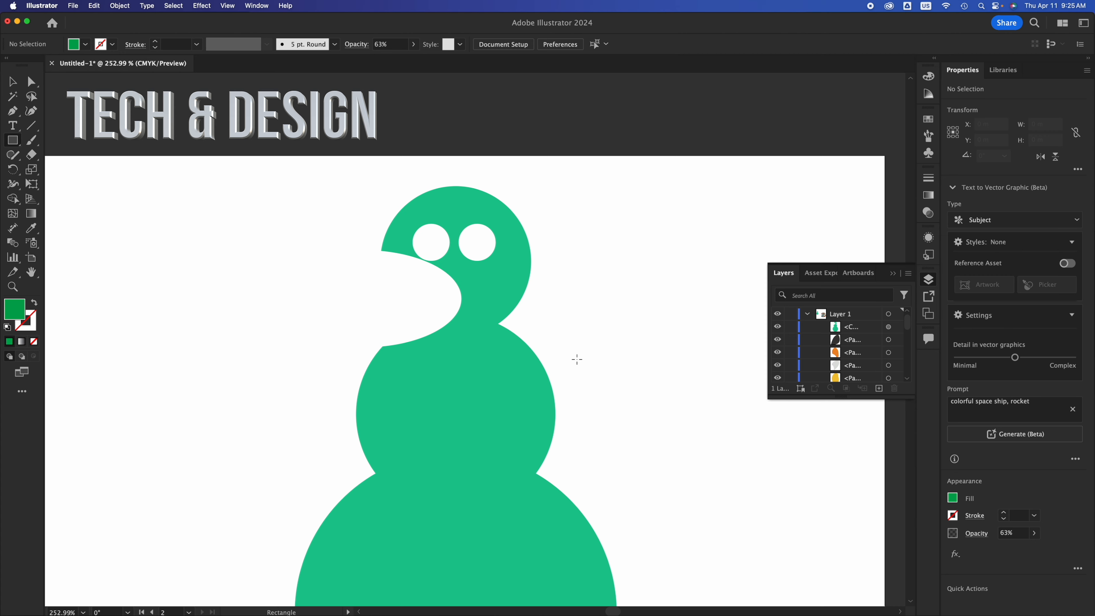
mouse_move(621, 381)
mouse_down()
mouse_move(447, 403)
mouse_move(237, 402)
mouse_up()
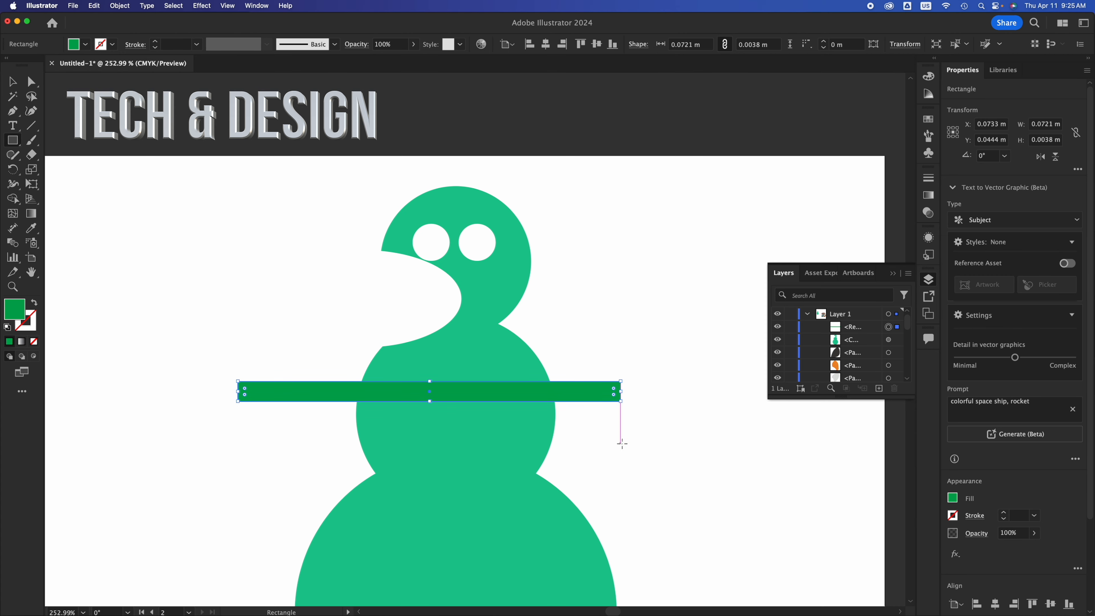
key(v)
shift+click(483, 512)
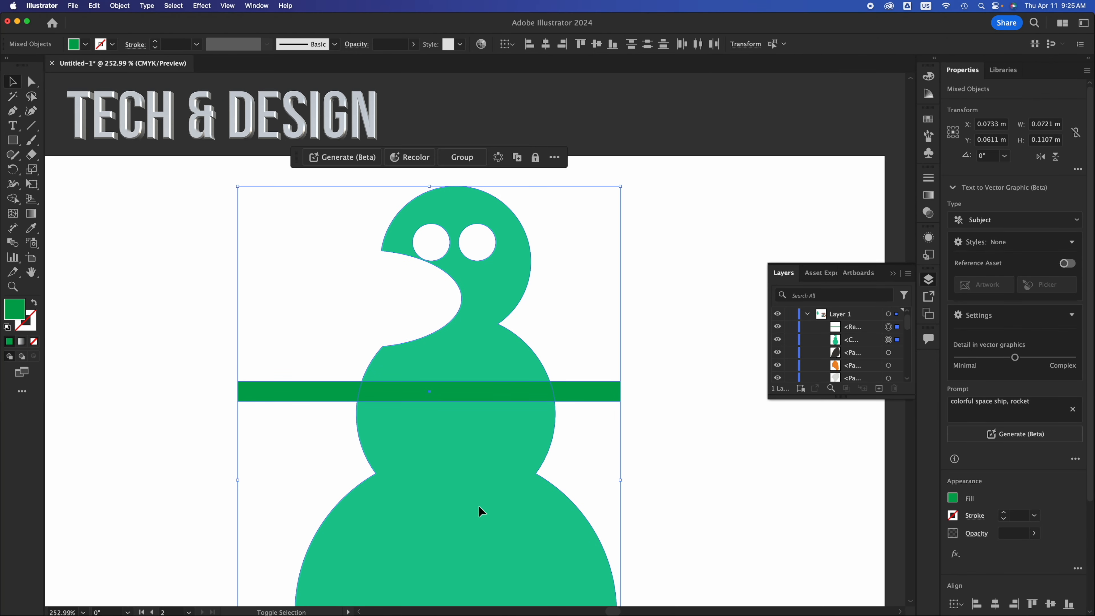
Step: Apply the Exclude pathfinder operation to the rectangle and body, and ungroup the resulting pieces
scroll(1048, 524, down, 4)
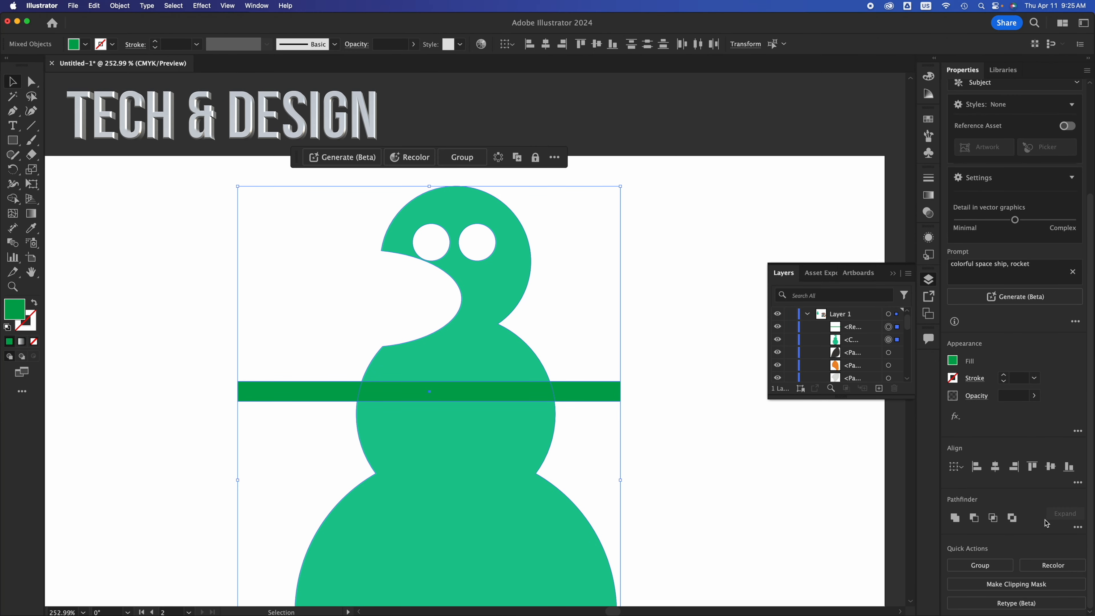
click(992, 519)
click(688, 437)
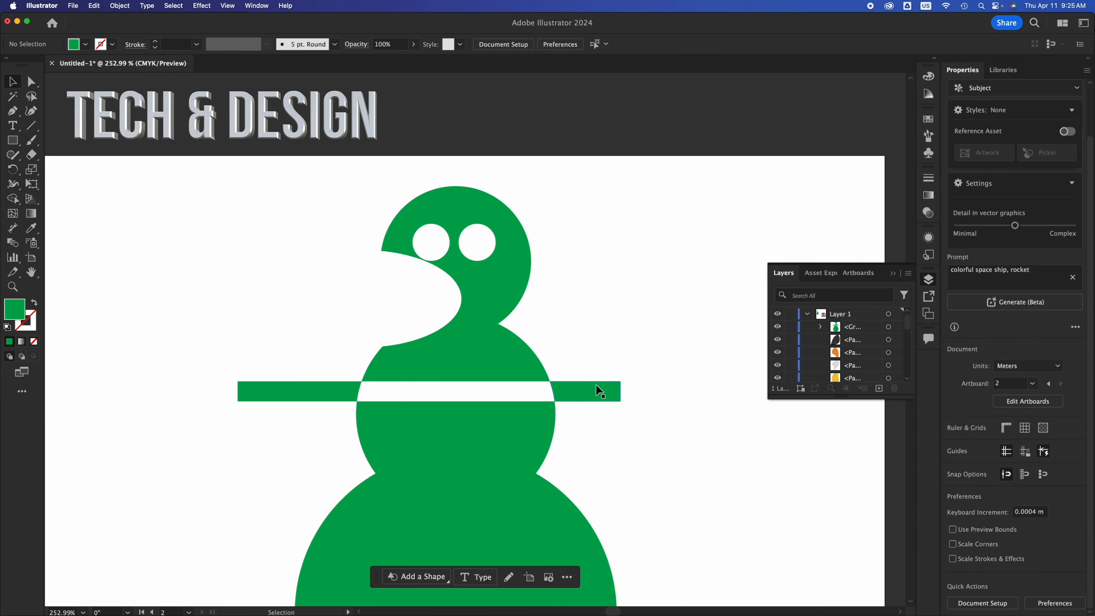
click(592, 381)
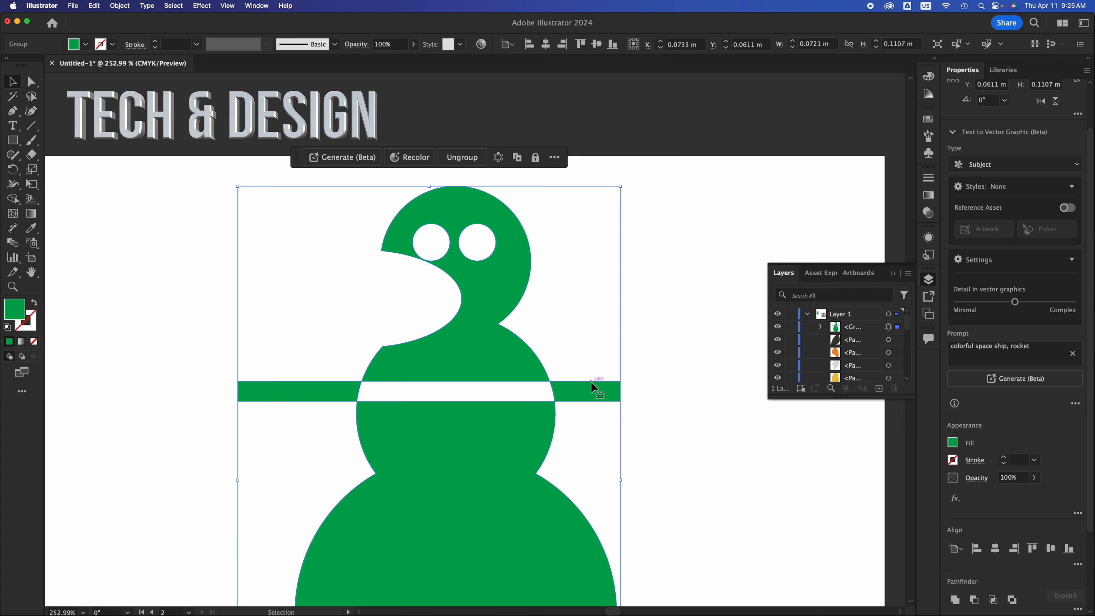
key(super)
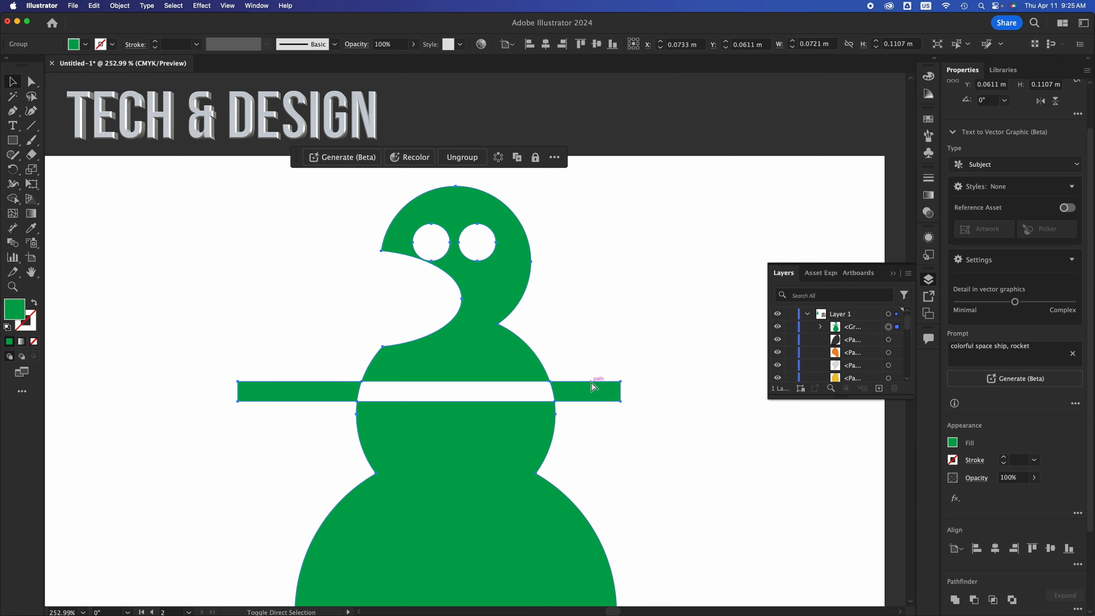
key(super+shift+g)
click(648, 399)
Step: Delete the two leftover rectangle ends sticking out on either side of the body
click(592, 390)
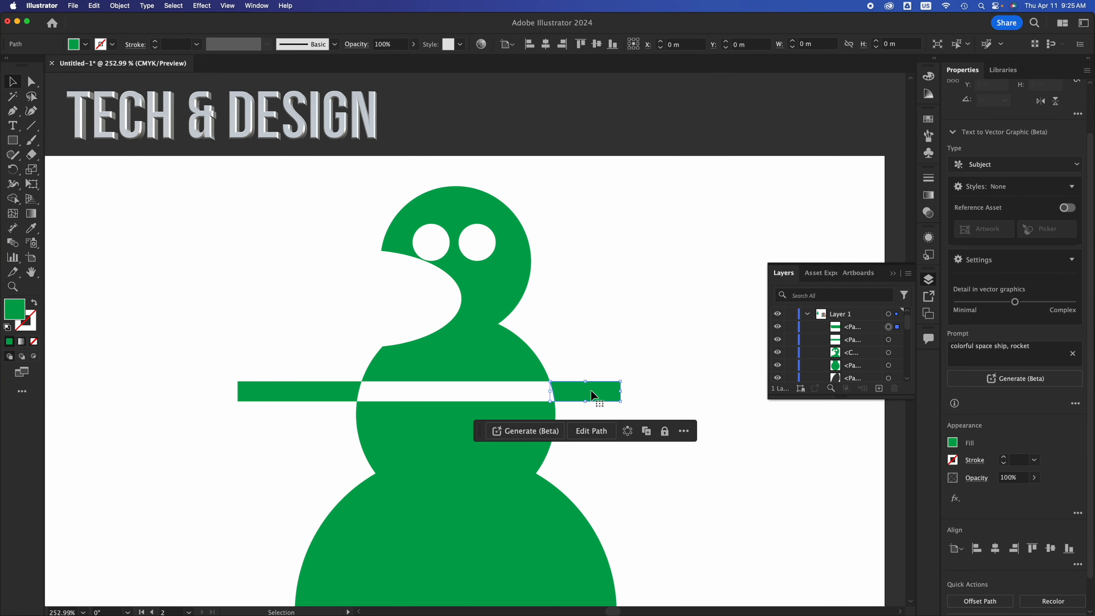
key(Delete)
click(358, 390)
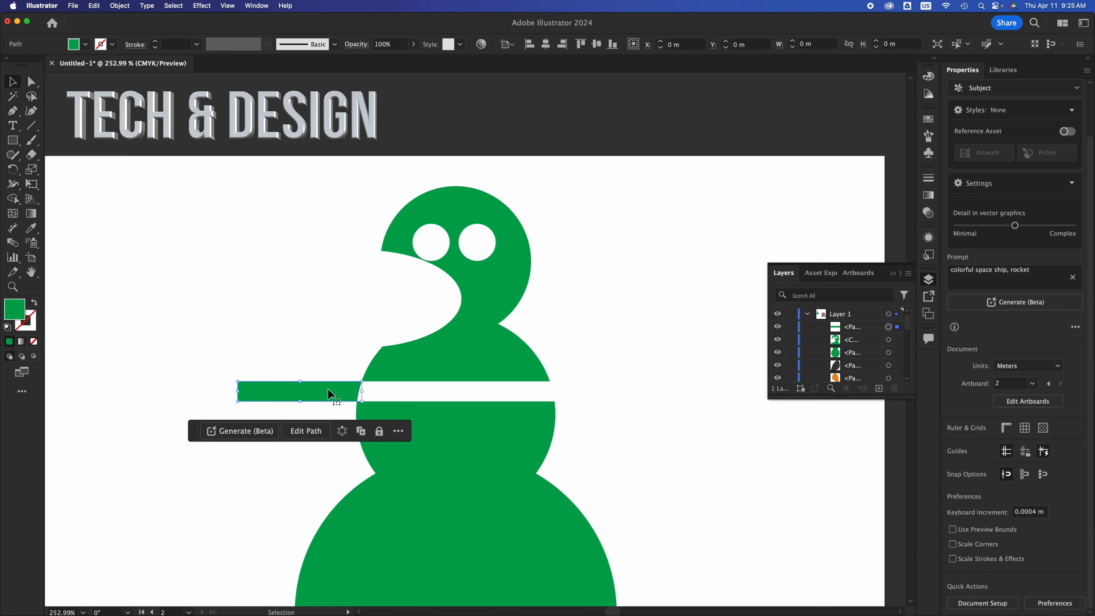
key(Delete)
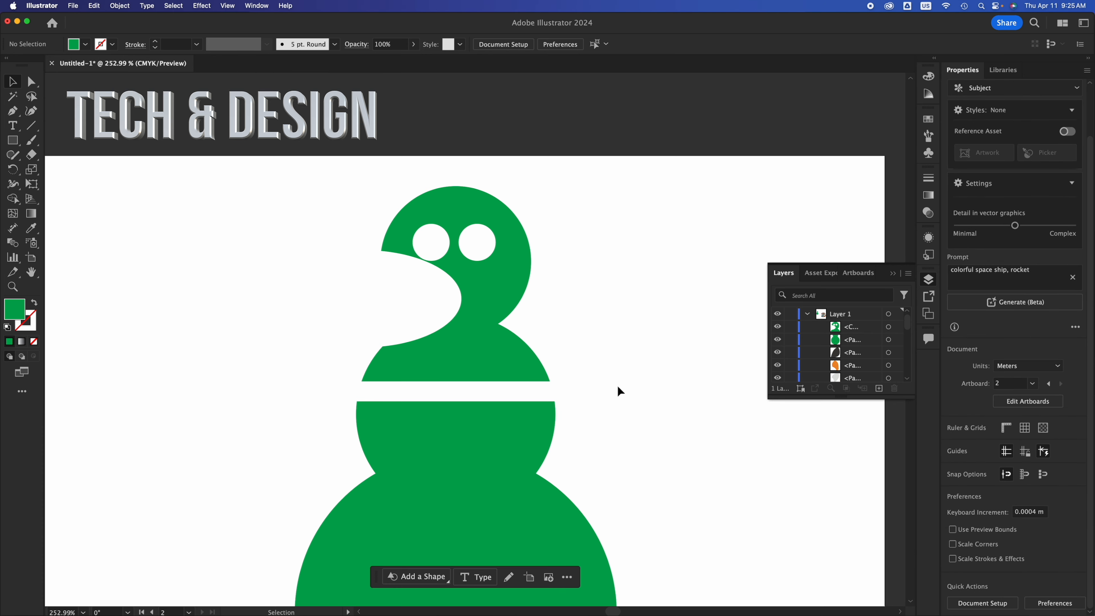
Step: Move the figure's upper piece with the head away from the lower body, and undo the move
click(501, 362)
drag(440, 367, 237, 340)
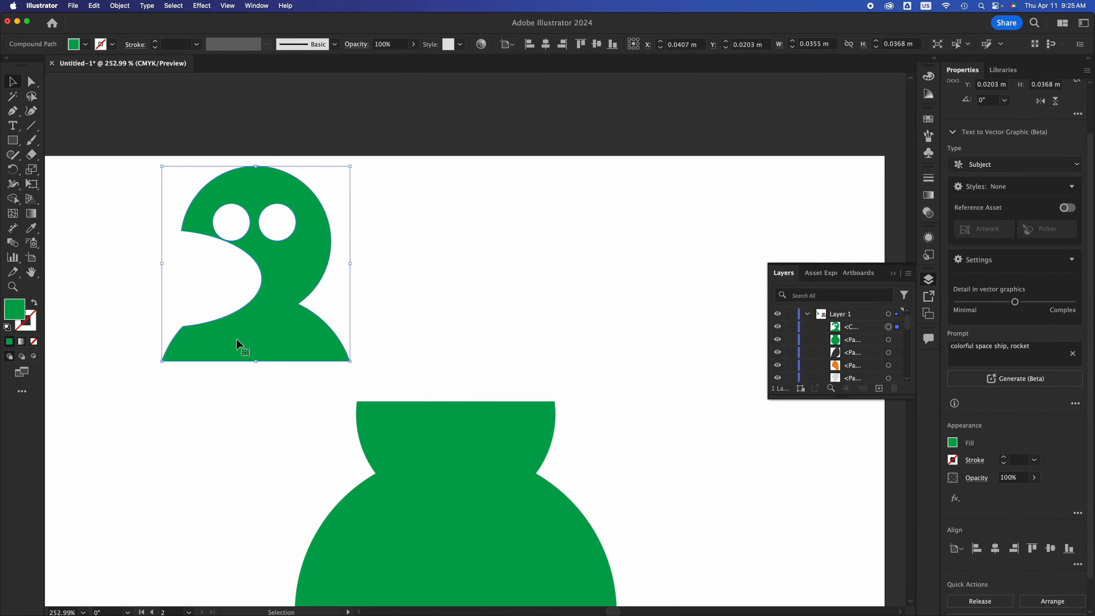
key(a)
key(v)
key(ctrl+z)
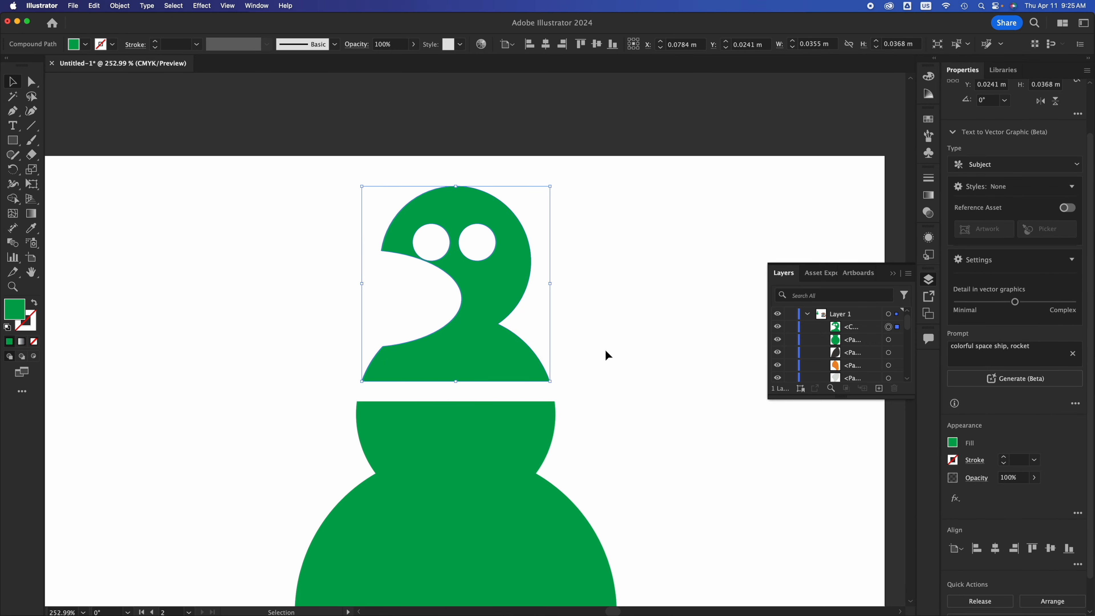
Step: Select both remaining pieces of the green figure and delete them to clear the artboard
drag(612, 302, 355, 594)
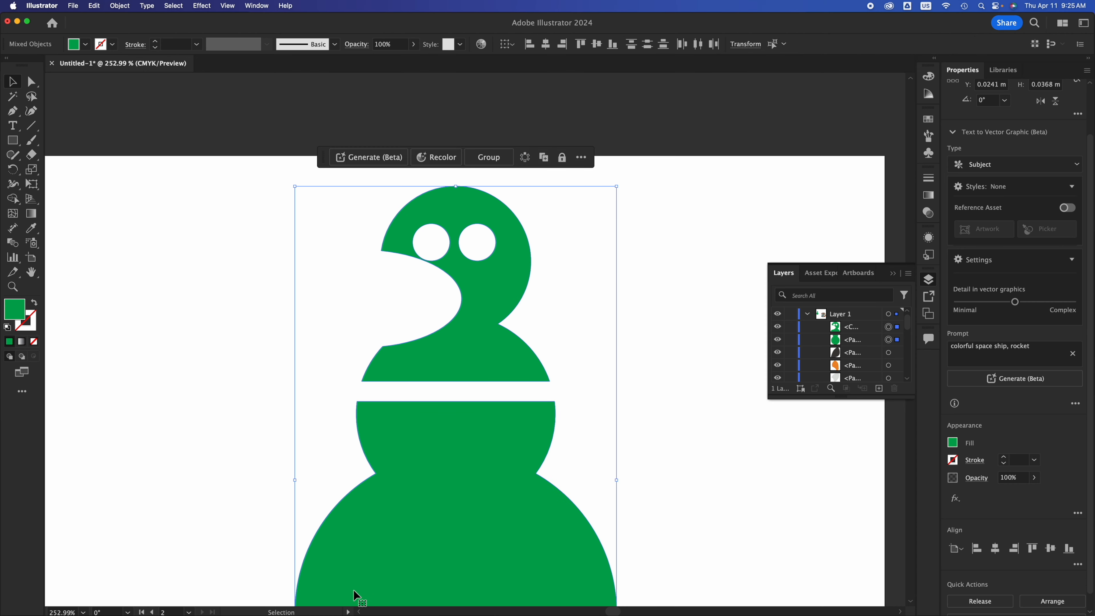
key(Delete)
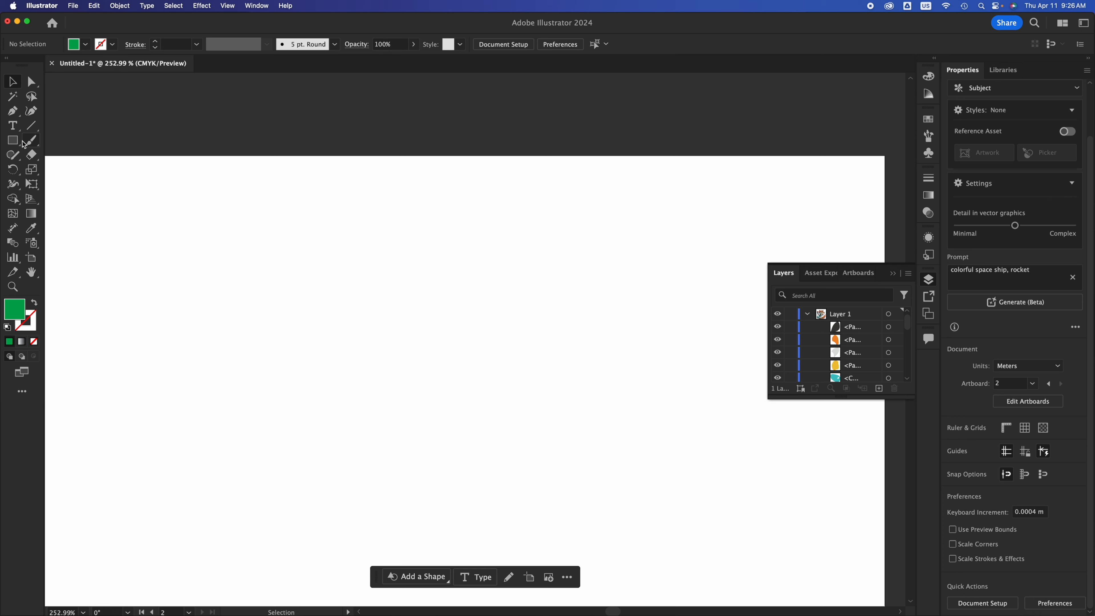
Step: Draw a green 13-pointed star about 0.0527 m wide on the empty artboard with the Star tool
click(14, 155)
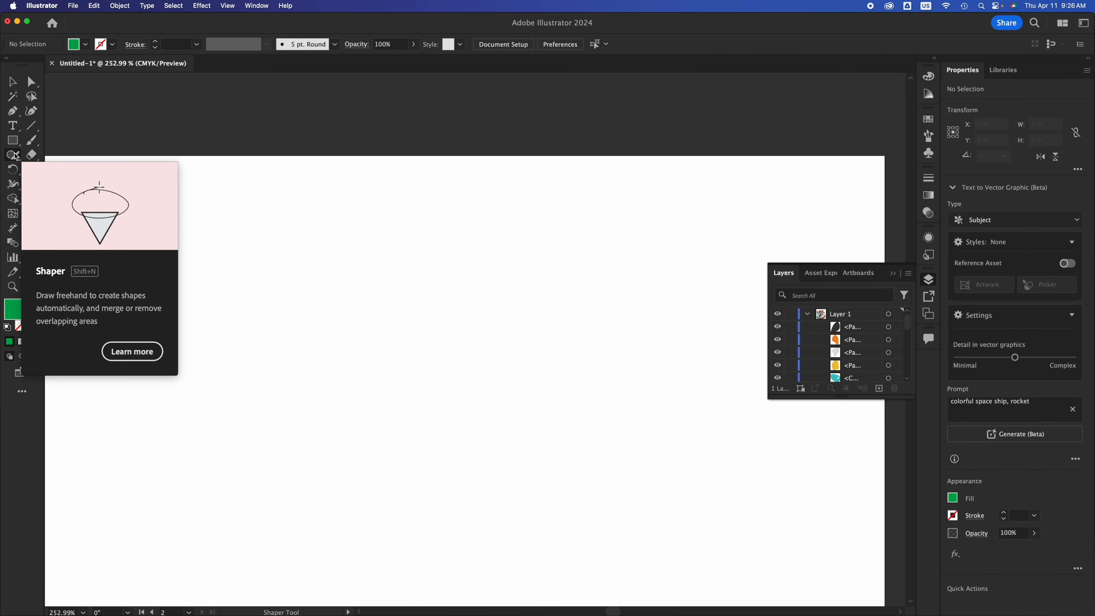
click(18, 145)
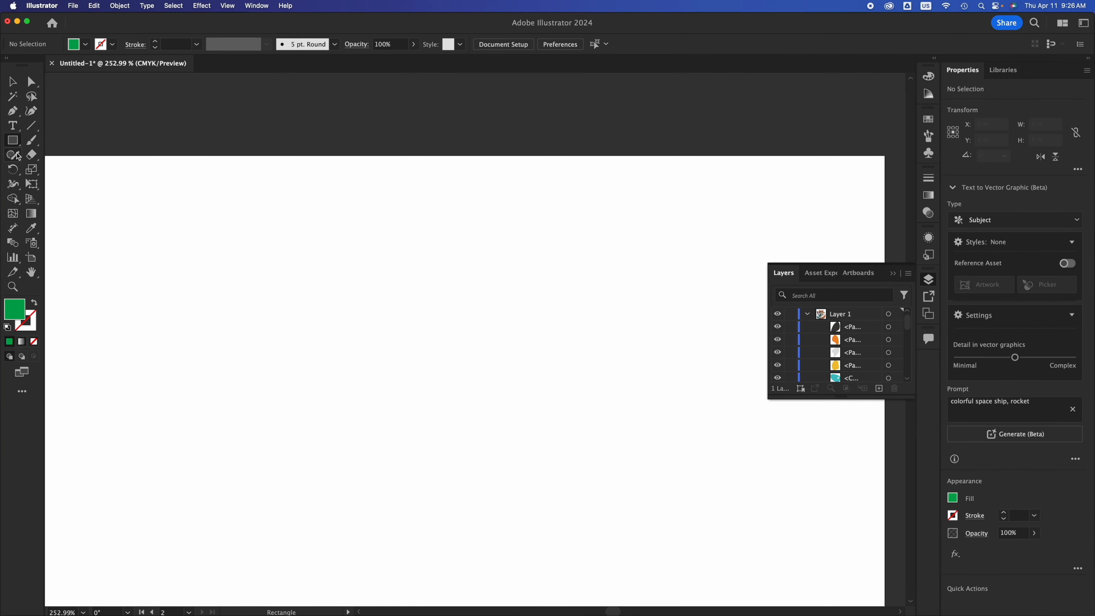
drag(14, 147, 65, 211)
drag(198, 283, 282, 391)
key(Up)
key(Up)
key(Up)
key(Up)
key(Up)
key(Up)
key(Up)
key(Up)
key(v)
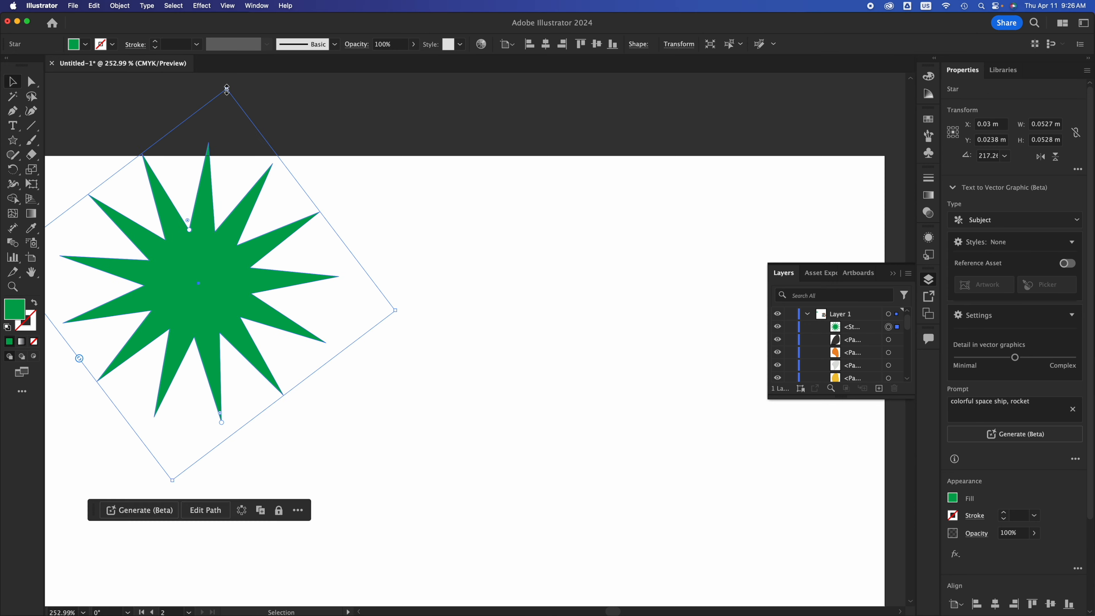
Step: Scale the star down to about 0.0315 m wide and place two copies of it across the artboard at uneven heights
drag(226, 90, 206, 246)
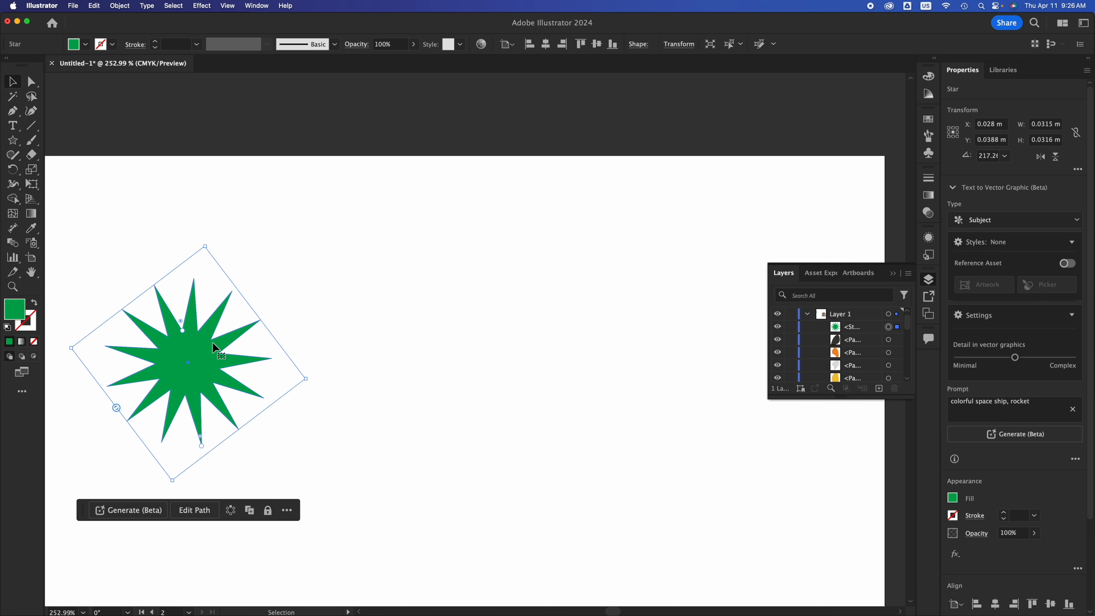
drag(212, 343, 275, 302)
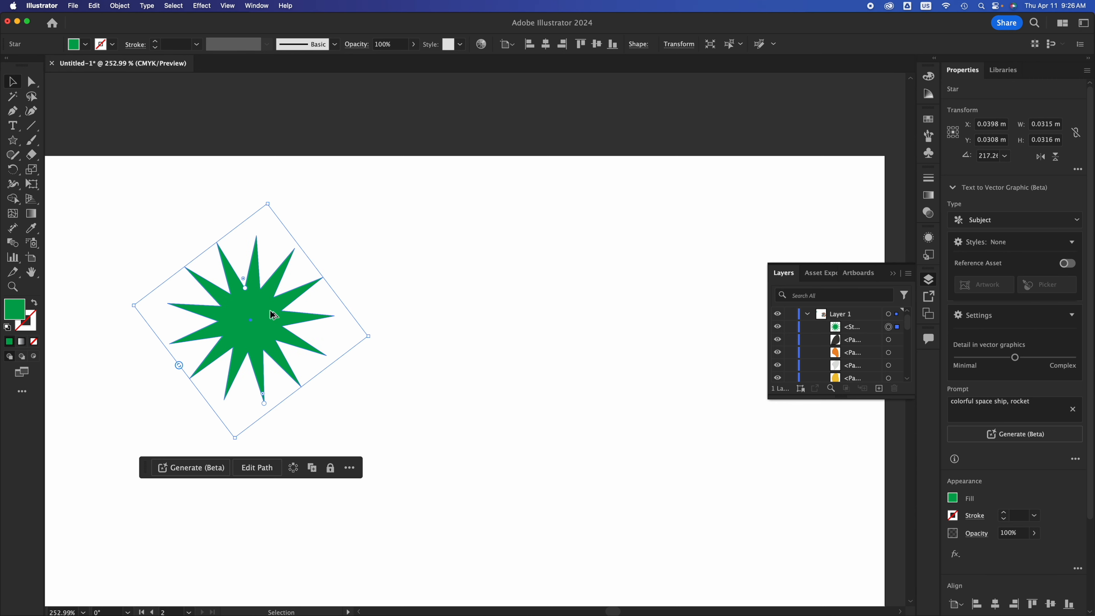
drag(268, 320, 601, 405)
mouse_move(413, 325)
mouse_down()
mouse_move(409, 393)
mouse_move(408, 313)
mouse_up()
drag(330, 314, 310, 248)
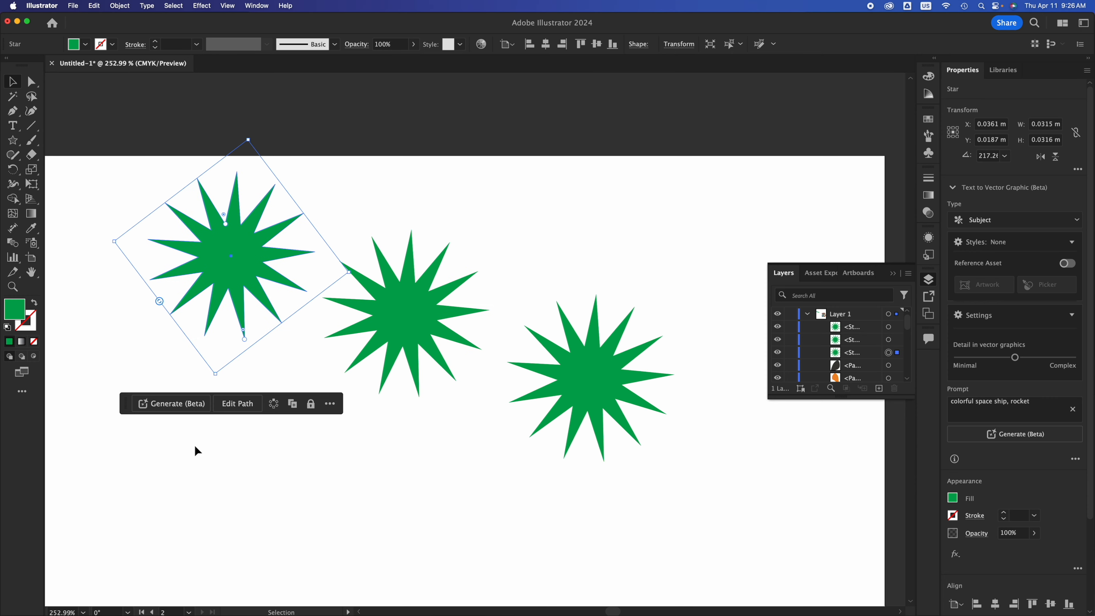
drag(207, 277, 181, 328)
click(325, 509)
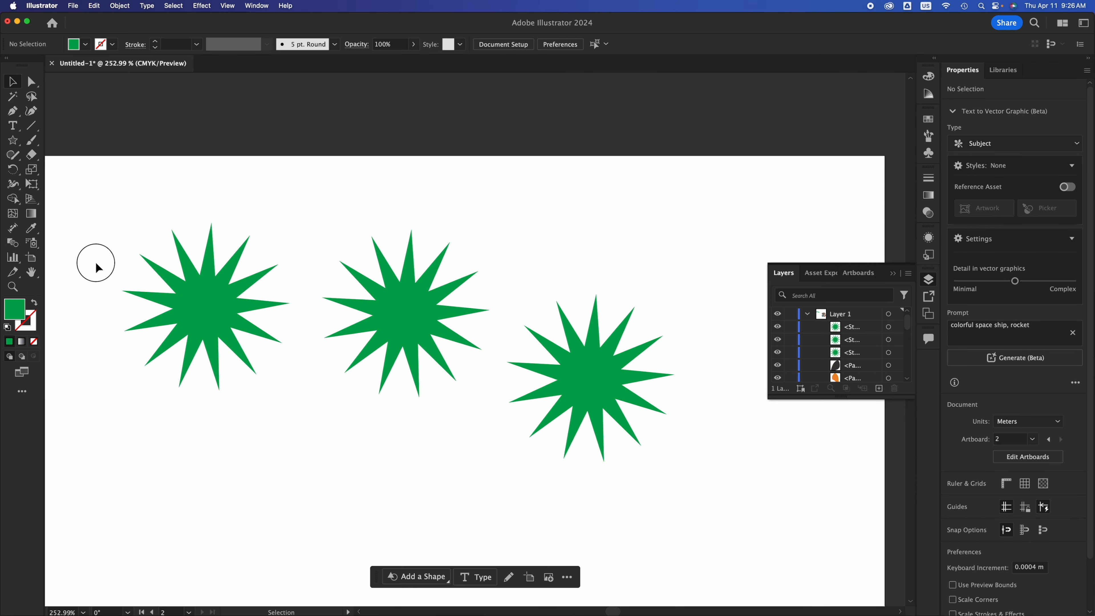
Step: Select all three stars and collapse the floating Layers panel
drag(92, 261, 634, 475)
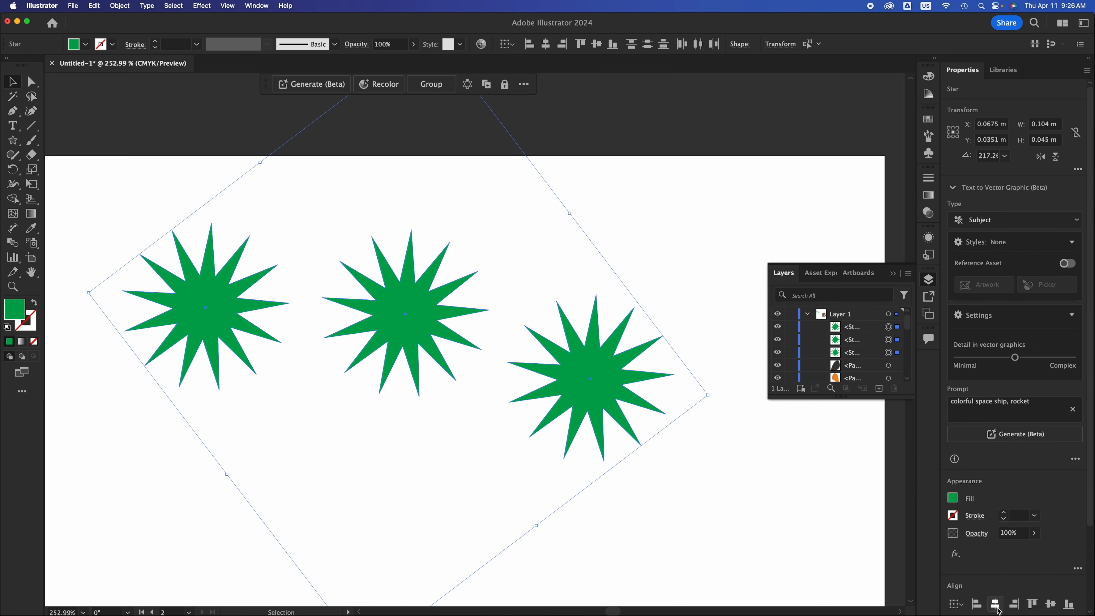
scroll(1083, 608, down, 3)
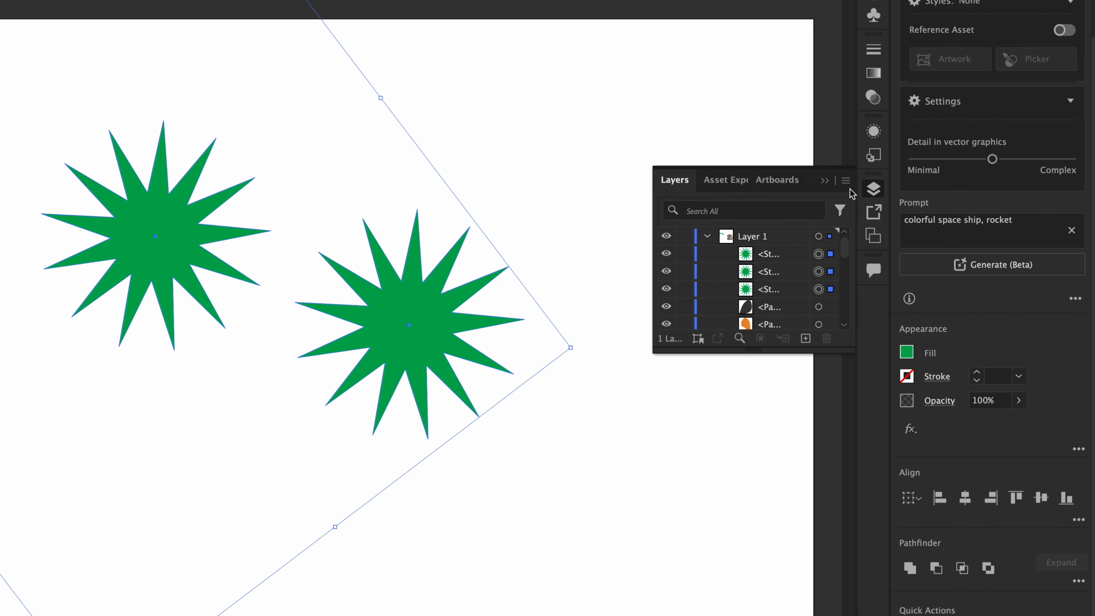
click(825, 180)
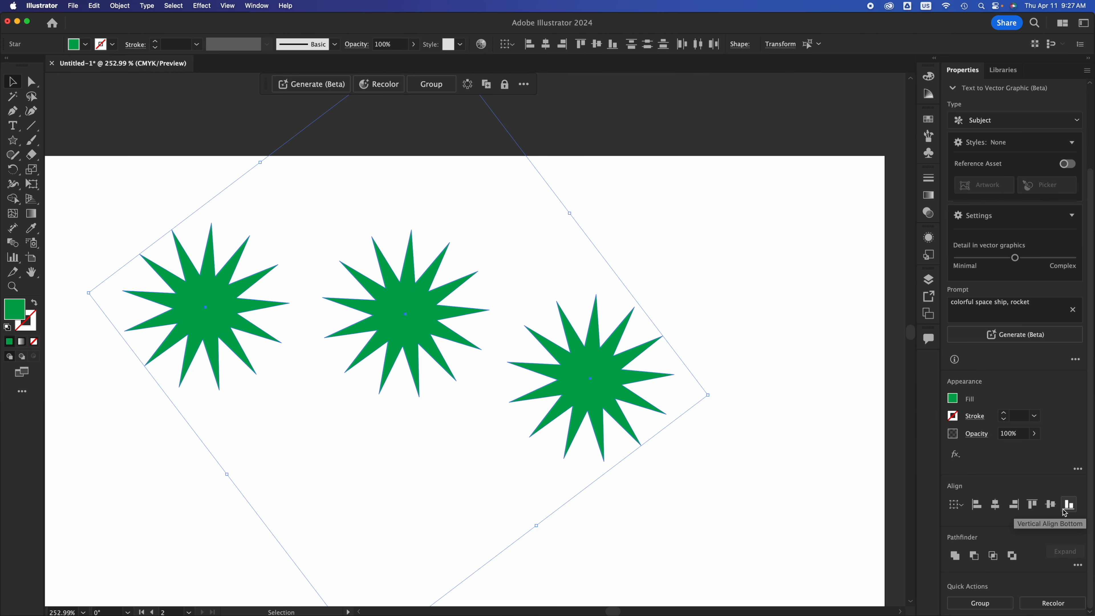
Step: Try aligning the selected stars by their left edges, horizontal centers and right edges, undoing each alignment
click(977, 505)
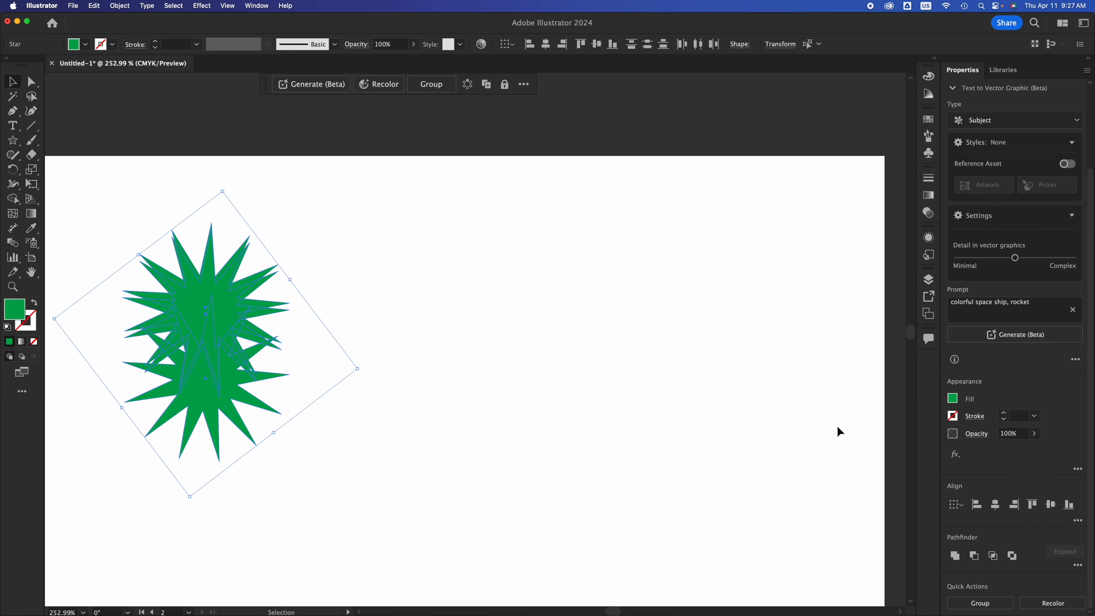
key(super+z)
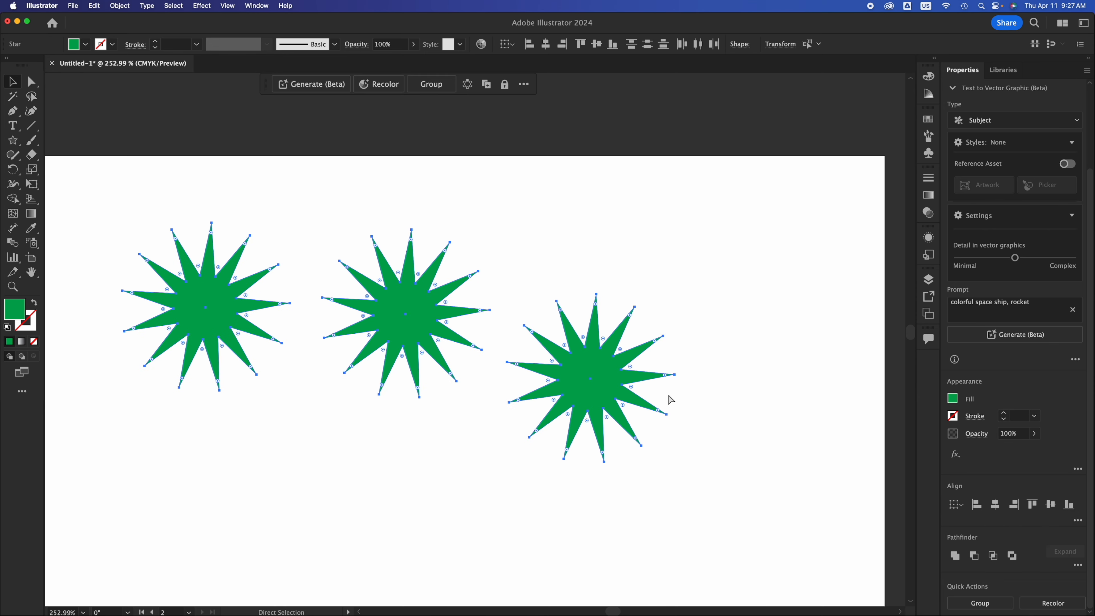
click(997, 509)
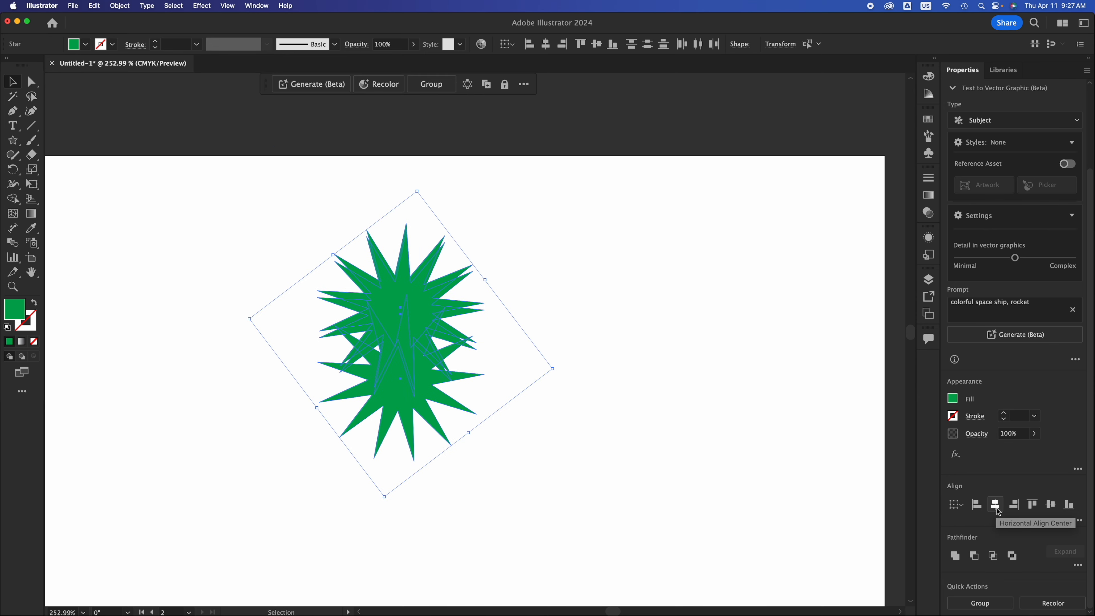
key(super+z)
click(1015, 505)
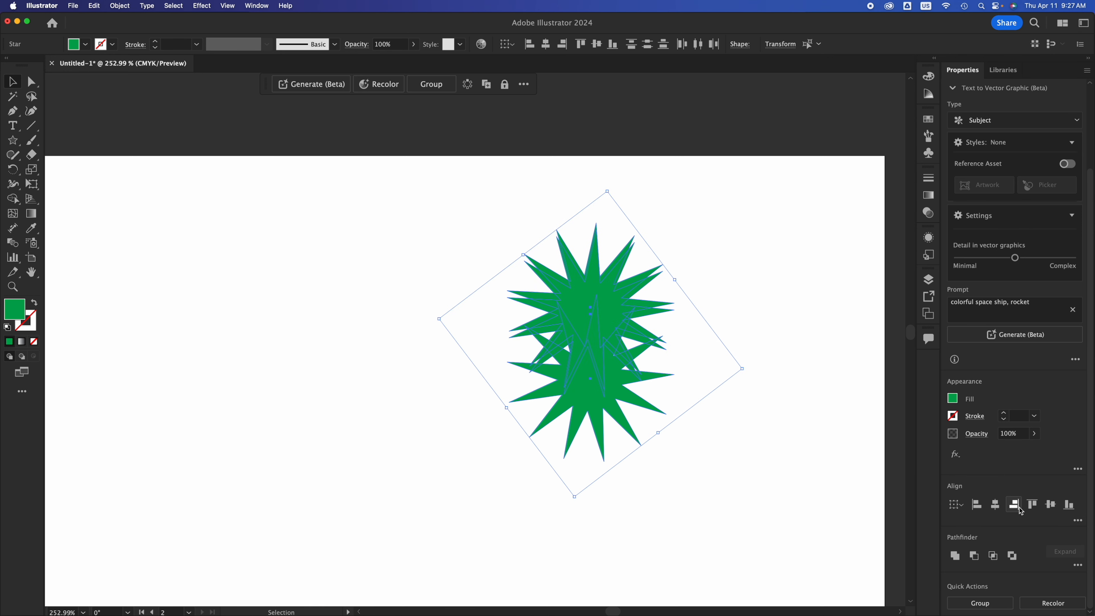
key(super+z)
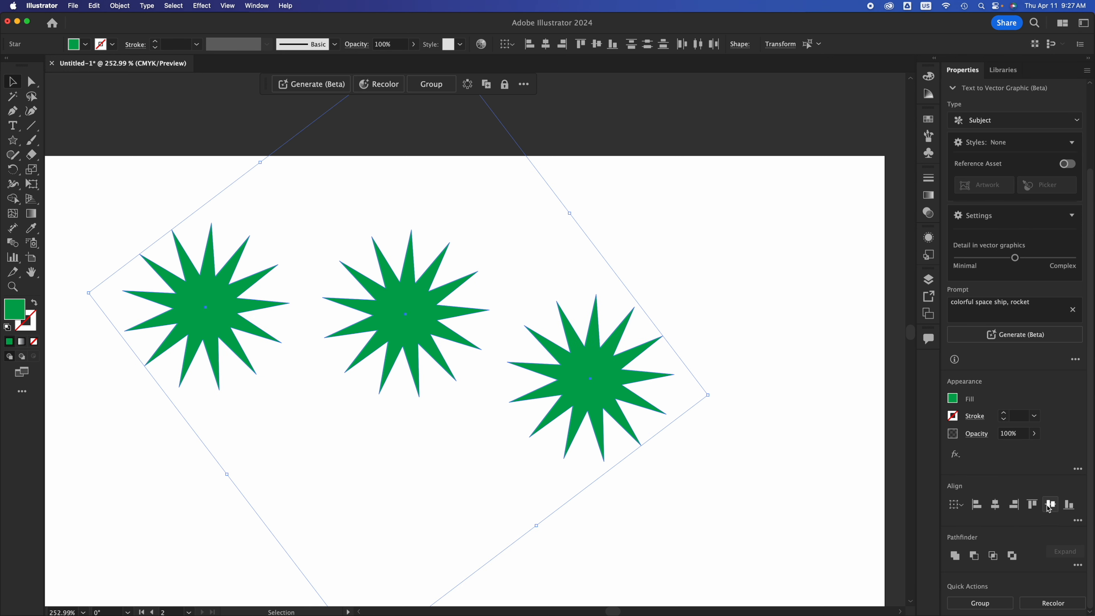
Step: Try aligning the three stars by their top edges and by their vertical centers, undoing each alignment
click(1030, 506)
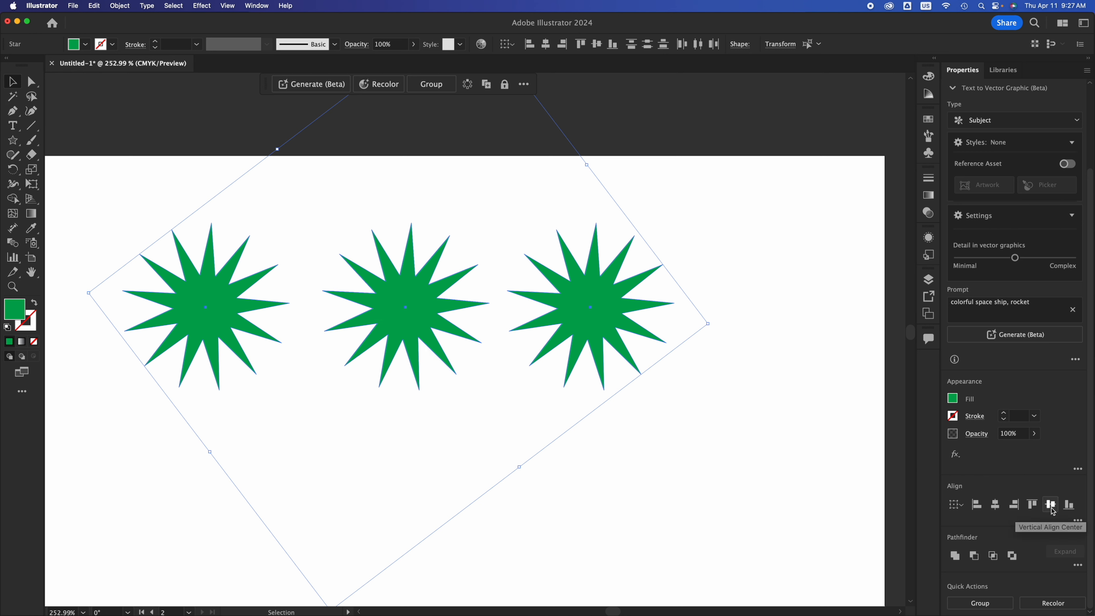
click(1052, 509)
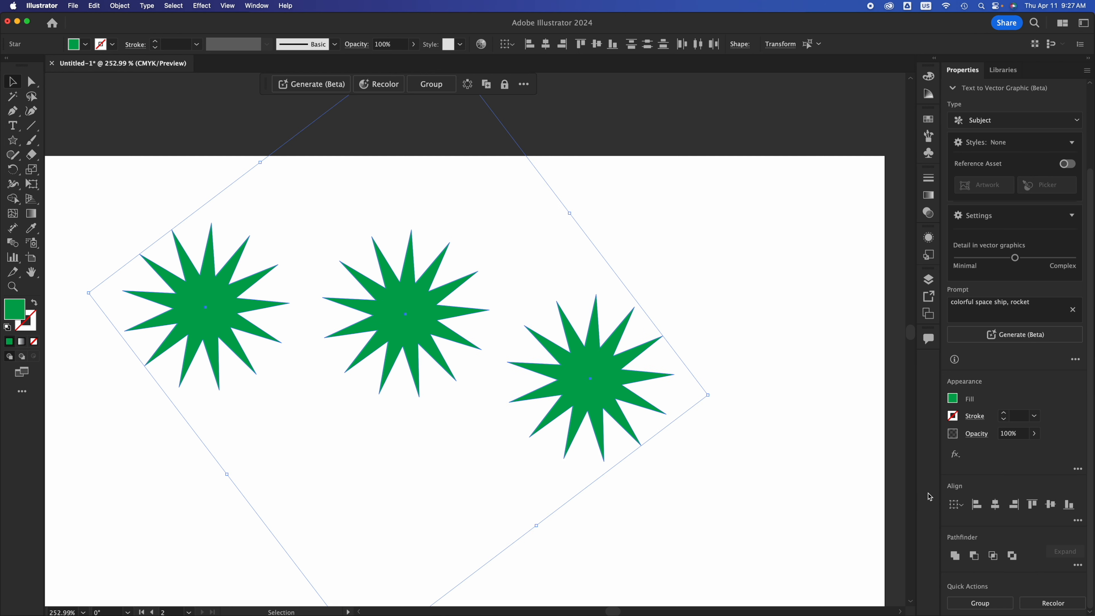
click(1050, 507)
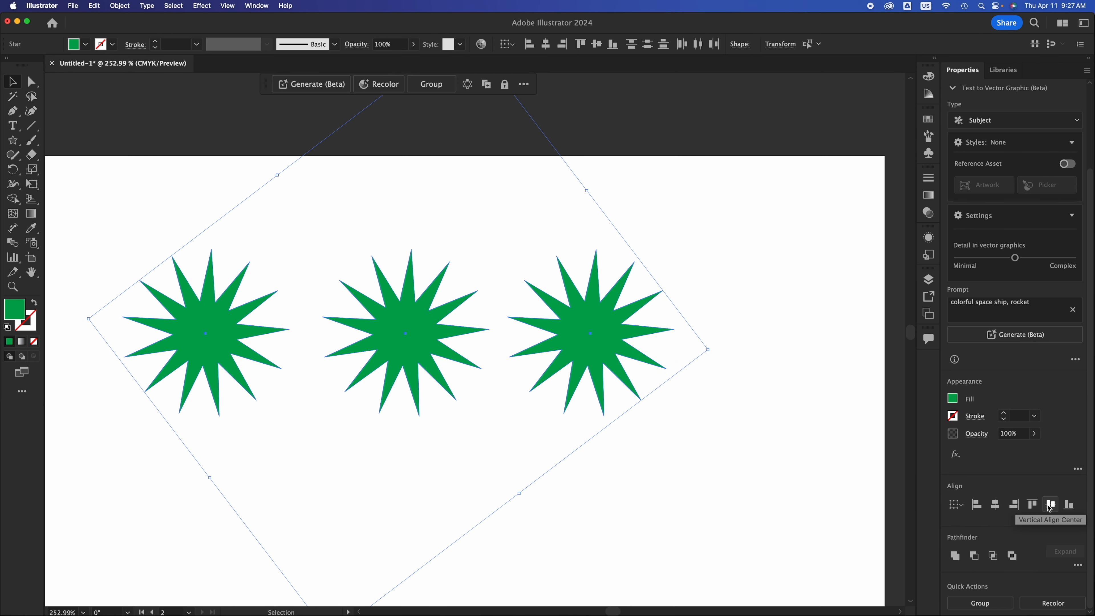
click(1051, 508)
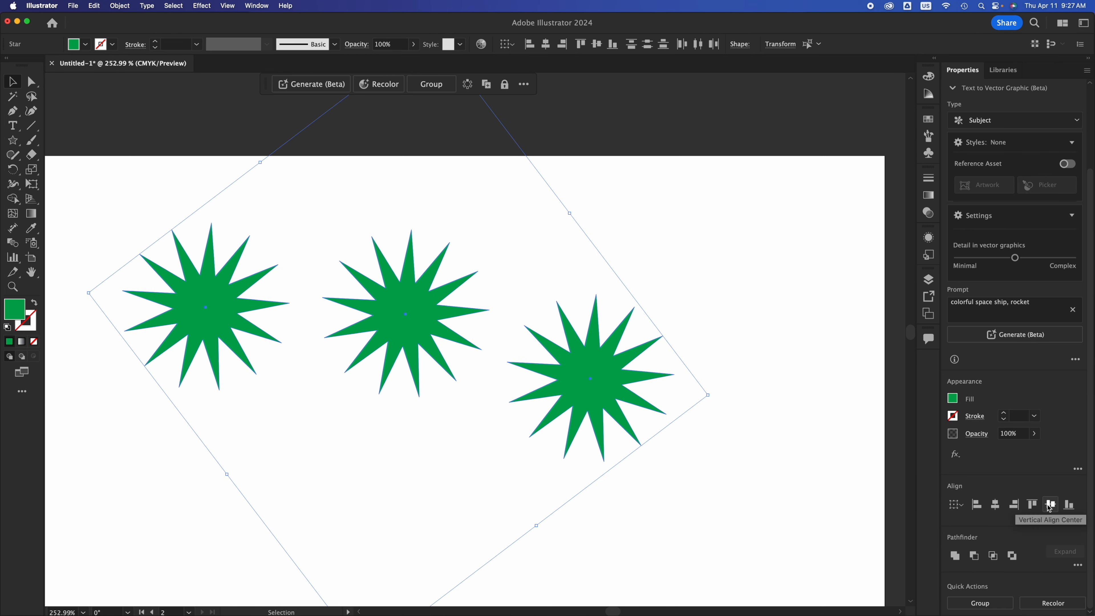
Step: Align the three stars by their bottom edges and distribute them horizontally by their left edges
click(1070, 508)
click(766, 513)
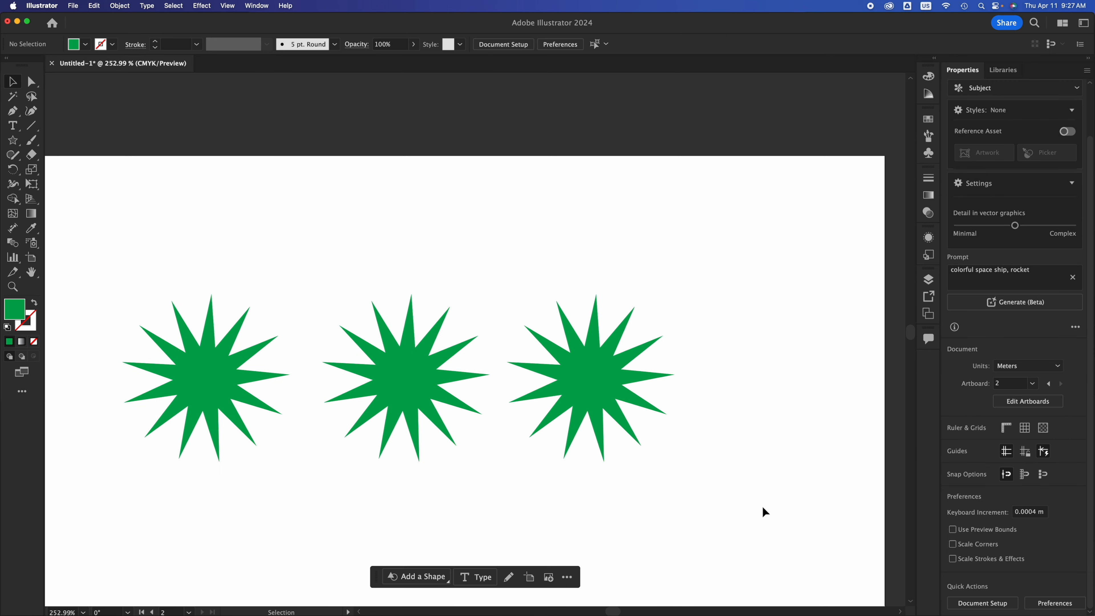
drag(718, 482, 255, 298)
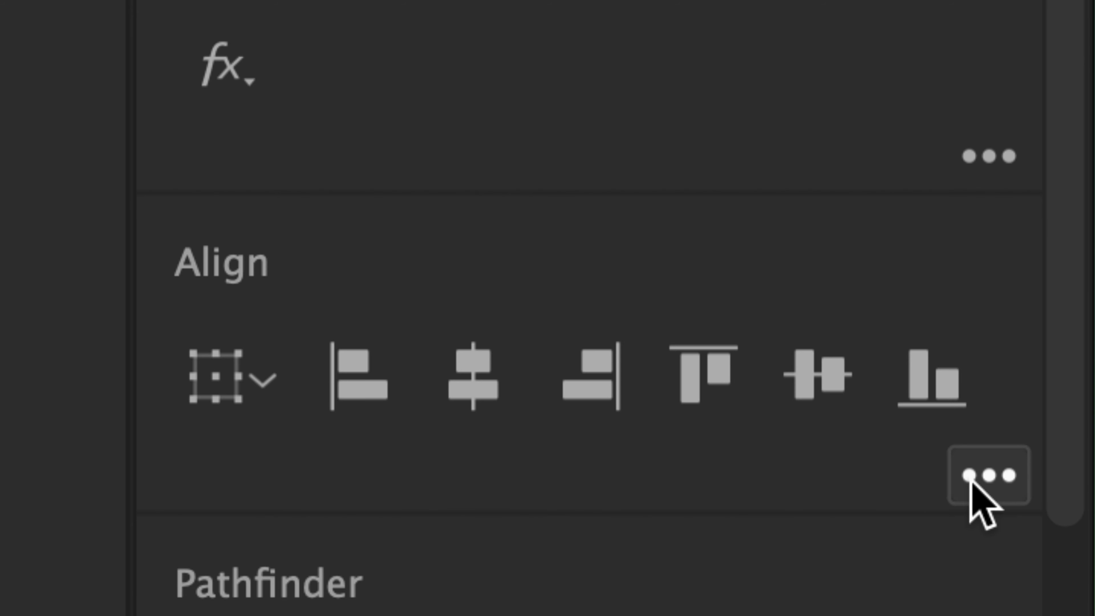
click(987, 478)
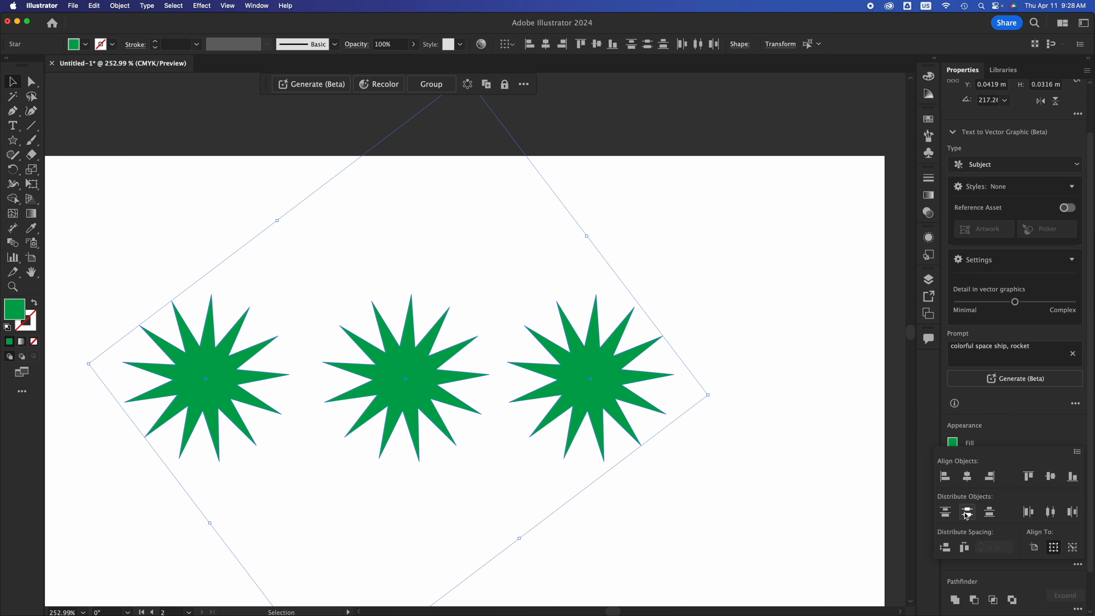
click(1035, 514)
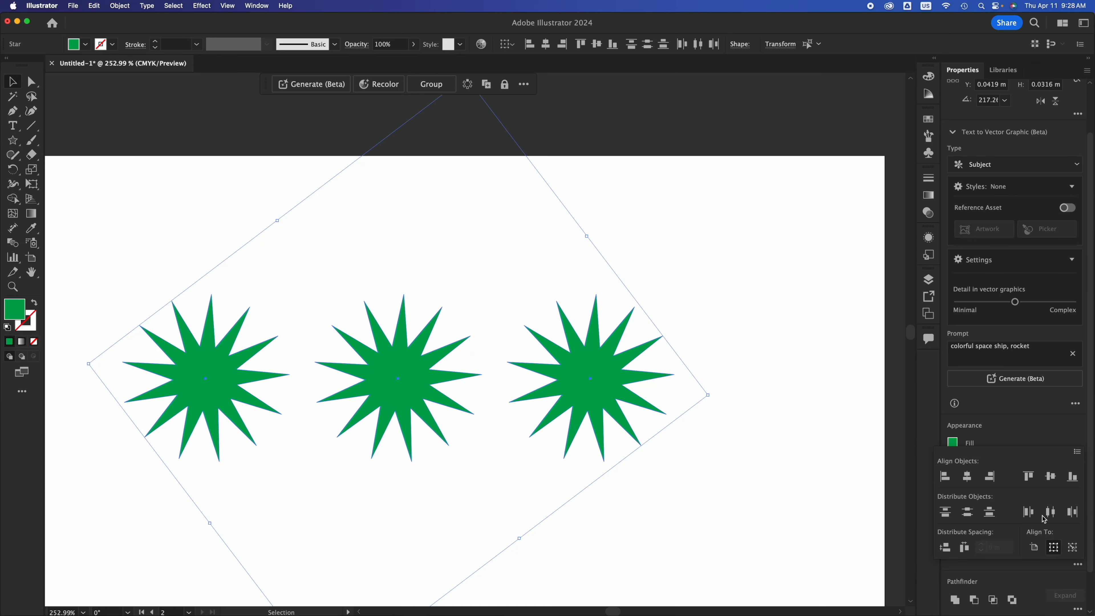
click(682, 465)
Step: Scatter the three stars, moving one farther right, the middle one to the lower center and the left one to the artboard's upper left
click(605, 390)
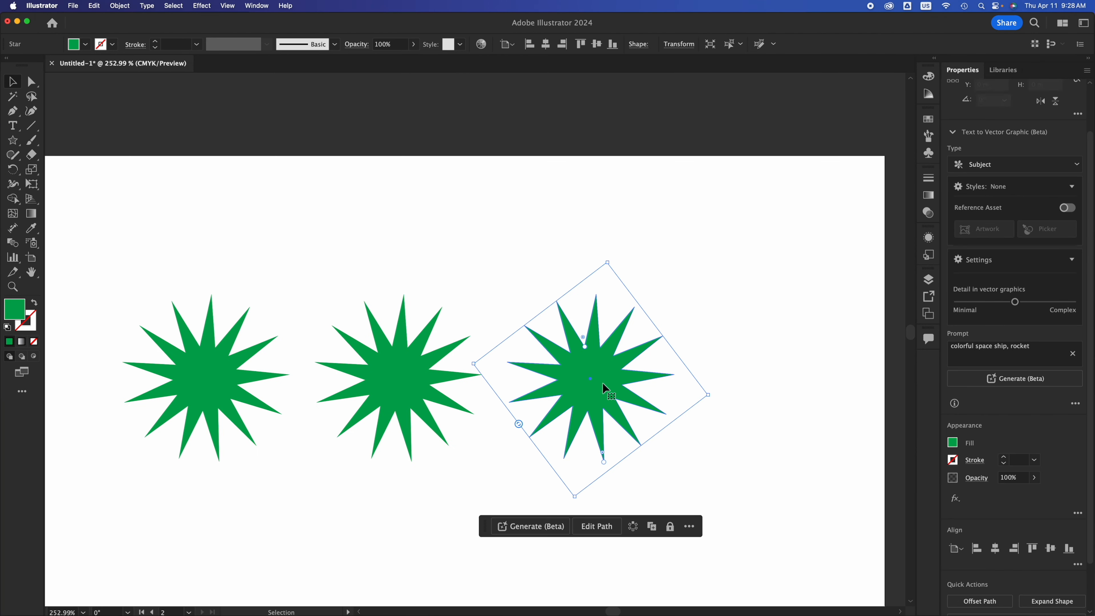
drag(606, 390, 739, 395)
drag(434, 373, 508, 274)
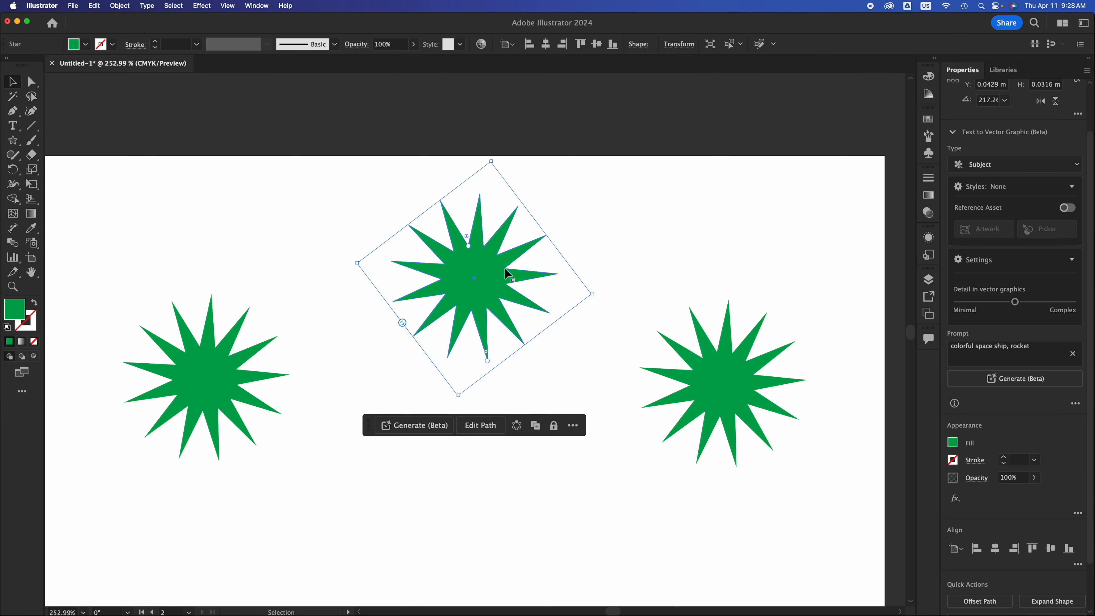
drag(486, 340, 474, 585)
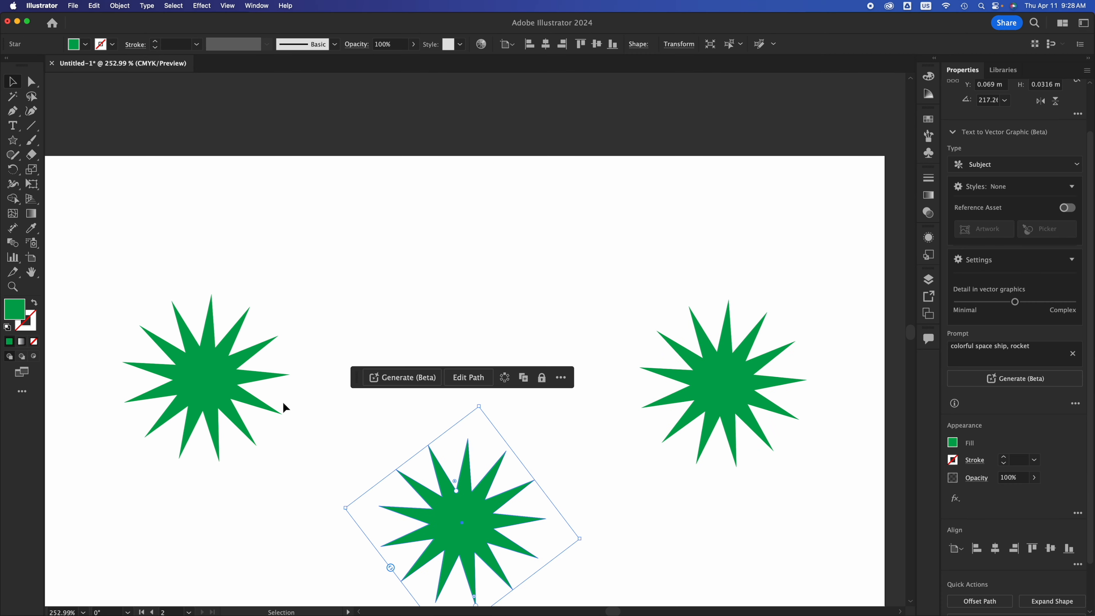
drag(285, 408, 245, 257)
click(188, 405)
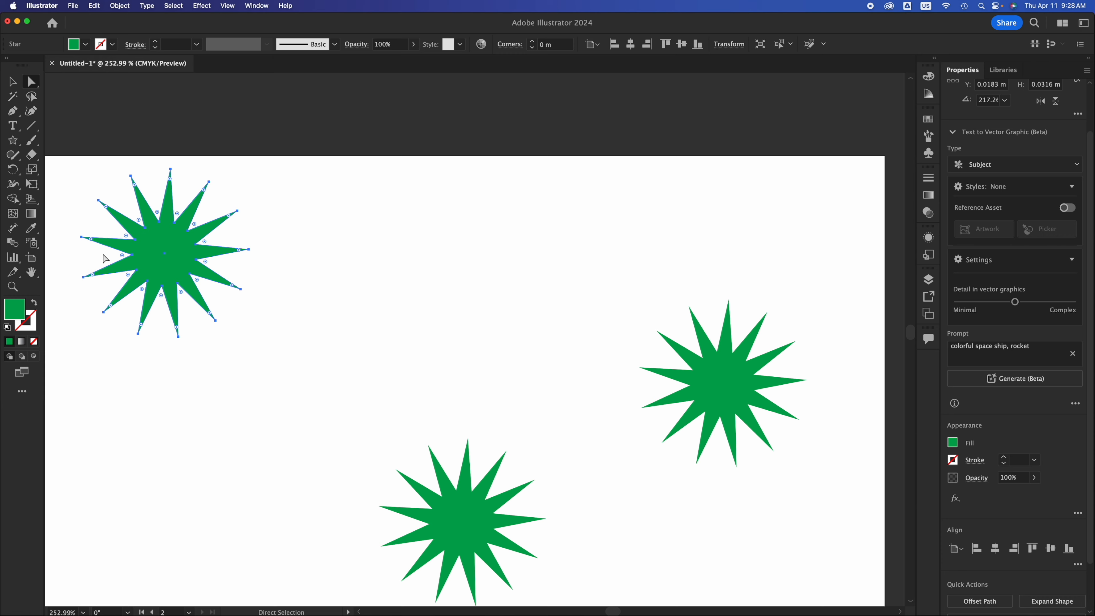
Step: Select all three stars with Direct Selection and distribute their anchor points vertically by top and horizontally by left
drag(74, 214, 755, 544)
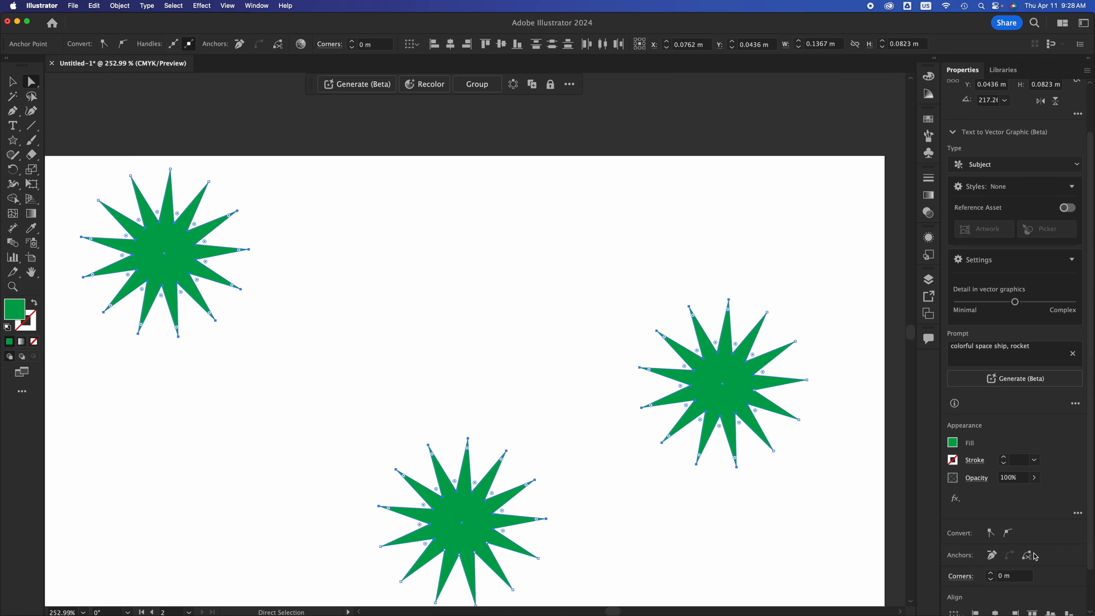
scroll(1035, 557, down, 2)
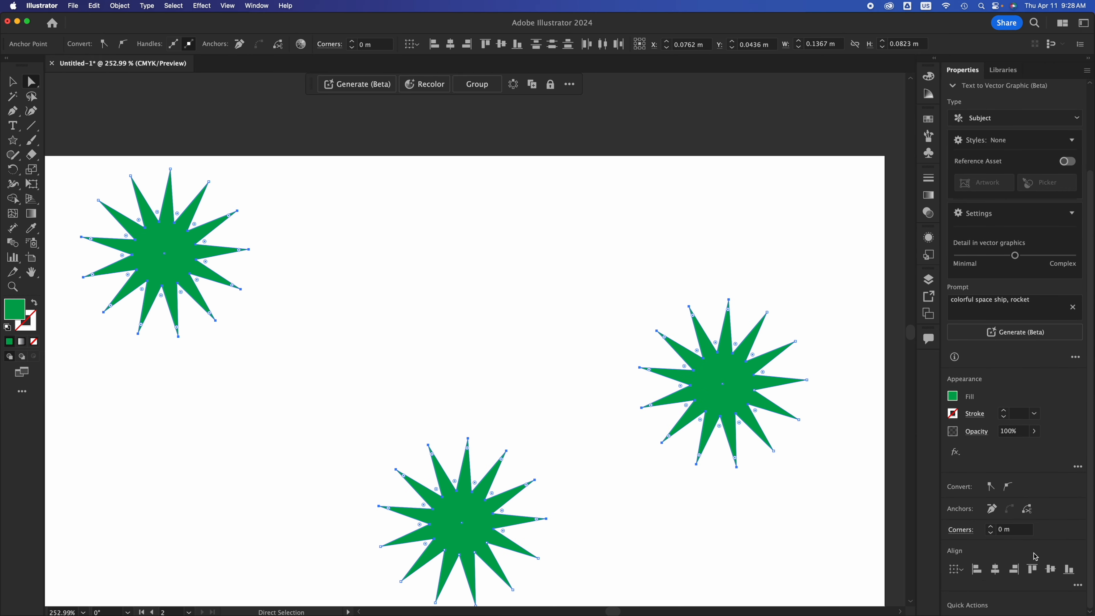
click(1078, 588)
click(947, 535)
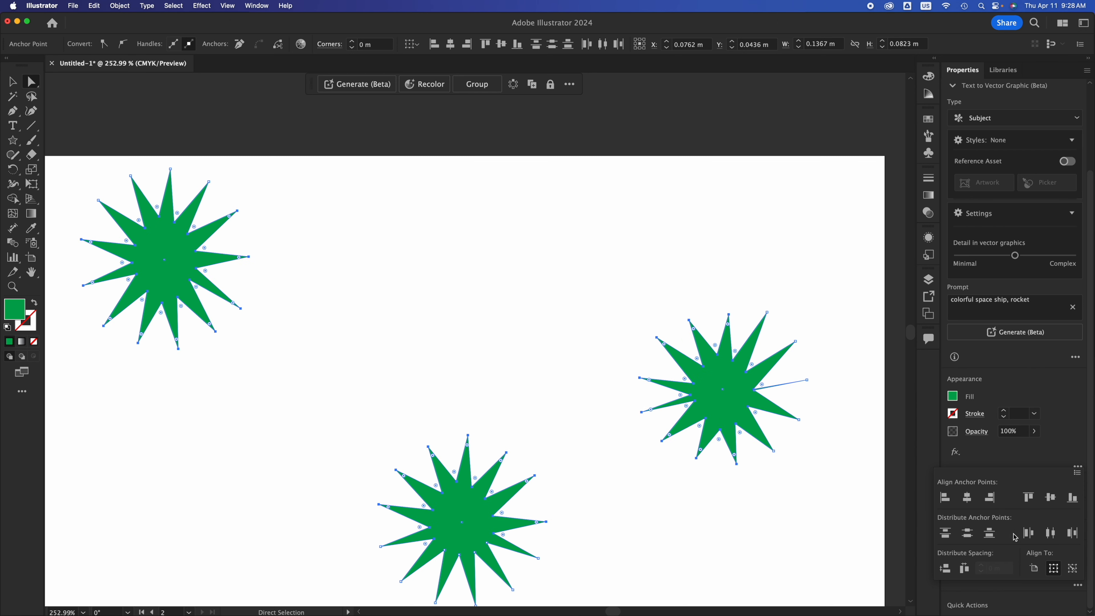
click(1028, 534)
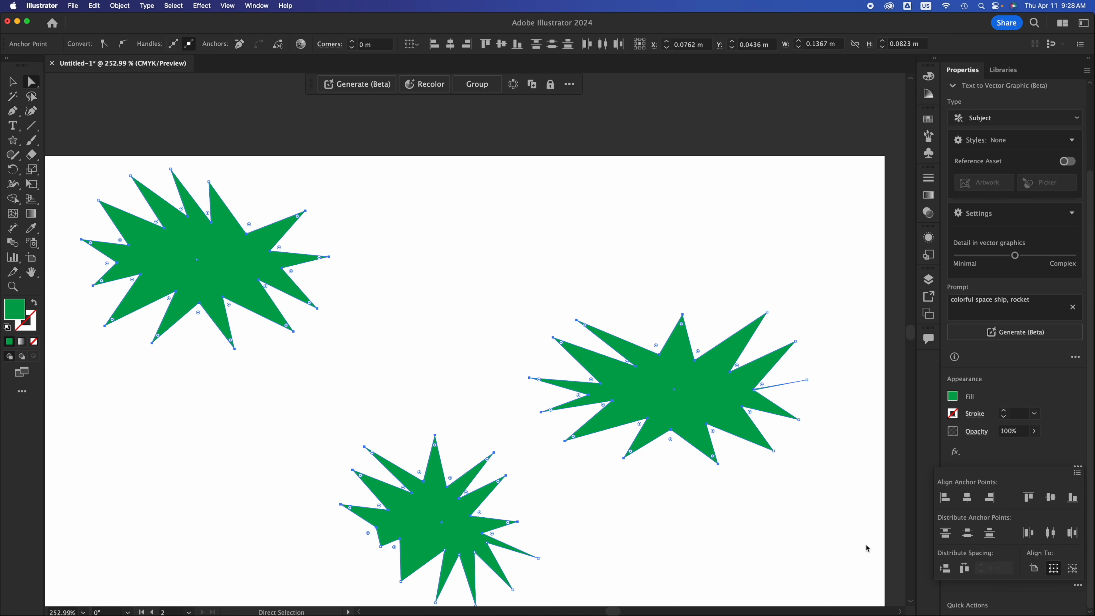
Step: Undo the vertical and horizontal anchor point distributions on the three stars and clear the selection
click(612, 268)
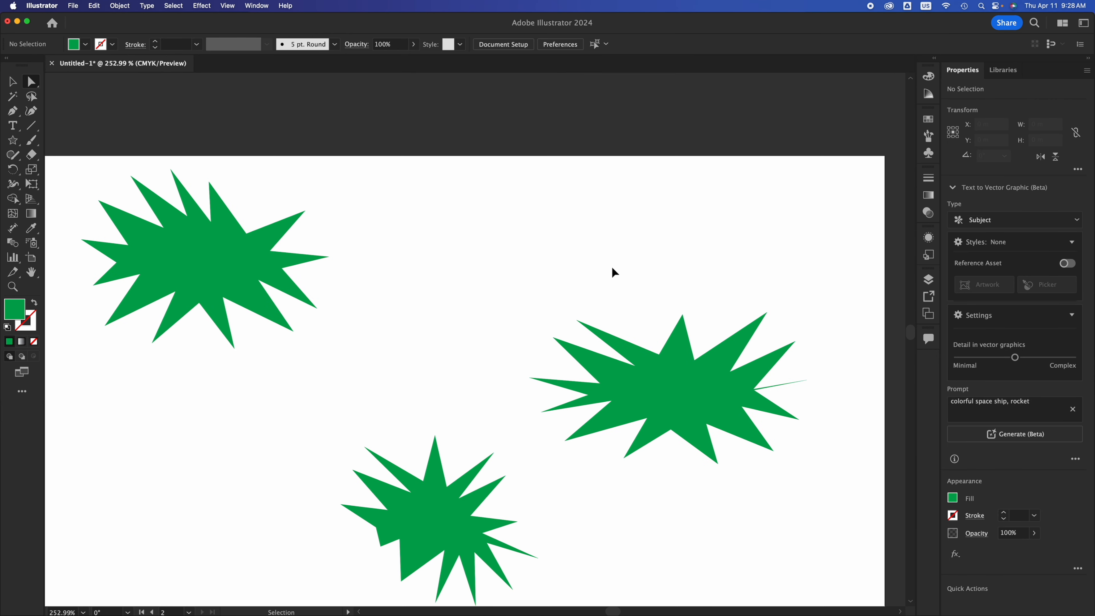
key(super+z)
key(super+z)
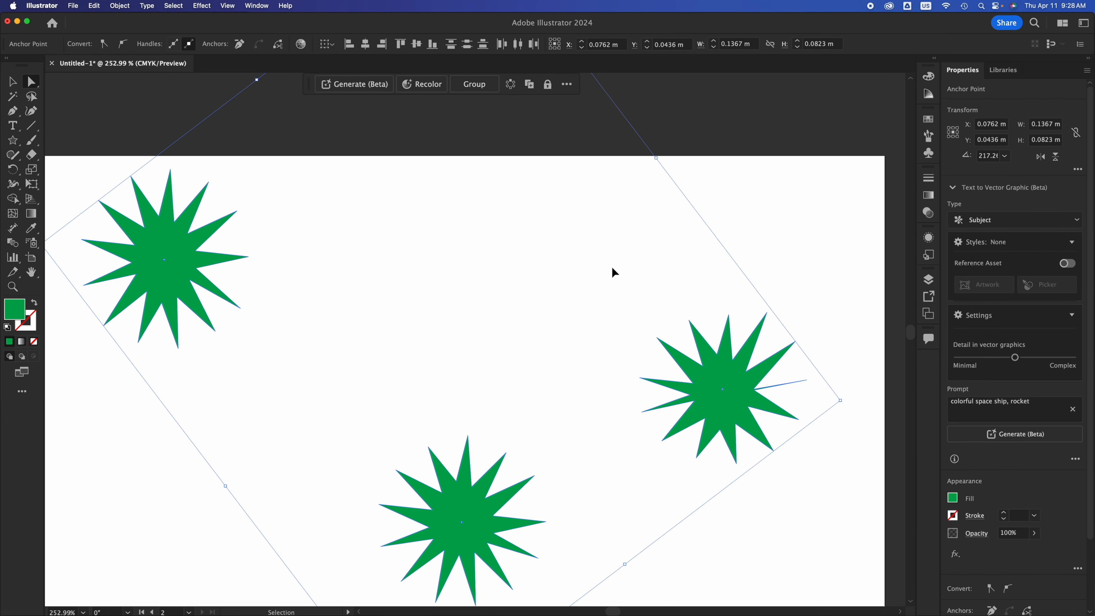
click(746, 265)
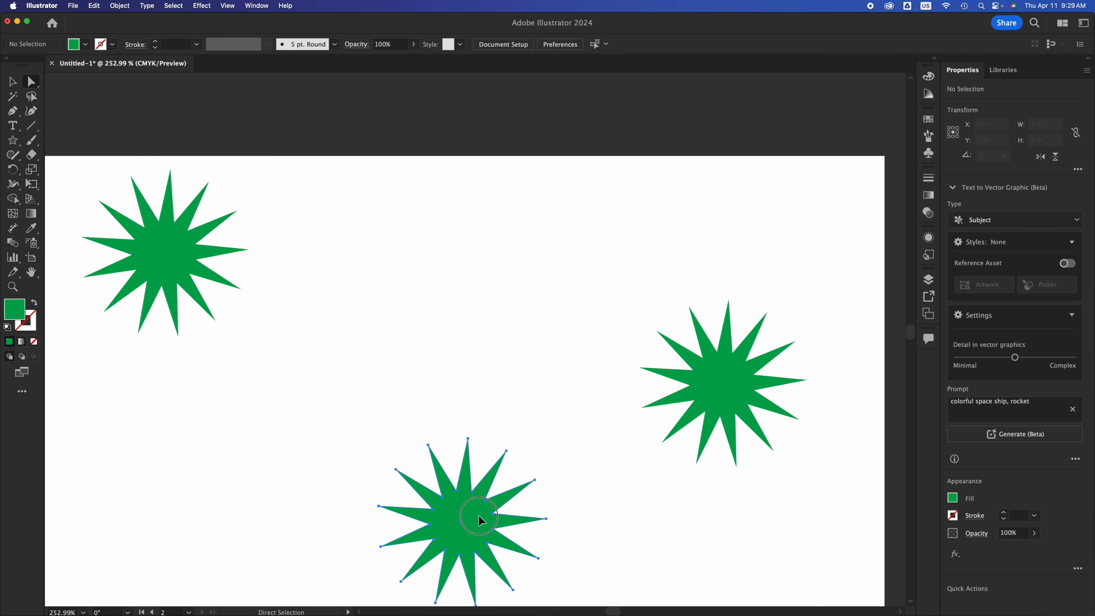
Step: Move the lower star up between the other two, to about X 0.0811 m, Y 0.021 m, and deselect it
drag(479, 518, 490, 267)
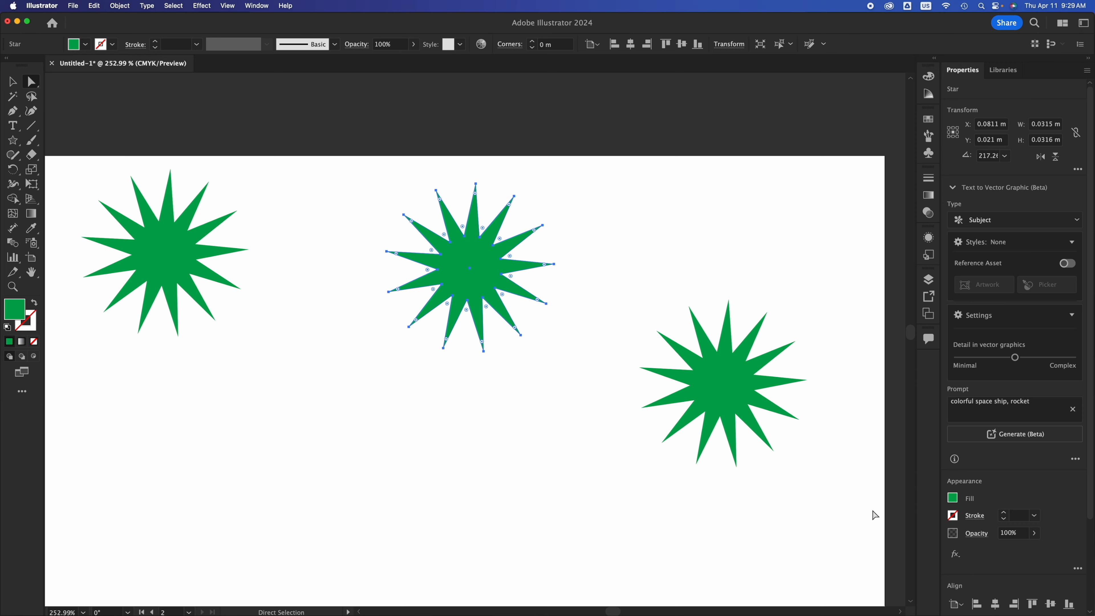
scroll(1006, 549, down, 3)
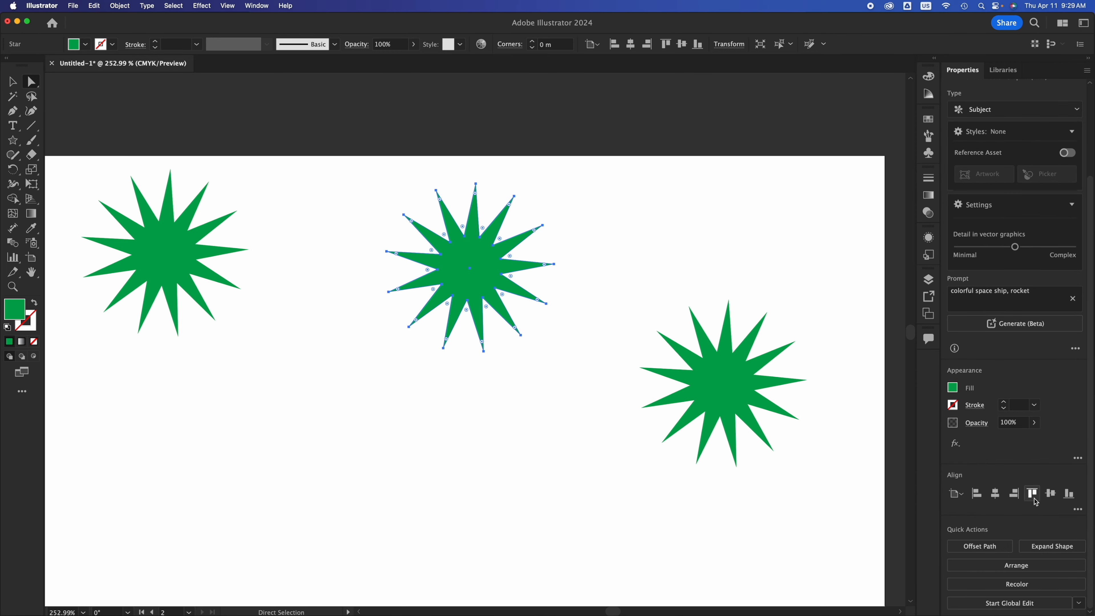
click(523, 496)
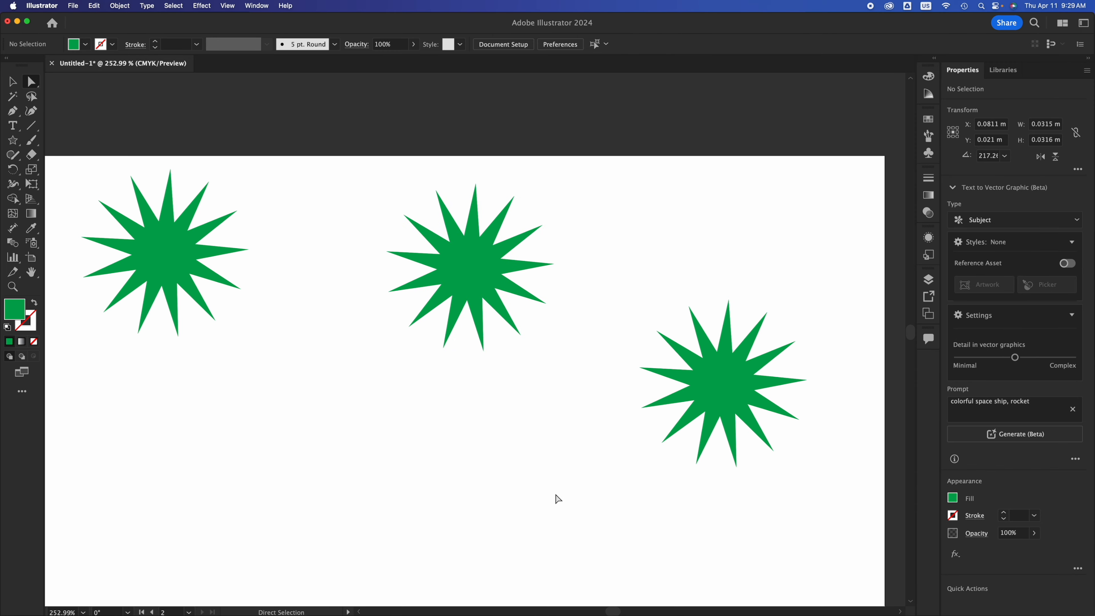
Step: Select all three stars as whole objects with the Selection tool and align them by their top edges
drag(790, 518, 193, 230)
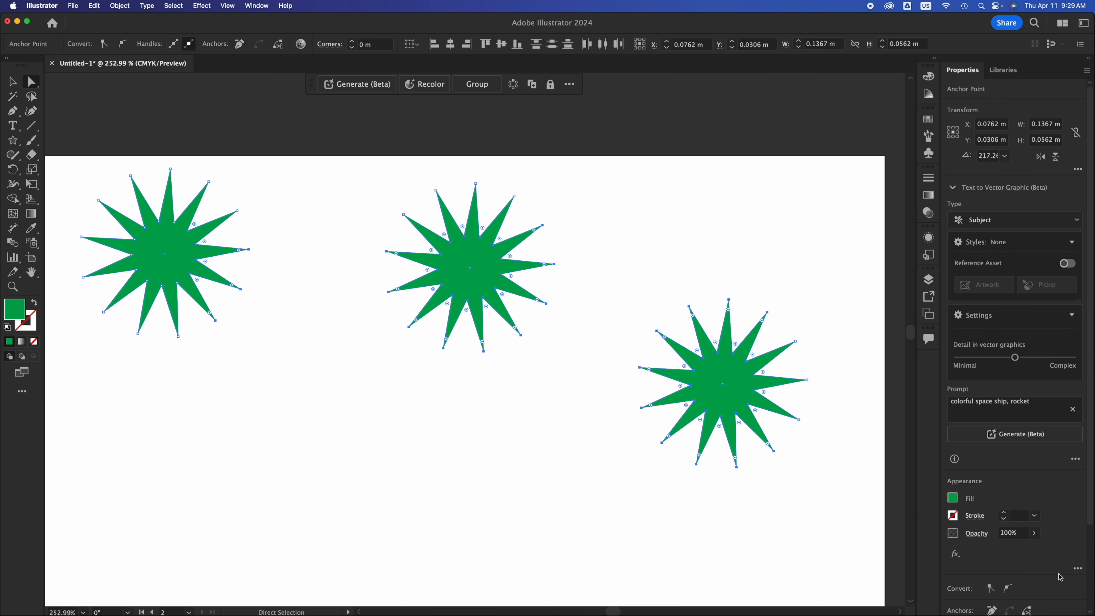
scroll(1055, 561, down, 3)
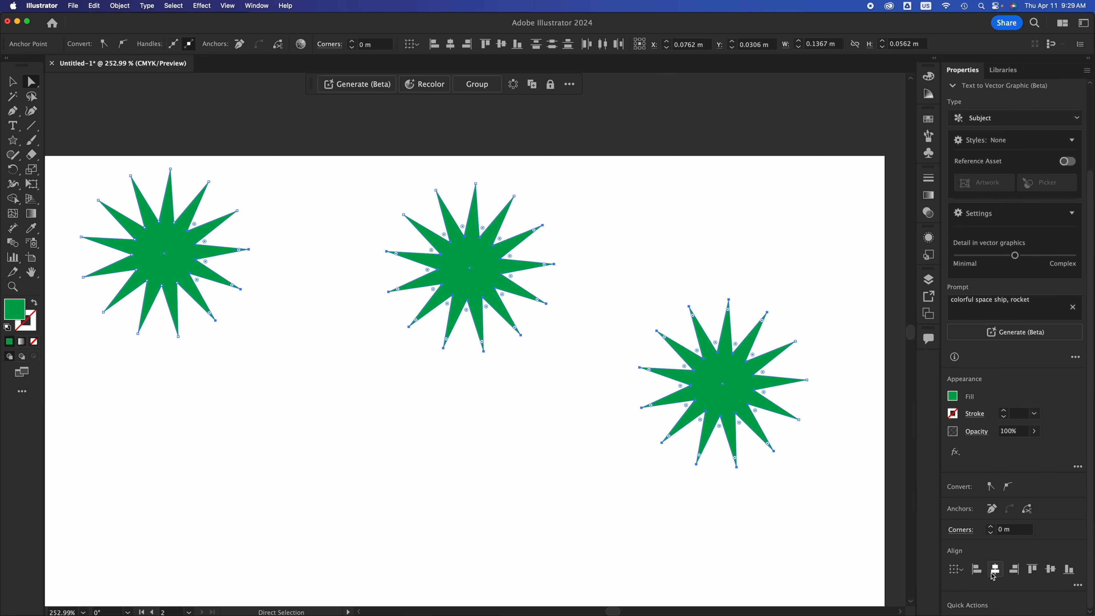
key(v)
drag(735, 542, 147, 285)
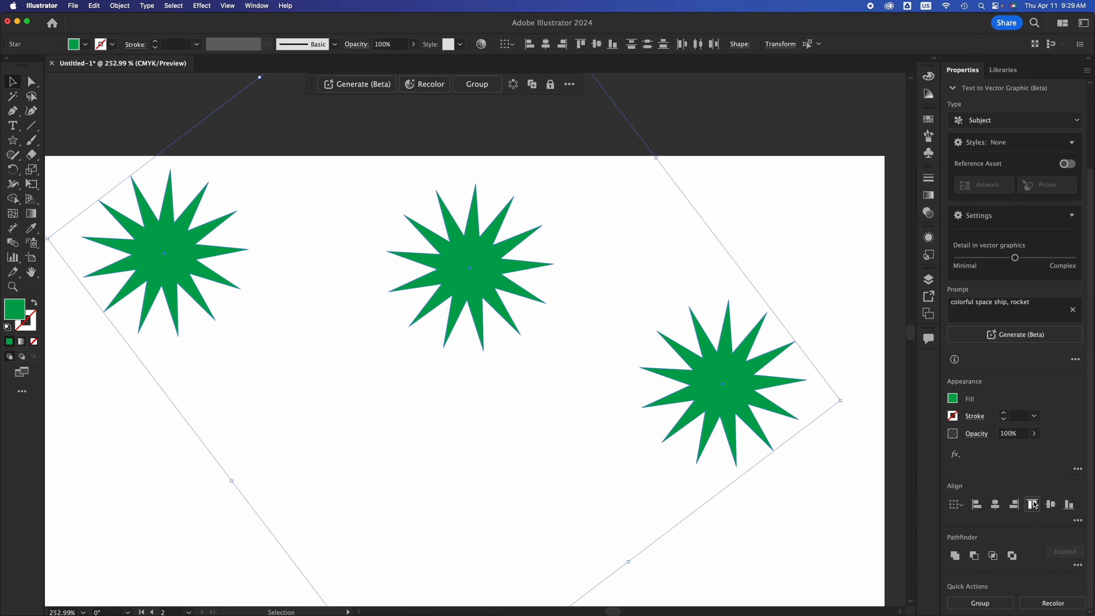
click(1034, 504)
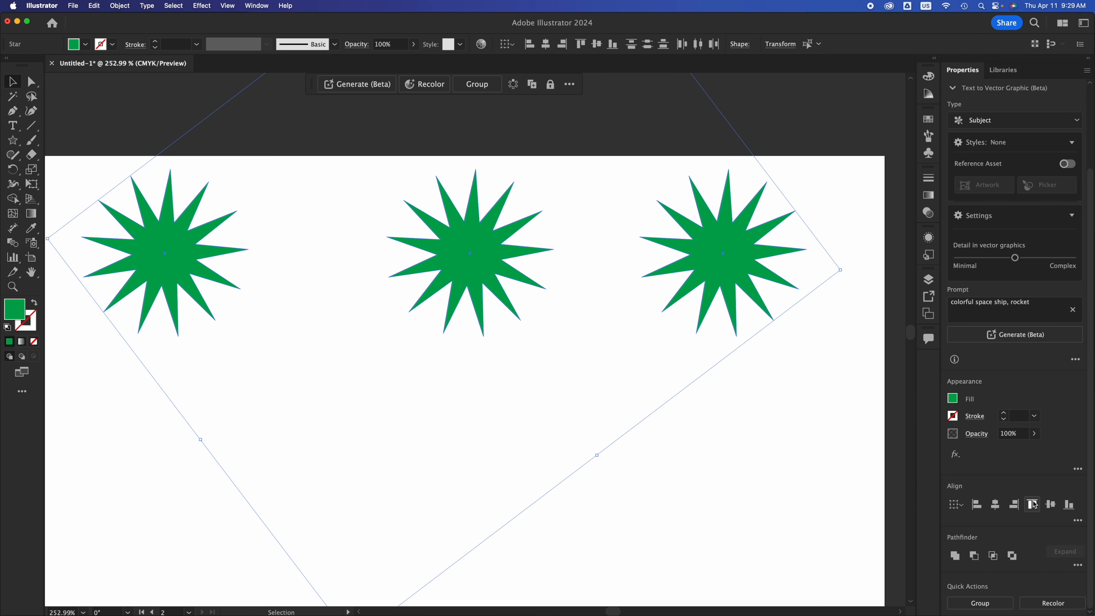
click(839, 461)
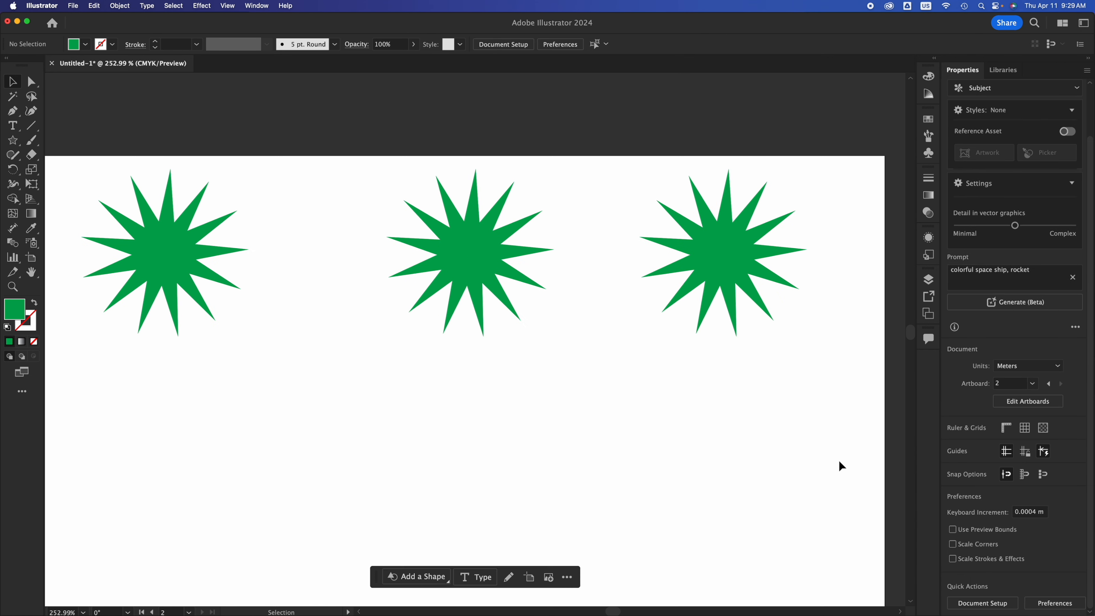
Step: Select the three stars again and distribute them horizontally by their centers
drag(839, 461, 179, 199)
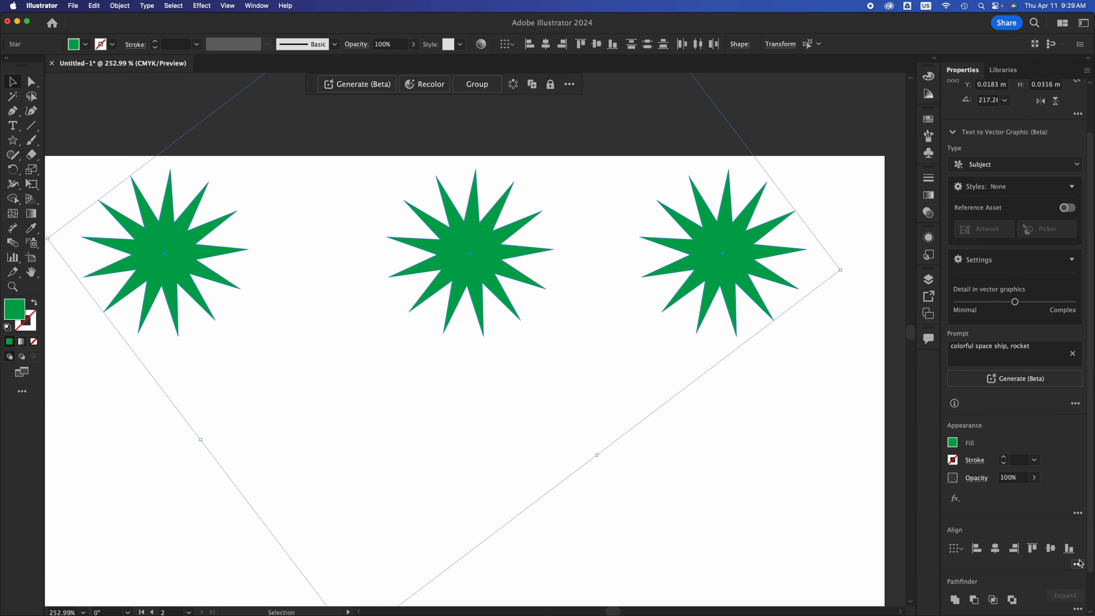
click(1079, 564)
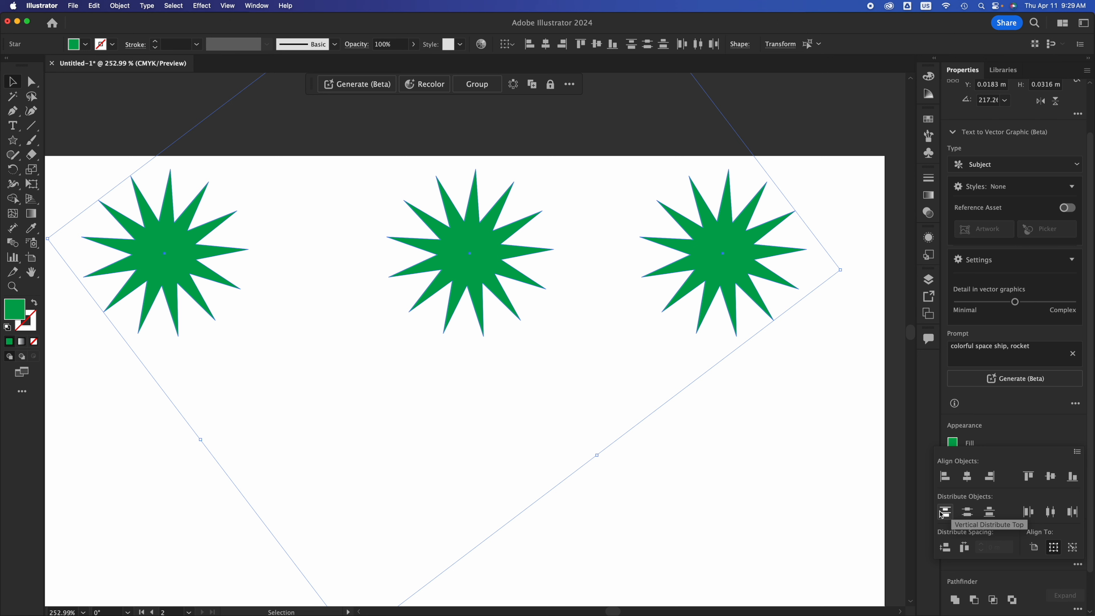
click(1056, 519)
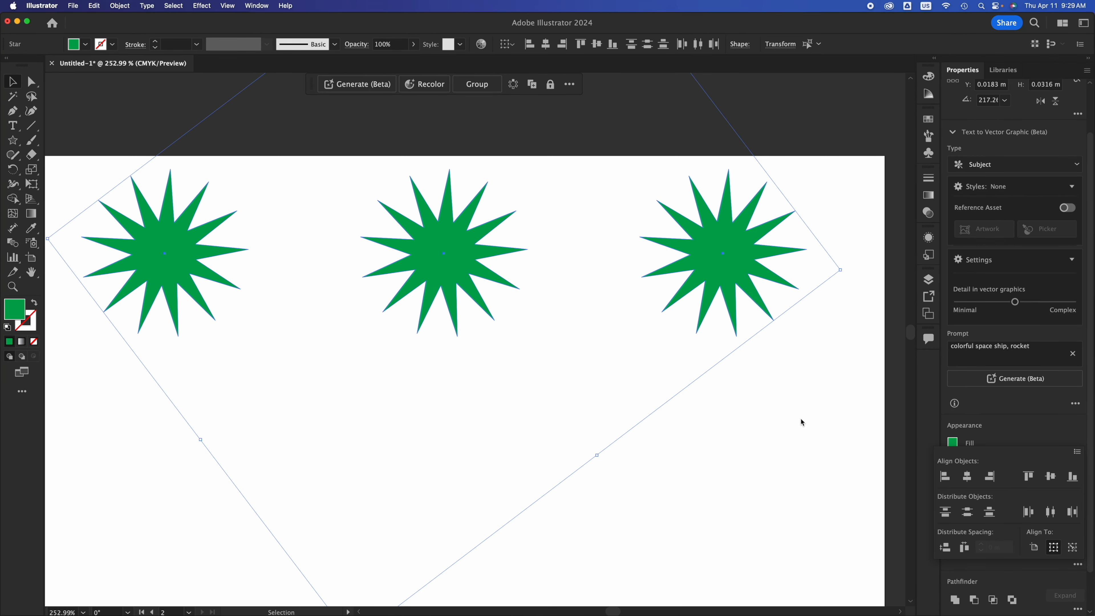
click(785, 461)
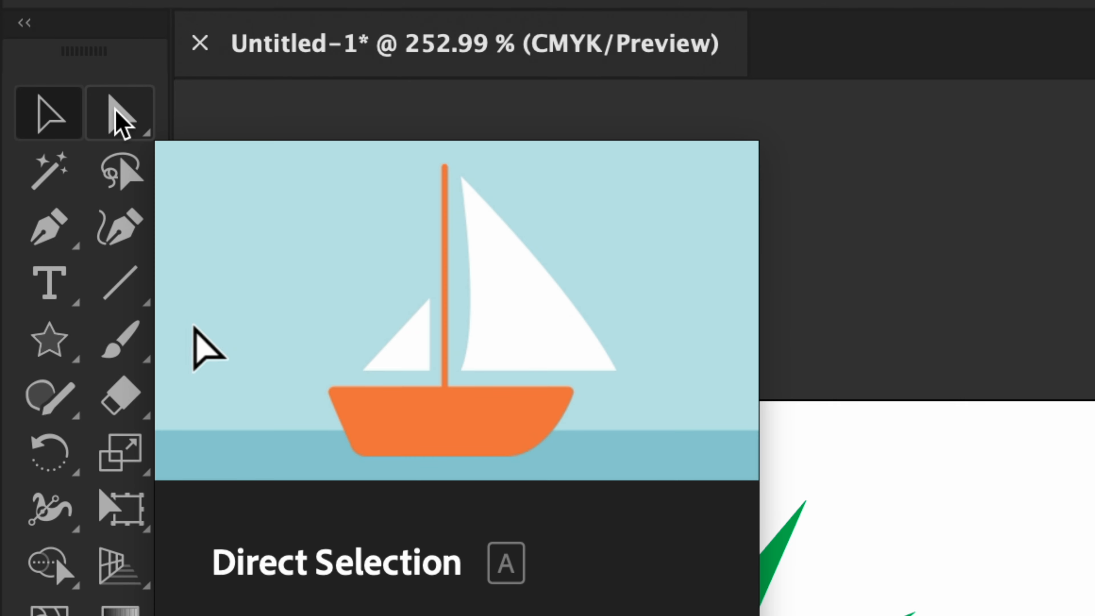
Step: Try distributing the three stars' anchor points horizontally by left with Direct Selection, and undo it
click(120, 114)
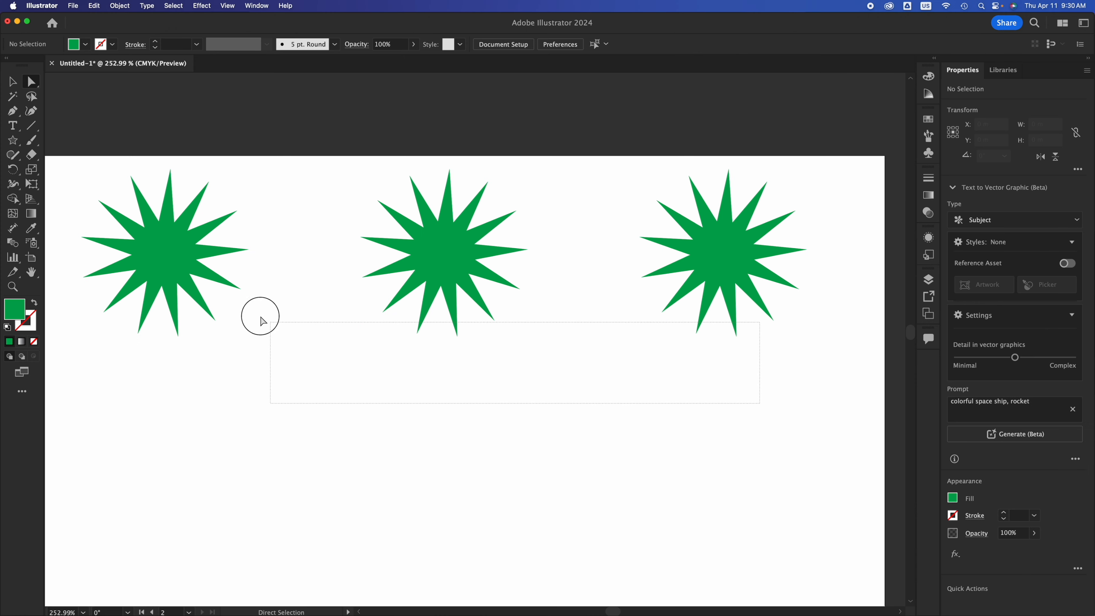
drag(262, 322, 181, 322)
scroll(1076, 589, down, 3)
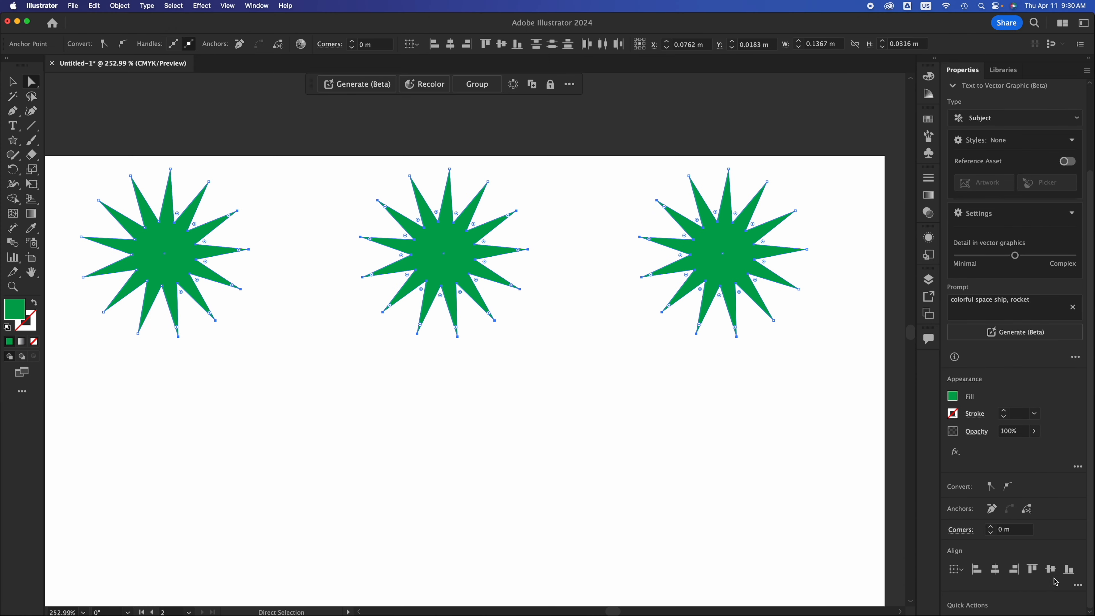
click(1080, 586)
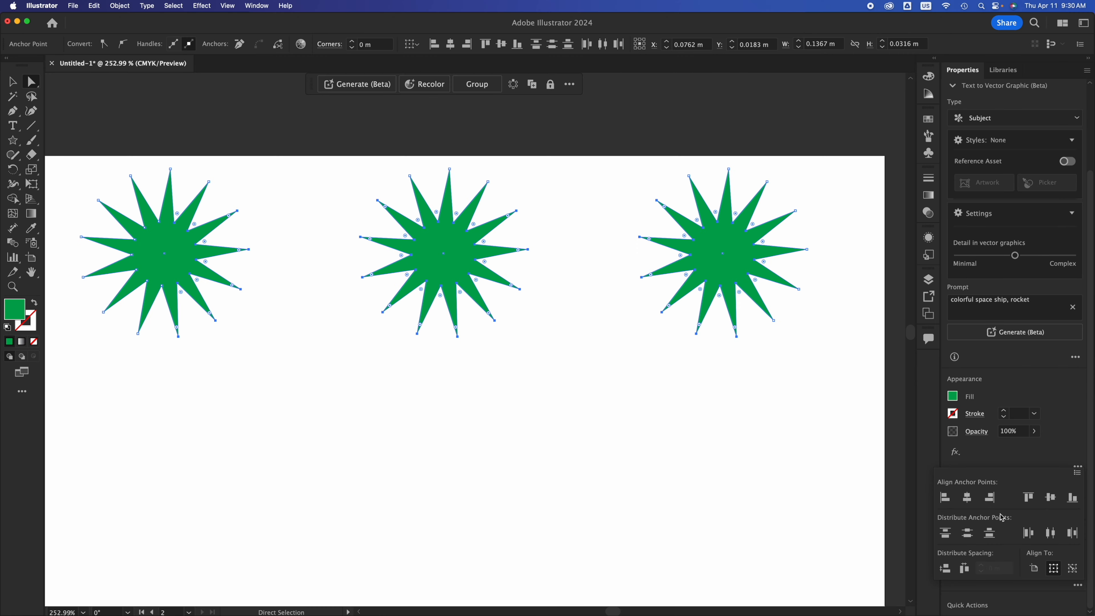
click(1030, 533)
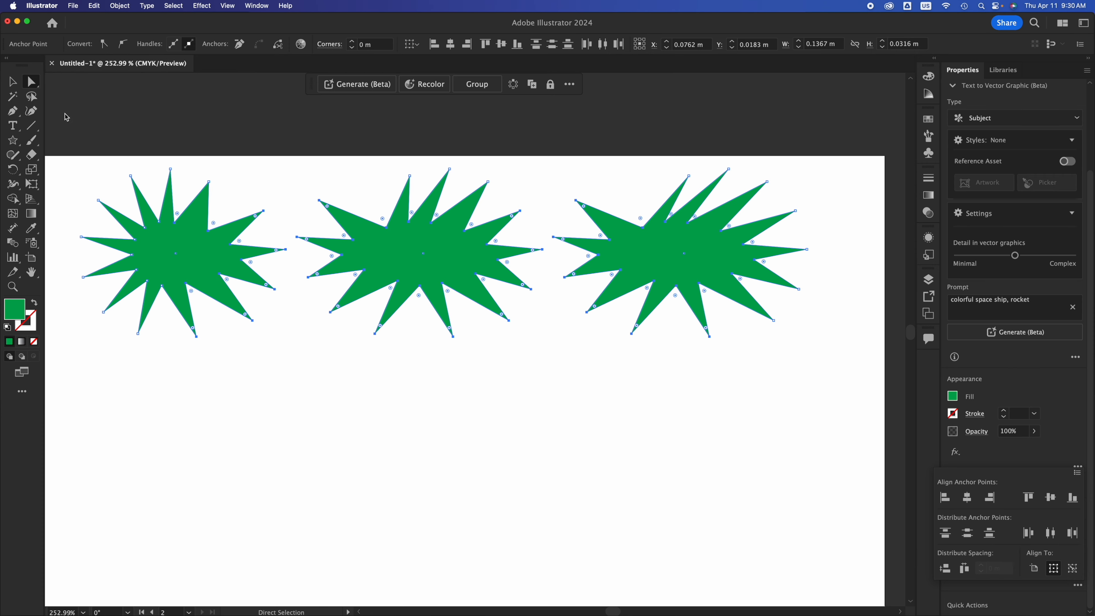
key(super+z)
click(66, 135)
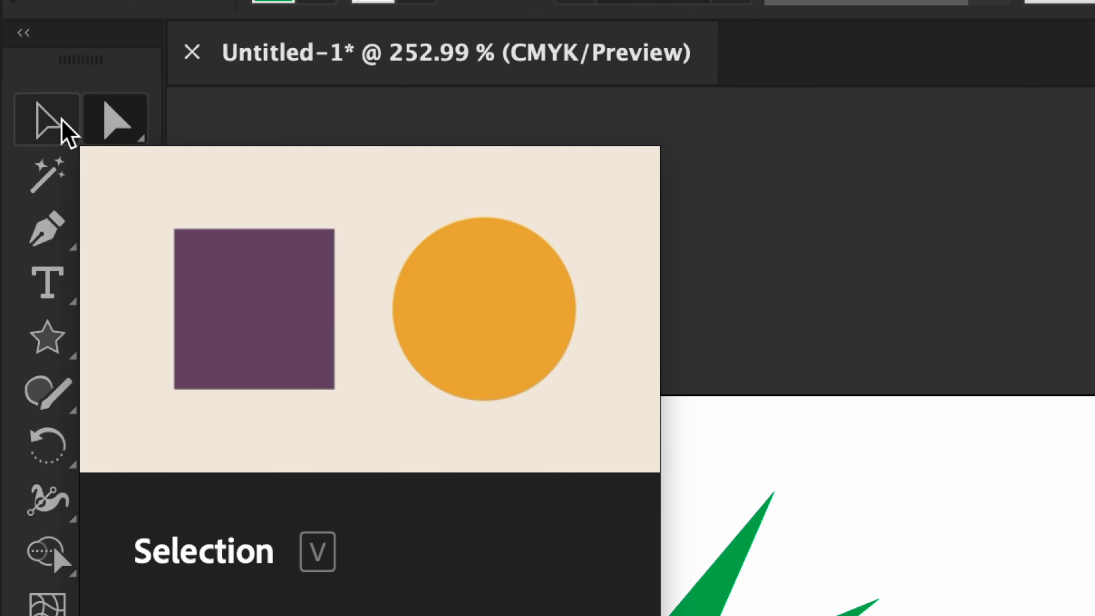
Step: With the Selection tool, shift the leftmost star a little right and the middle star down to about X 0.076 m, Y 0.0281 m
click(49, 123)
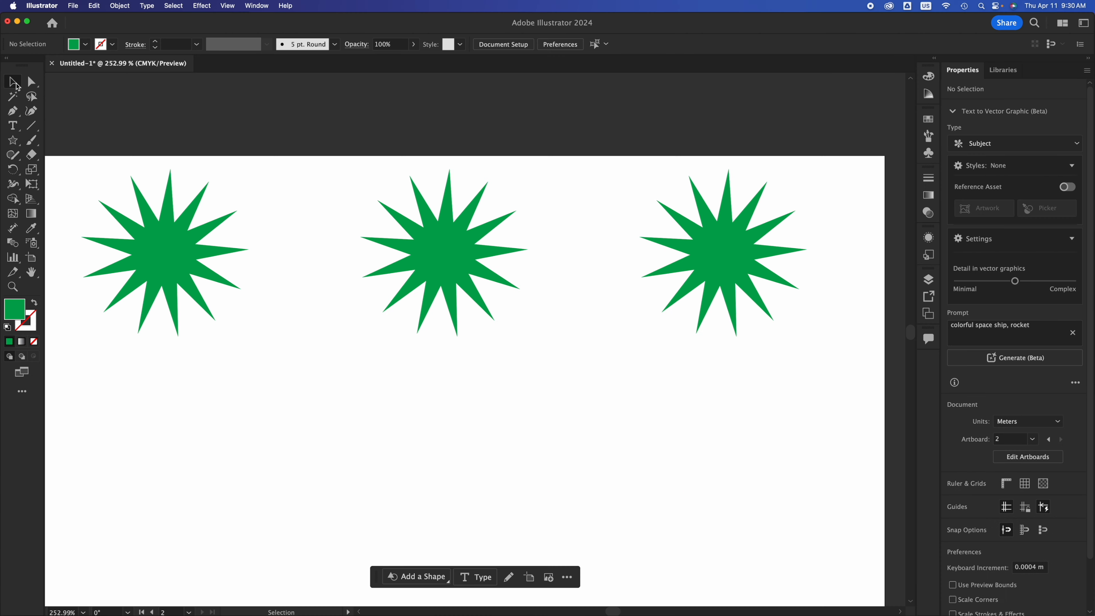
click(133, 225)
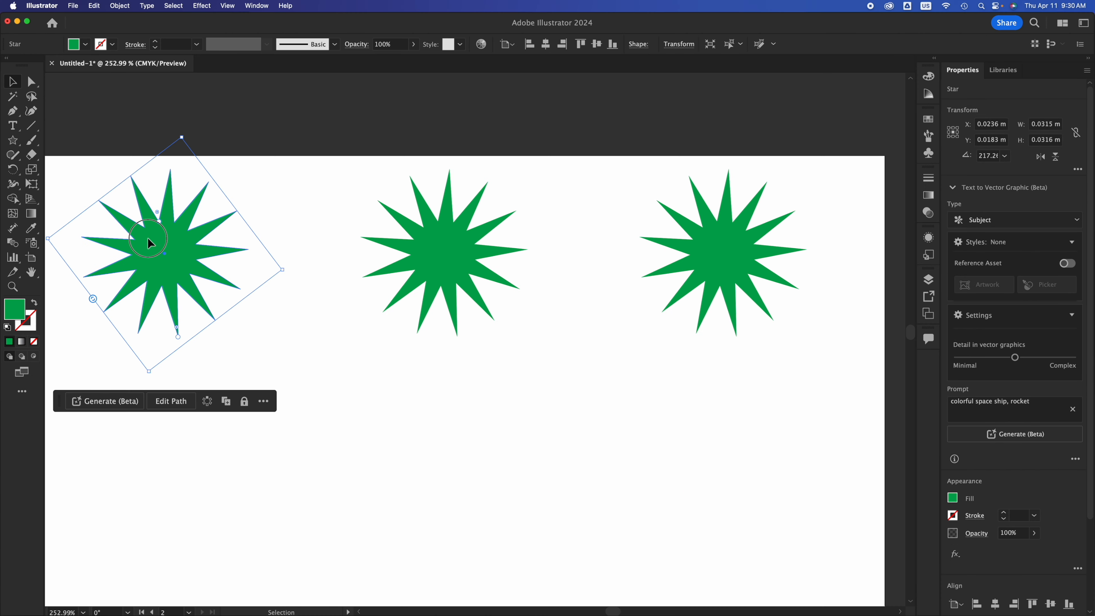
drag(148, 238, 421, 296)
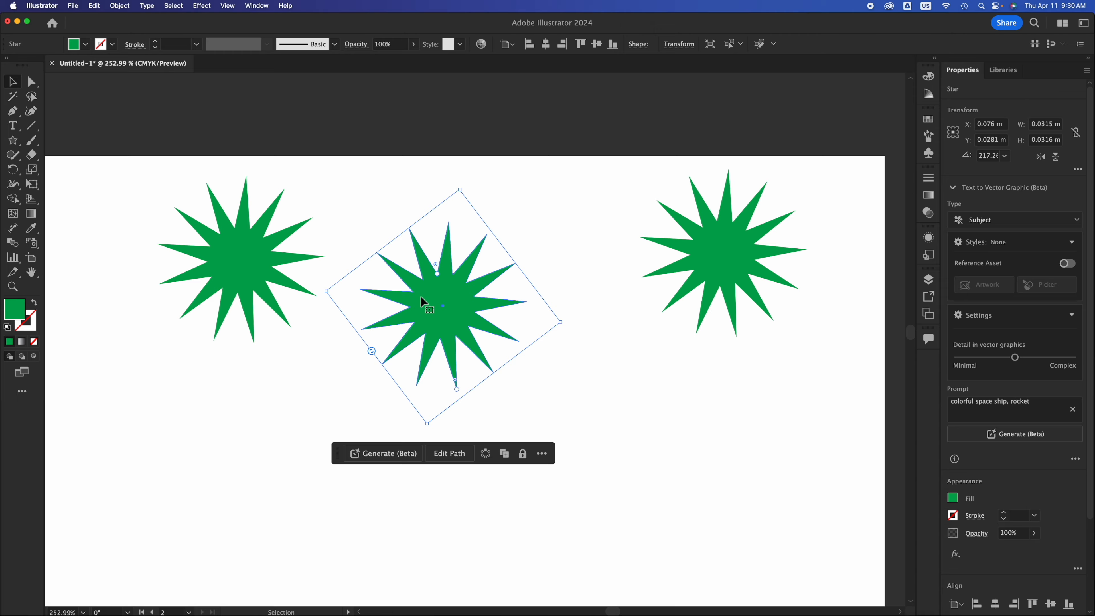
Step: Show the grid and move the middle star back up to about X 0.0802 m, Y 0.0197 m
click(229, 6)
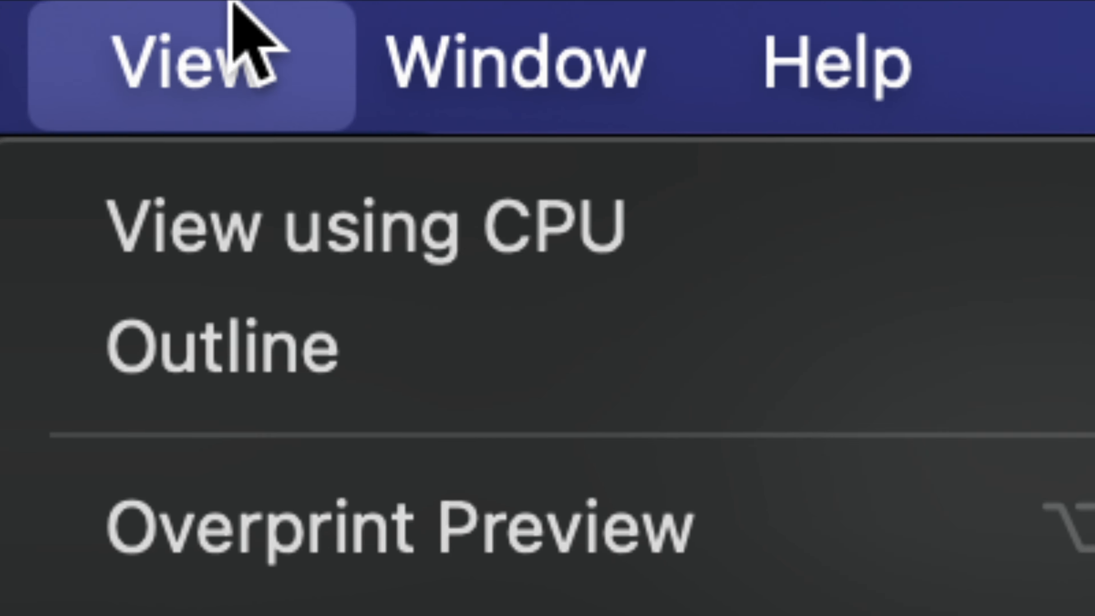
click(231, 4)
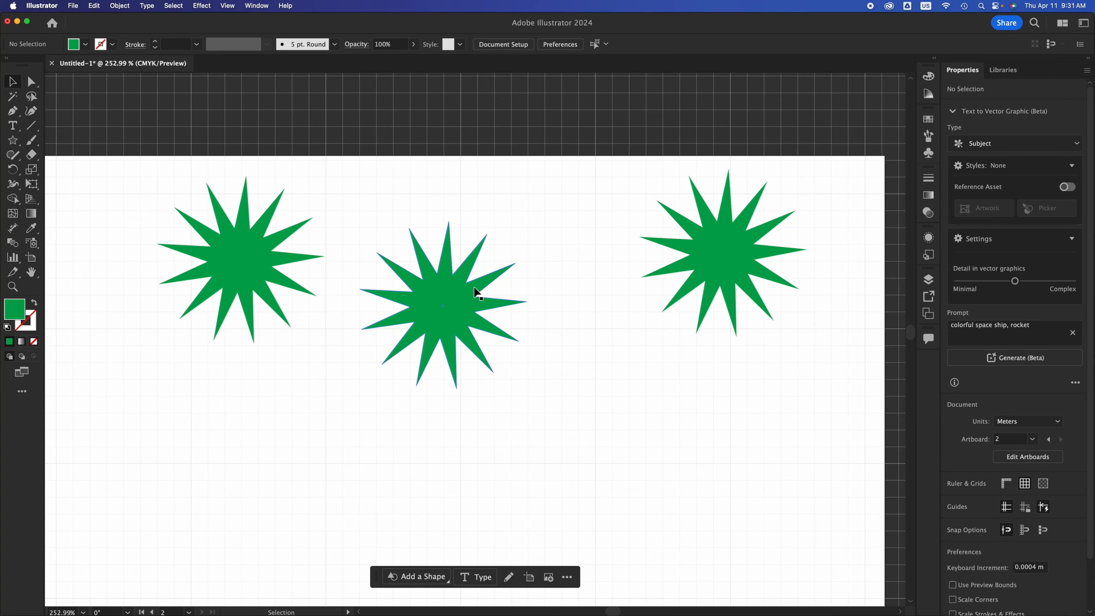
drag(448, 291, 470, 245)
Step: Turn on Snap to Grid and move the three stars onto grid lines in one level row at about Y 0.0168 m
click(228, 5)
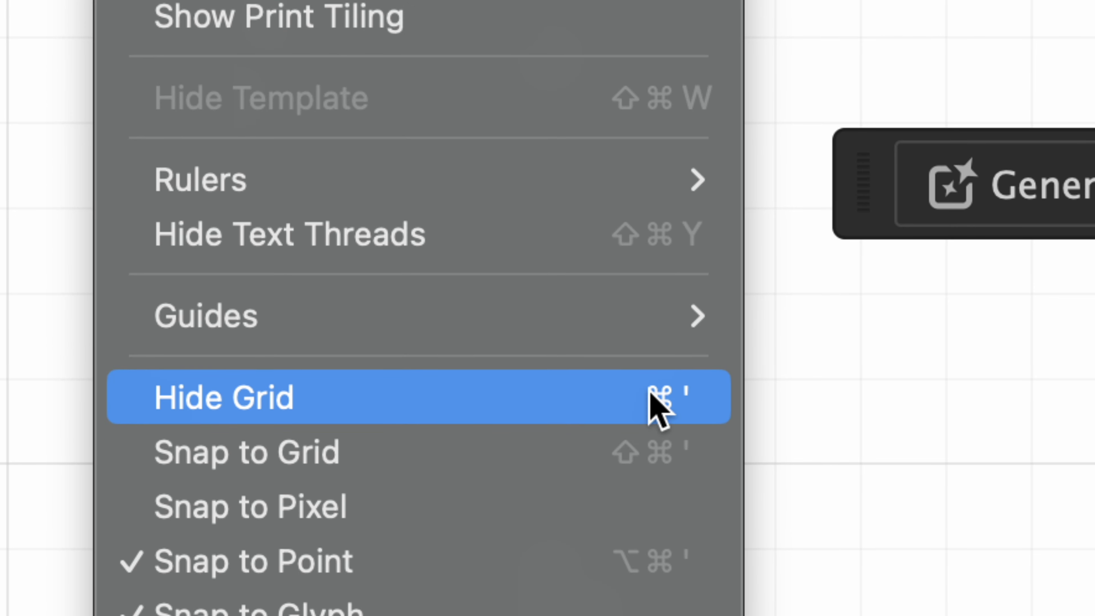
click(330, 462)
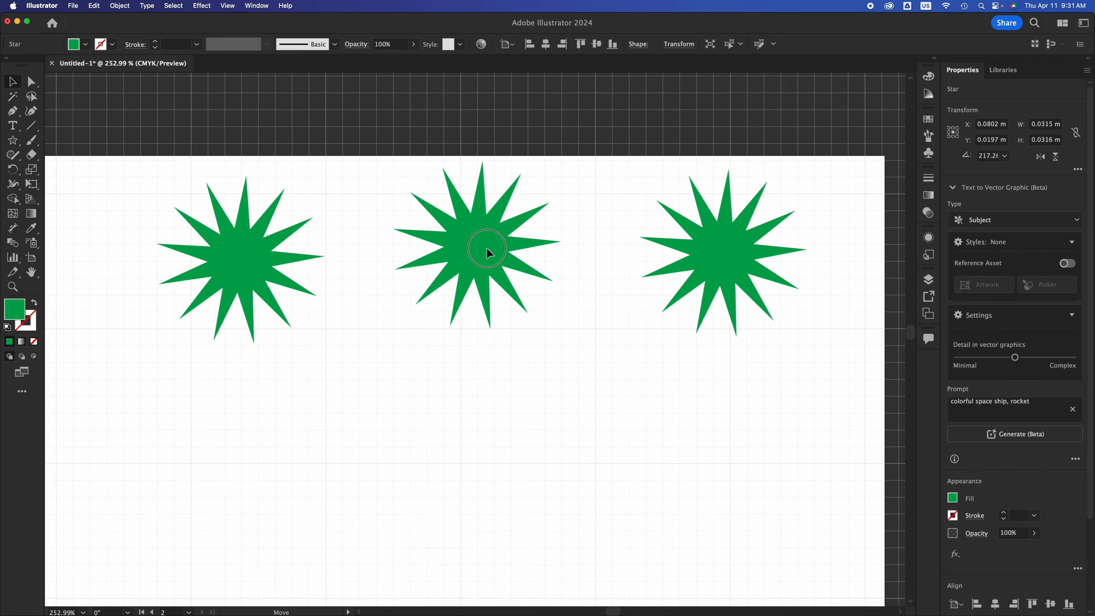
click(486, 248)
click(237, 258)
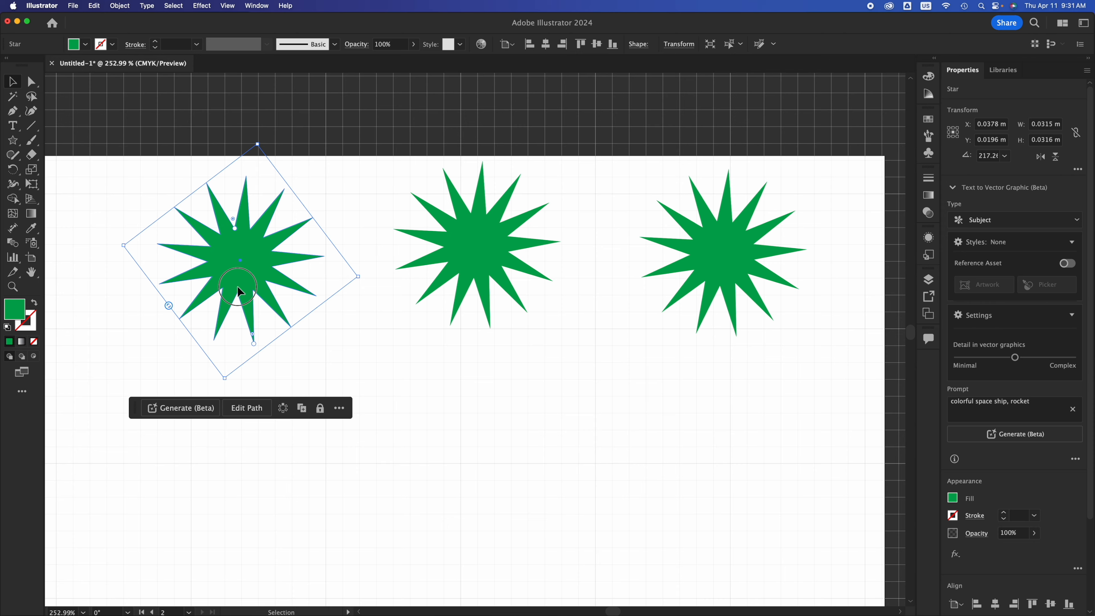
drag(237, 286, 237, 267)
drag(754, 249, 745, 241)
click(491, 264)
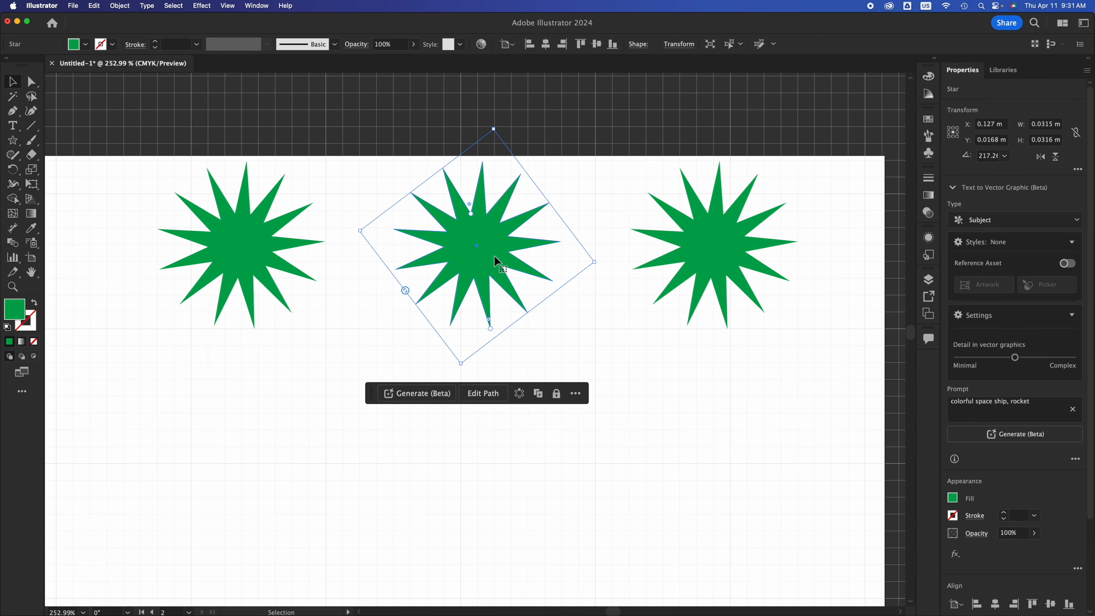
drag(491, 264, 480, 268)
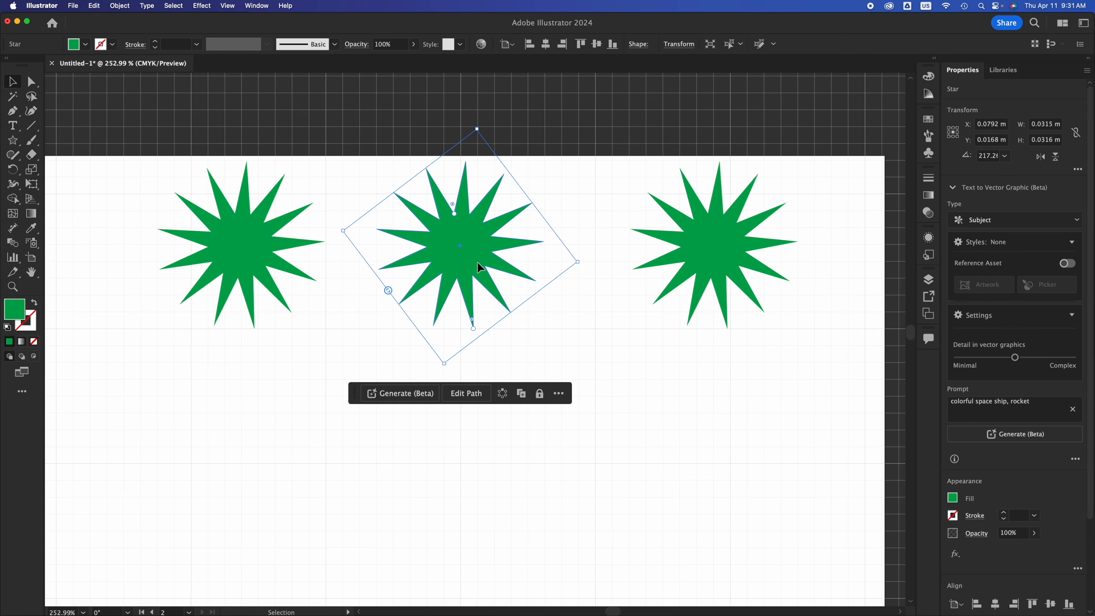
Step: Hide the grid and deselect the middle star
click(228, 6)
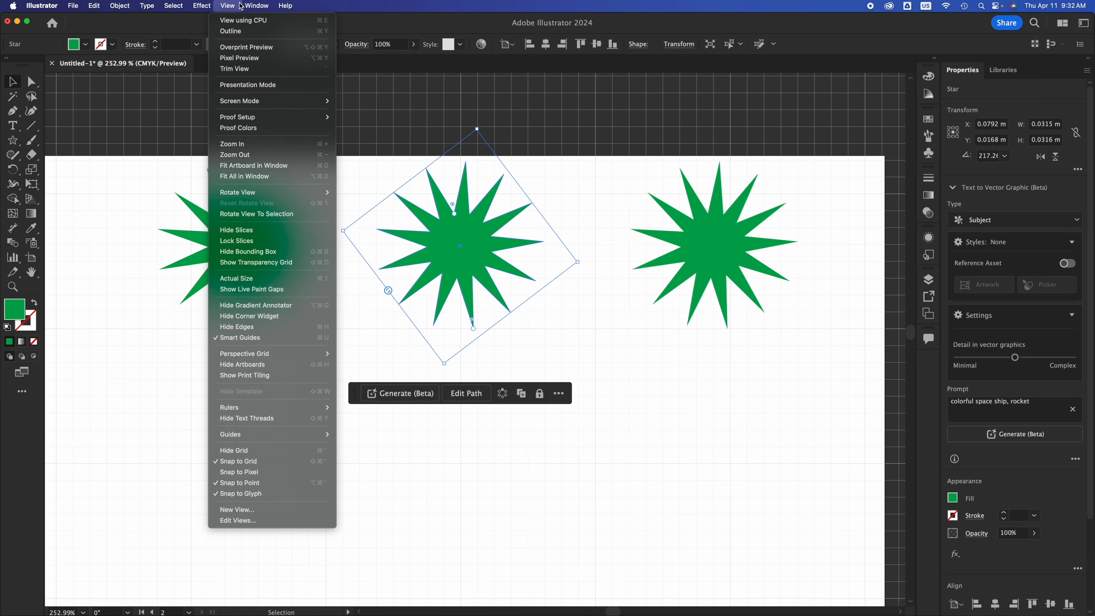
click(266, 454)
click(313, 339)
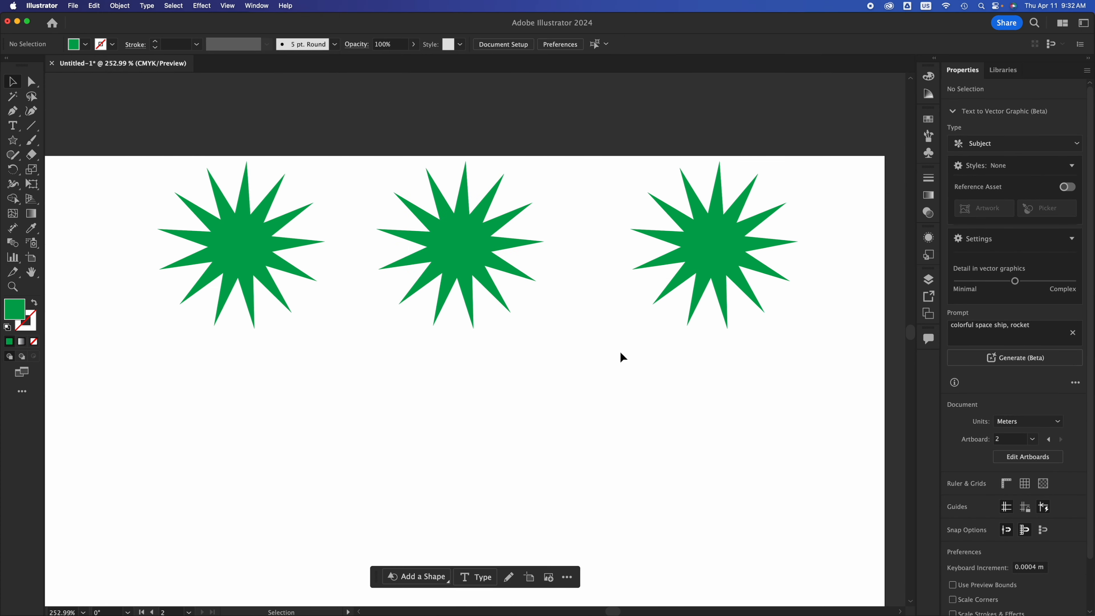
Step: Group the three stars to move them together down to about X 0.073 m, Y 0.0454 m, and ungroup them
drag(761, 391, 228, 194)
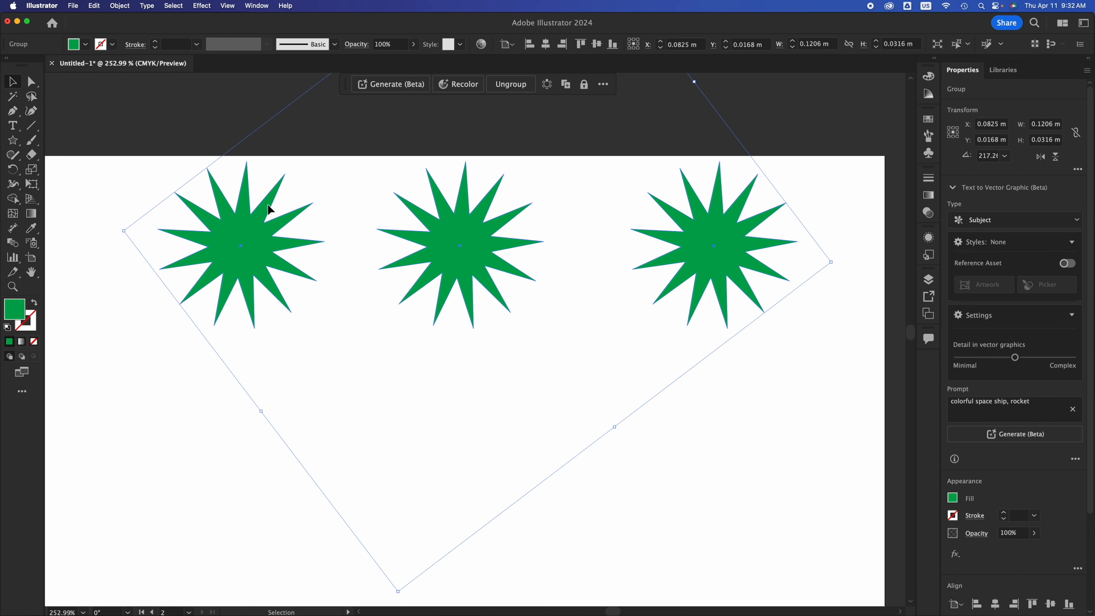
click(709, 286)
click(702, 267)
drag(725, 254, 678, 427)
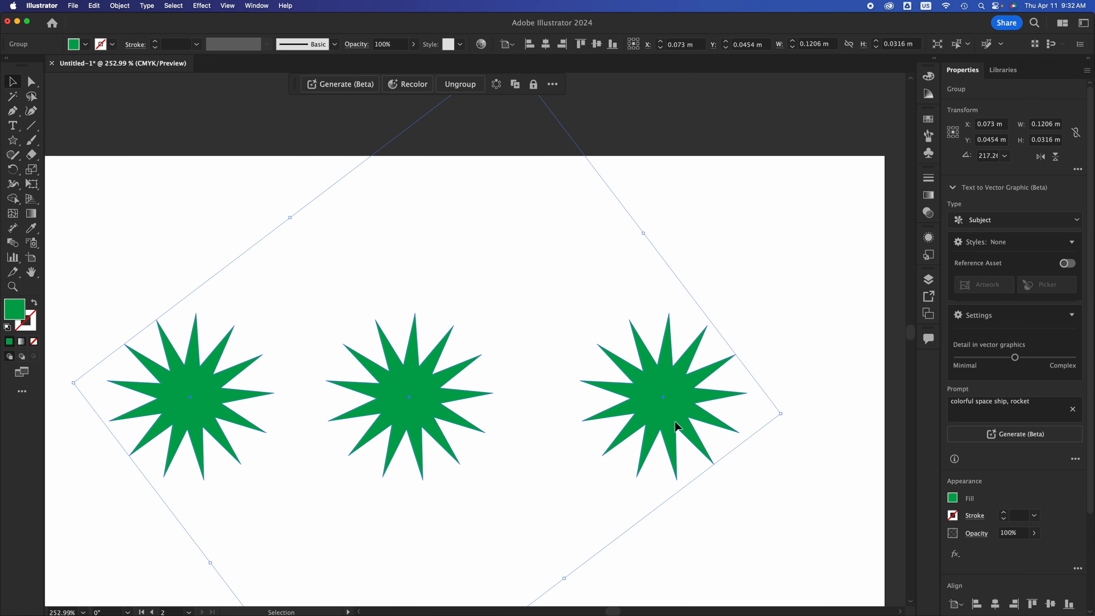
key(super+shift+g)
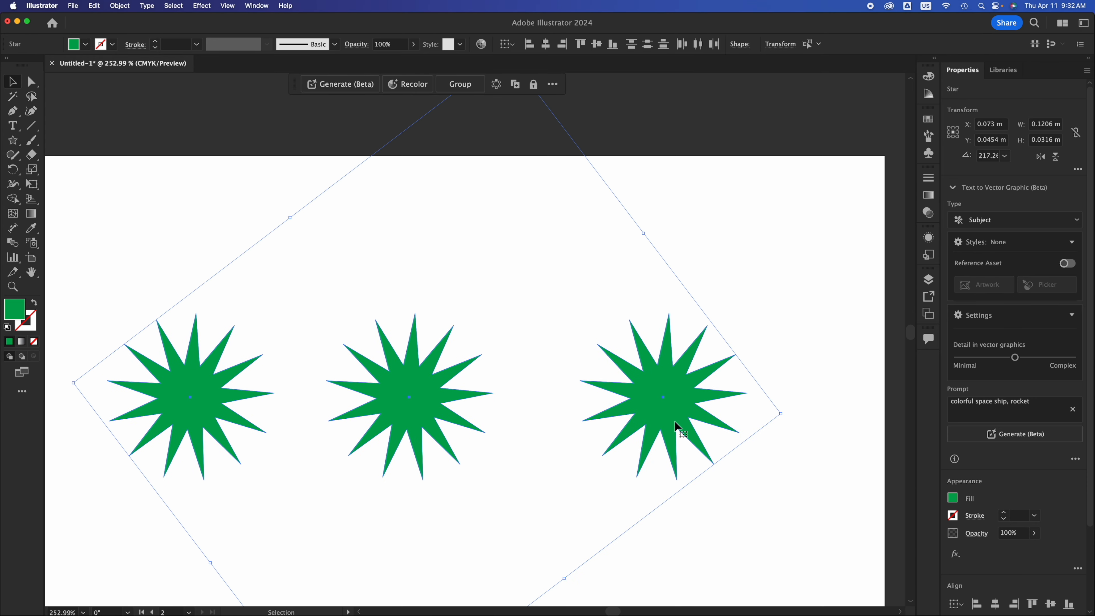
Step: Deselect the stars and select the whole cat group on the first artboard
click(742, 518)
click(673, 393)
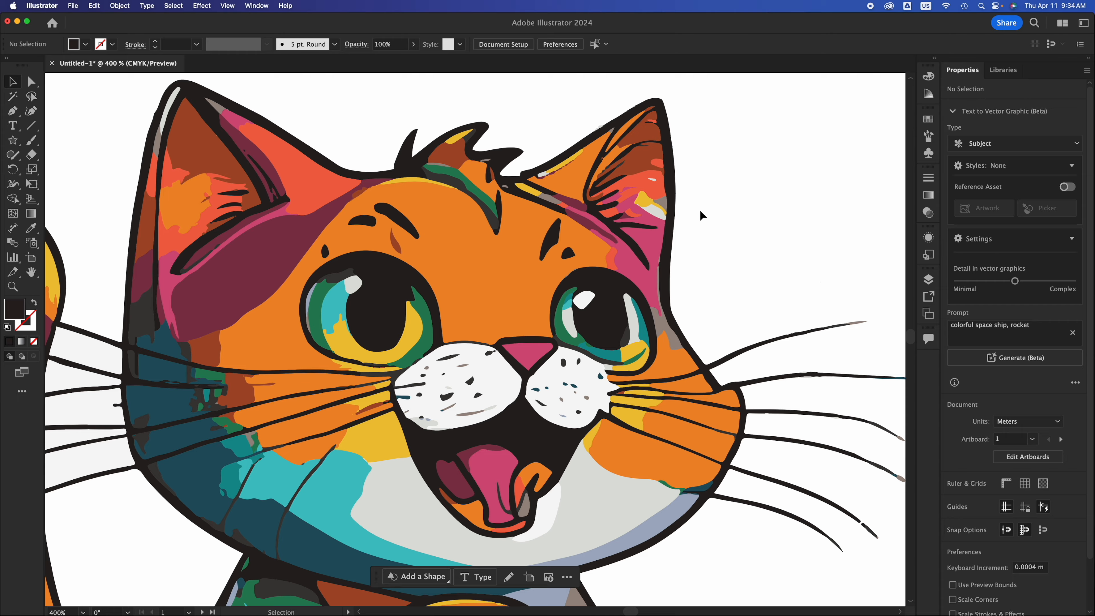
scroll(699, 209, down, 3)
click(761, 138)
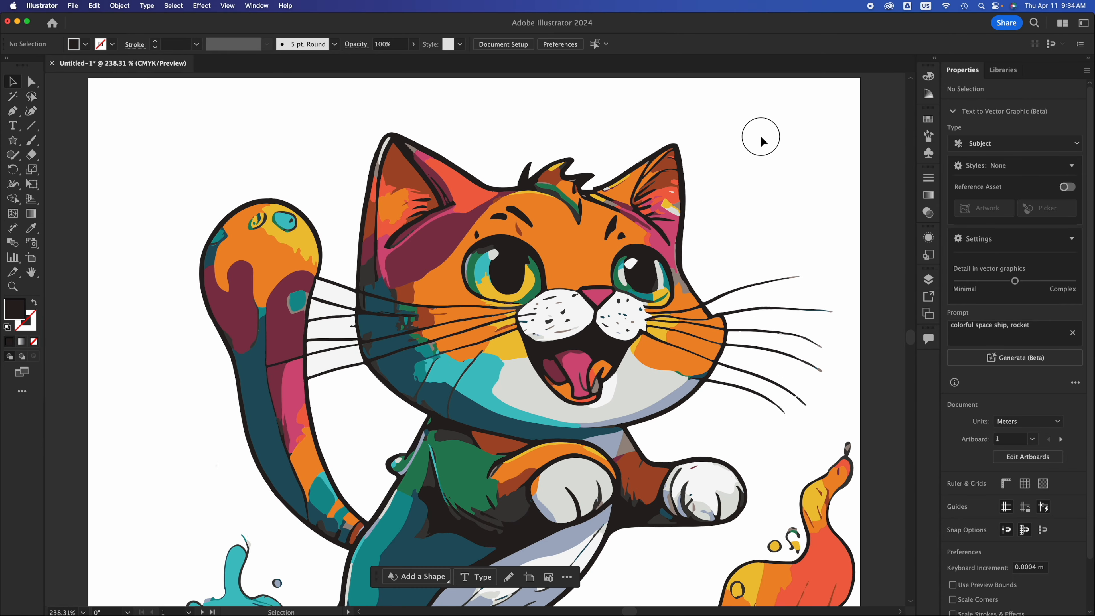
drag(761, 139, 190, 537)
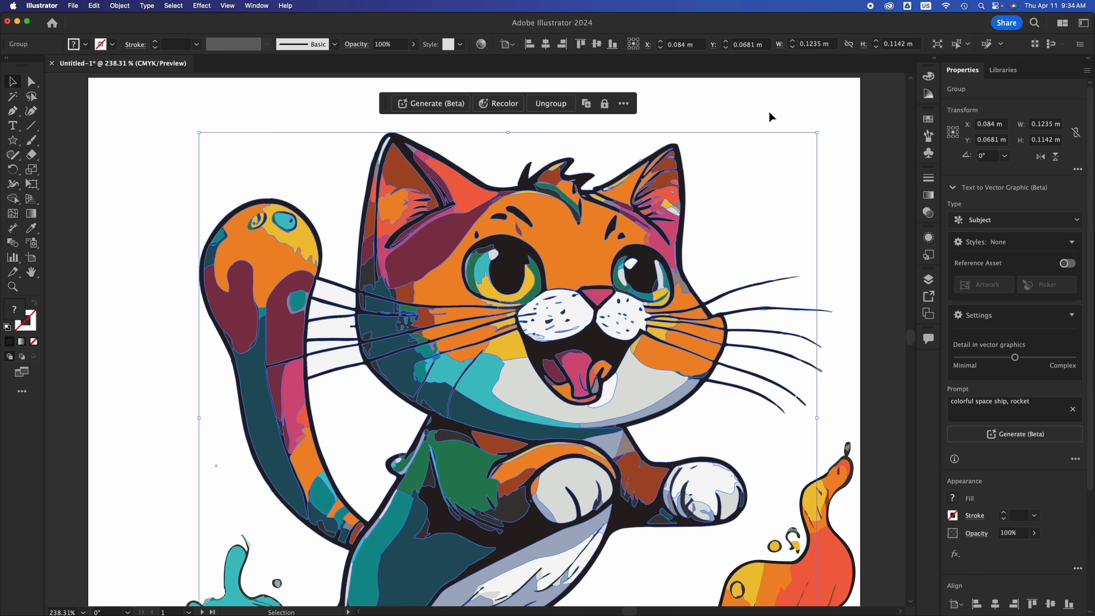
Step: Try moving the cat group up to about X 0.0841 m, Y 0.0641 m, and undo the move
click(749, 115)
click(628, 217)
drag(628, 217, 627, 198)
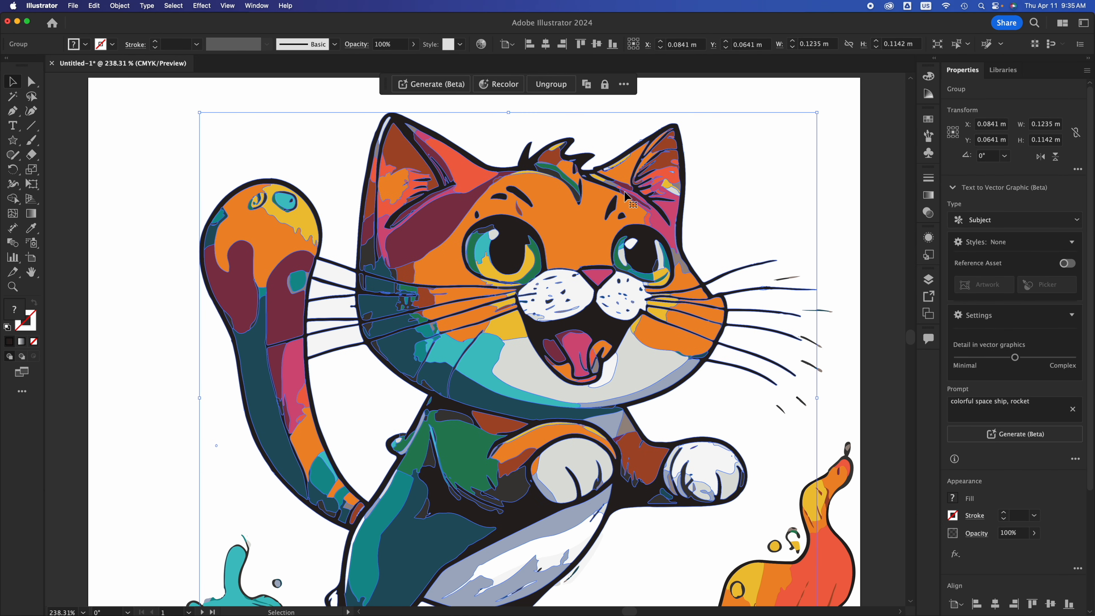
key(super+z)
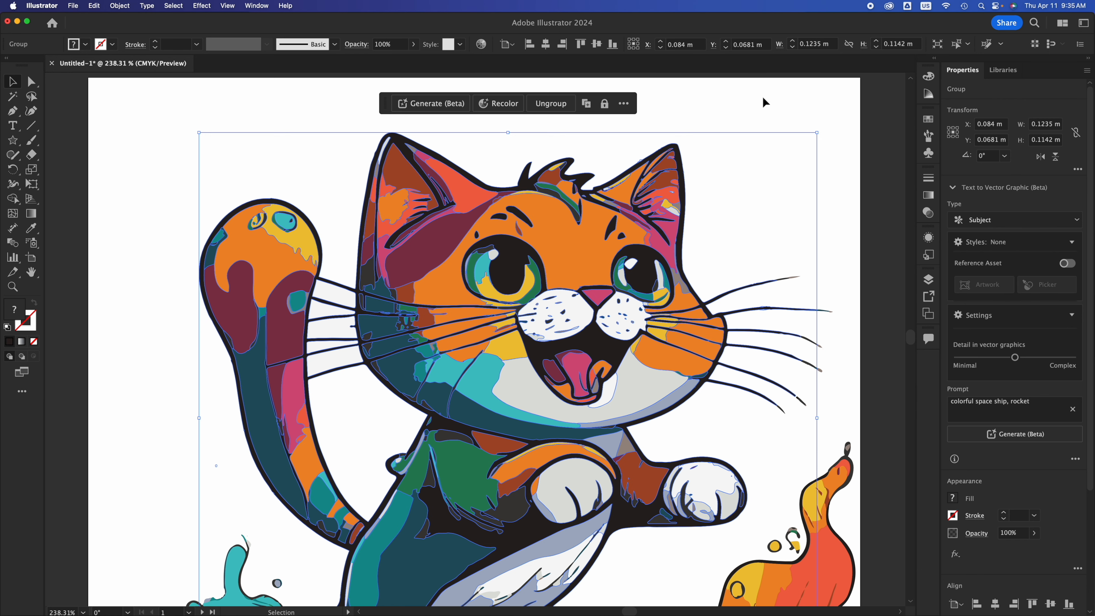
Step: Ungroup the cat artwork into separate paths and deselect everything
click(762, 106)
key(super+a)
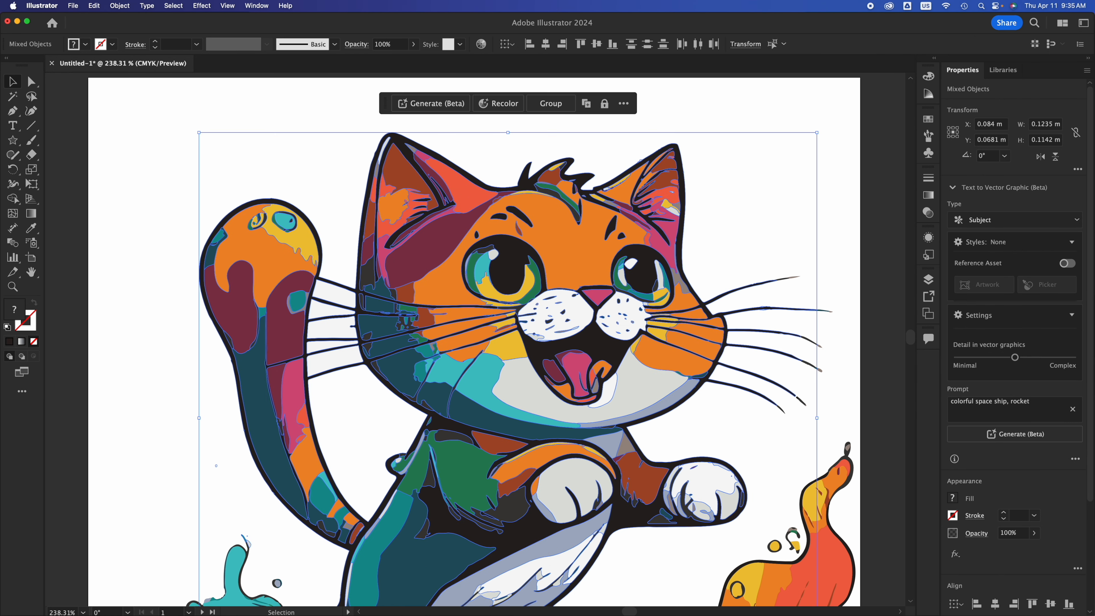
key(a)
key(v)
click(716, 115)
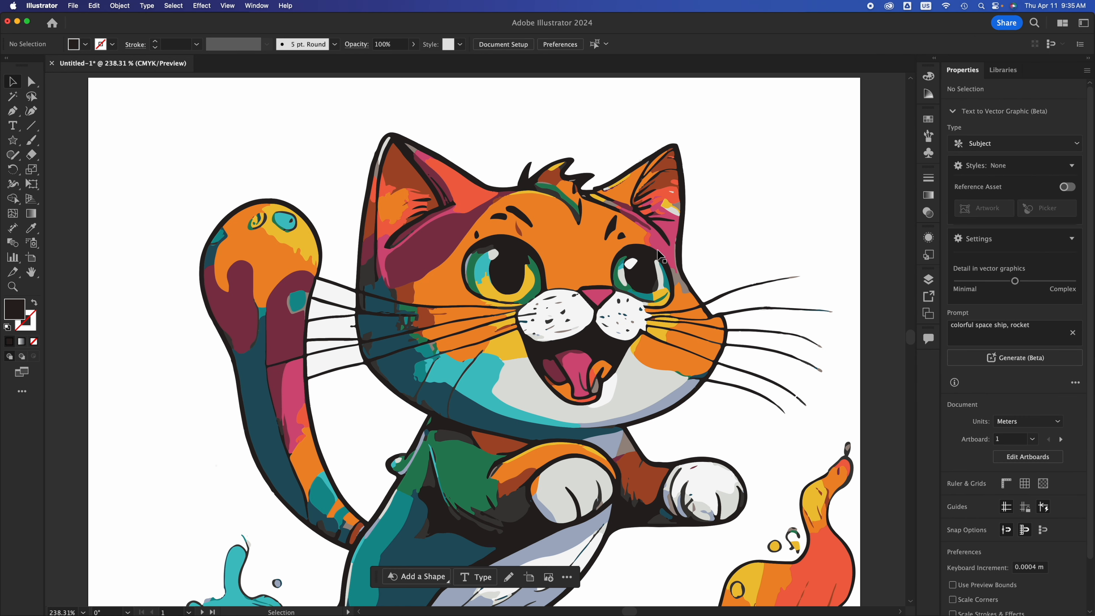
Step: Try moving the cat's nose onto its forehead, undo the move, and recolor the nose crimson before deselecting it
click(579, 255)
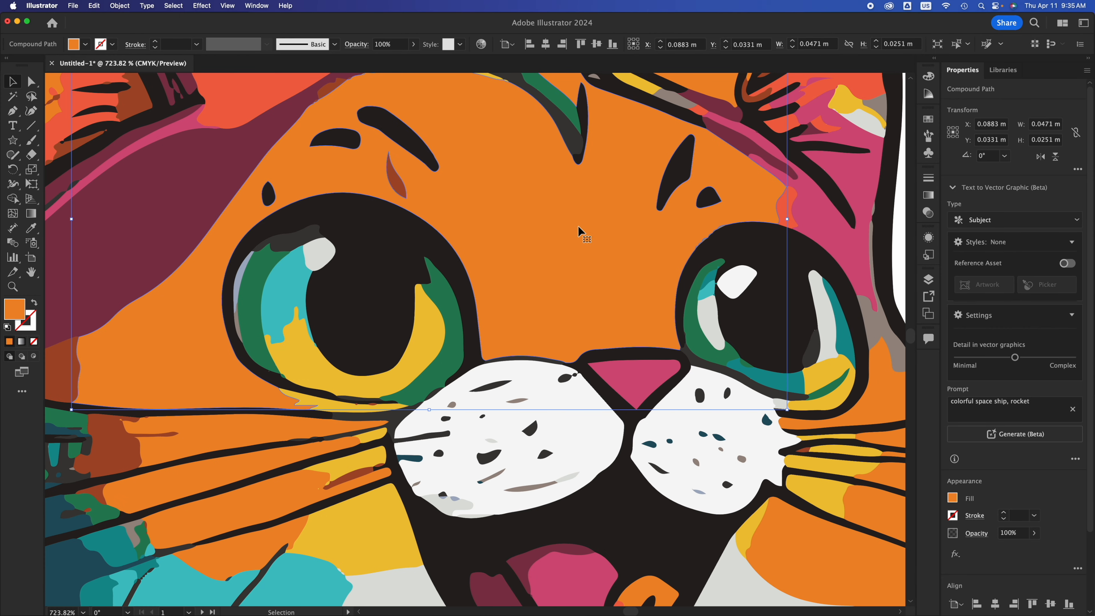
click(636, 384)
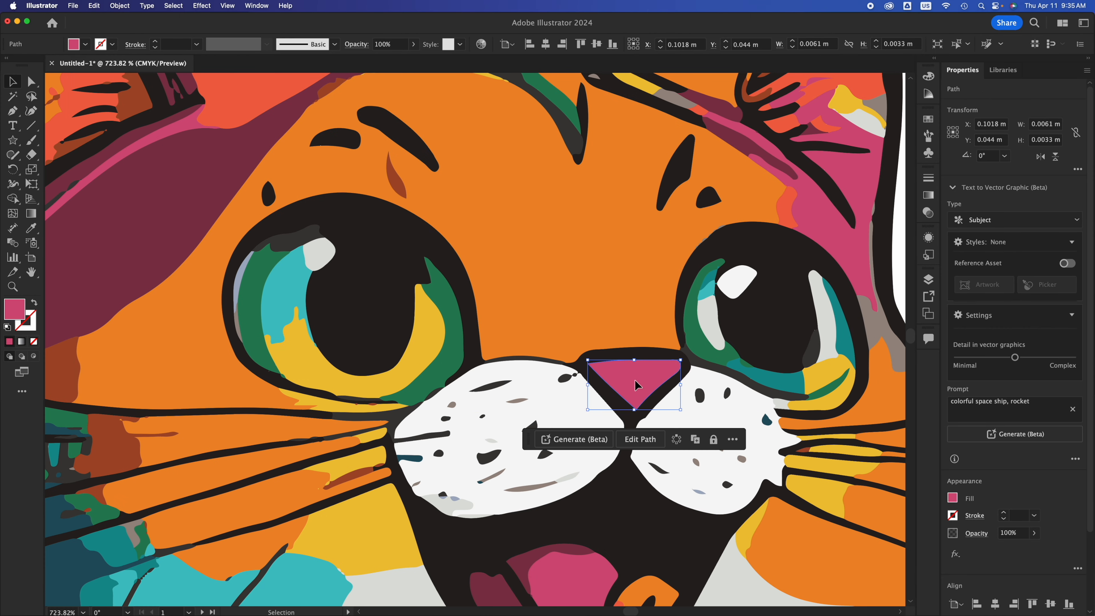
drag(636, 384, 586, 253)
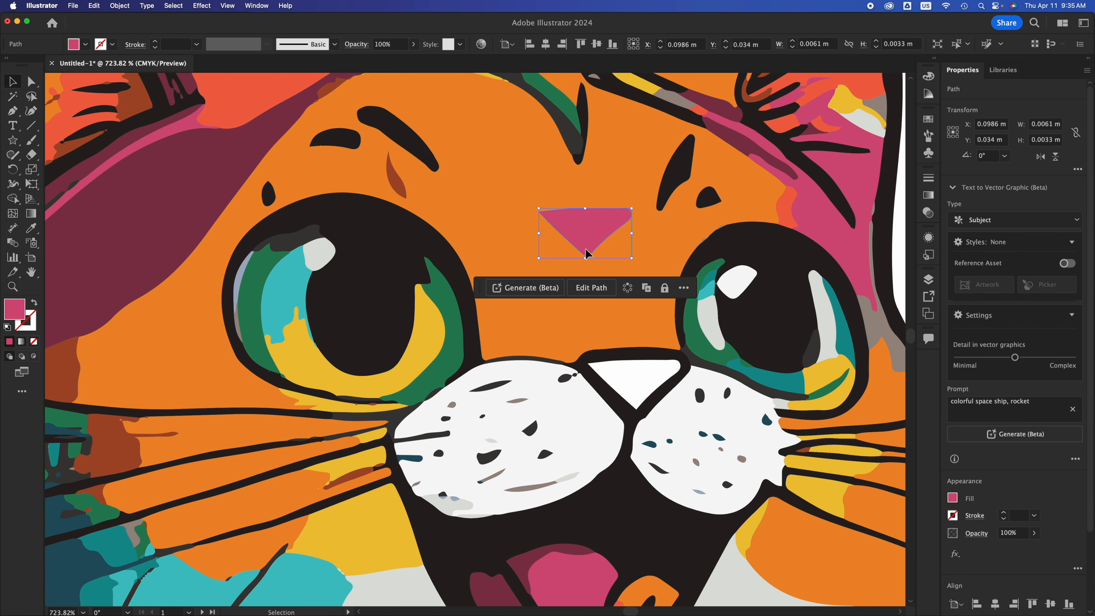
key(super+z)
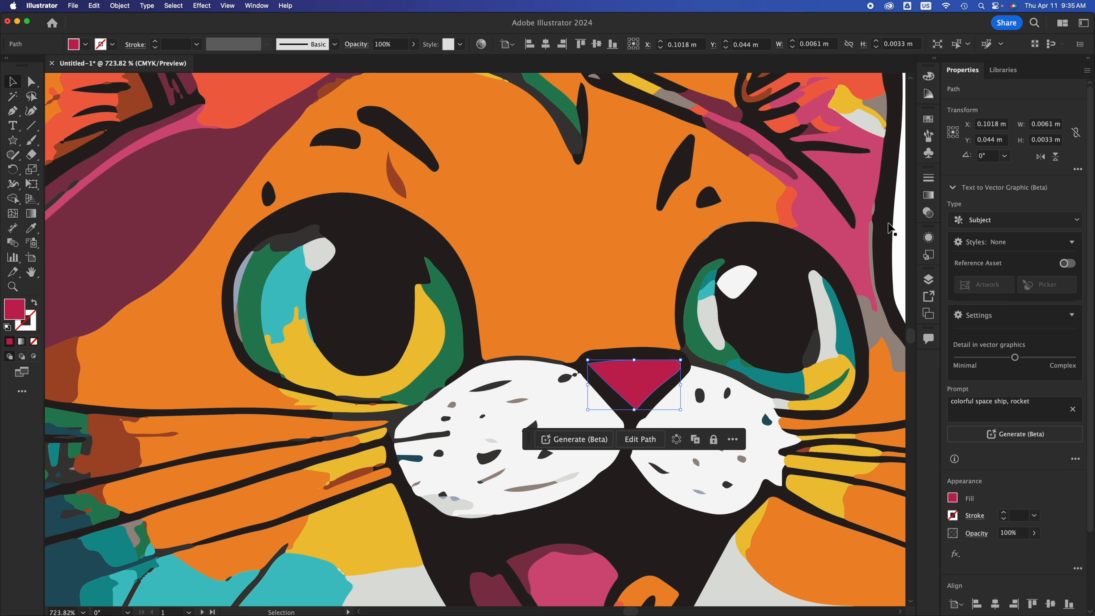
click(898, 223)
scroll(898, 224, down, 5)
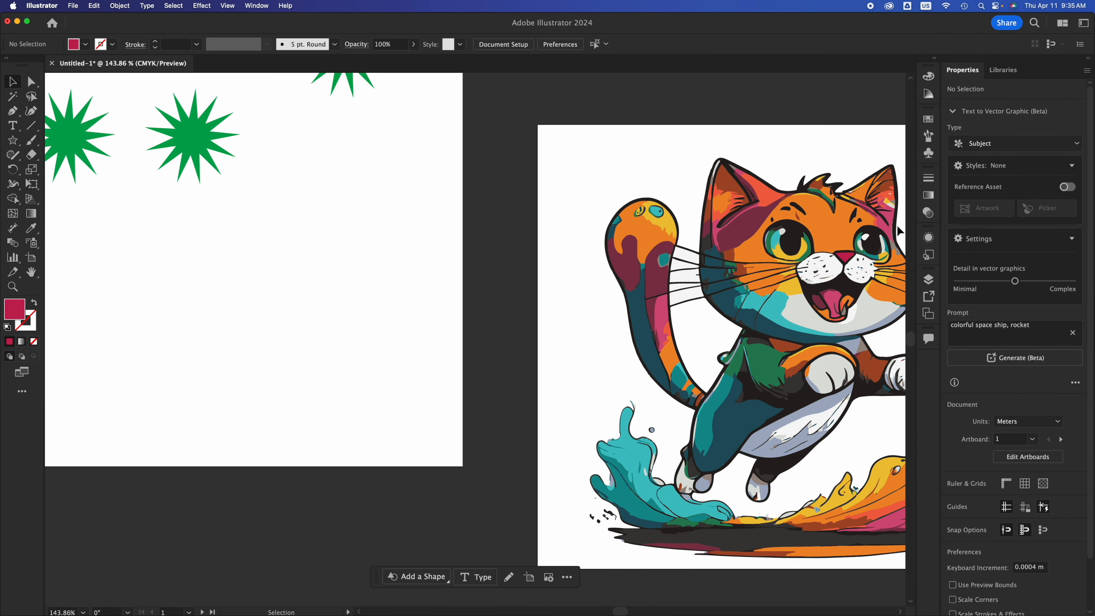
scroll(897, 224, right, 5)
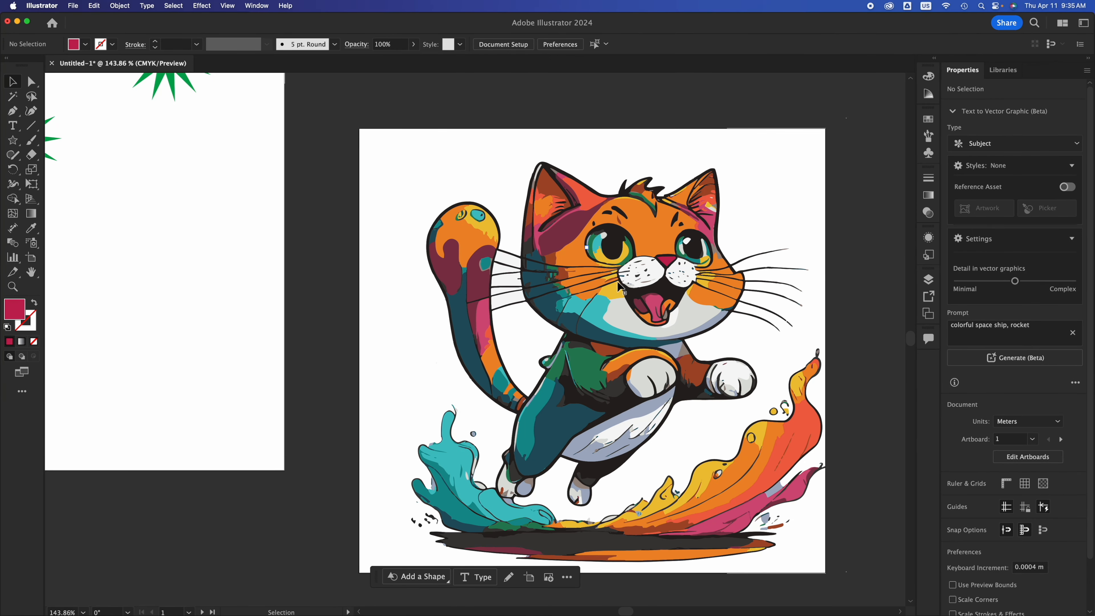